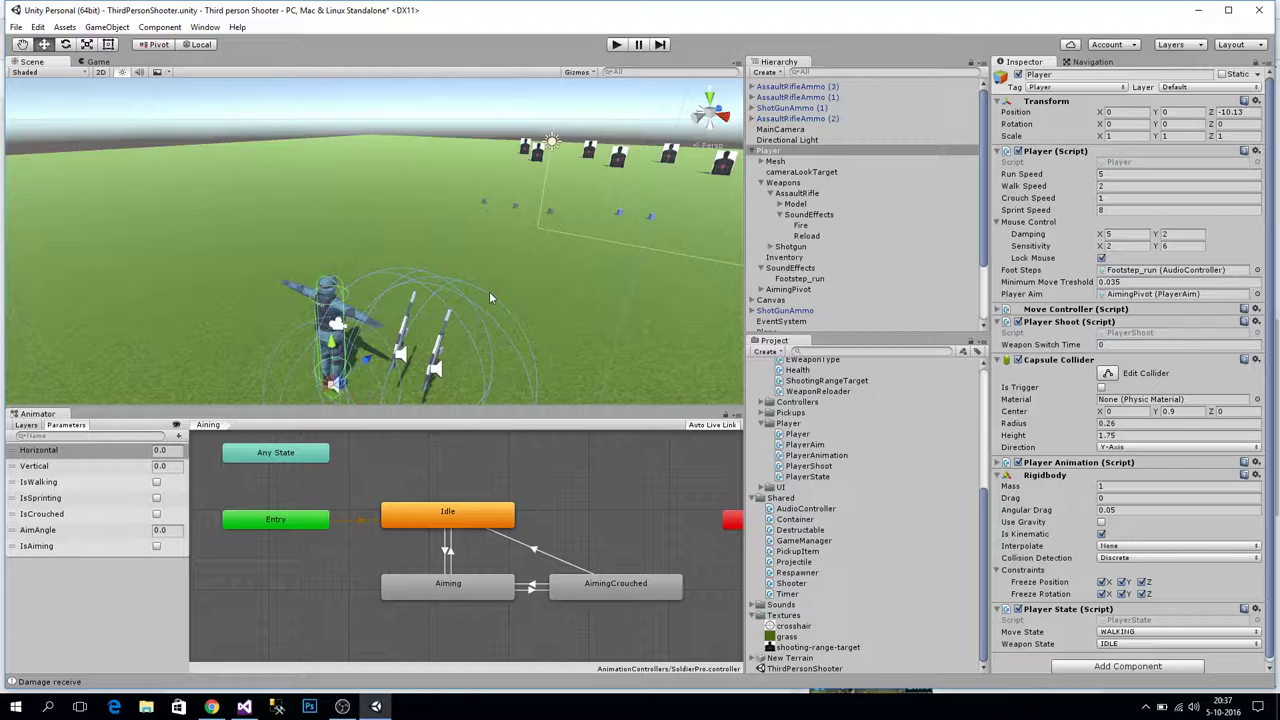
Enable 3D icons for the scene gizmos and reduce the icon size
{"action": "left_click_drag", "start_coordinate": [490, 297], "coordinate": [539, 212], "text": "alt"}
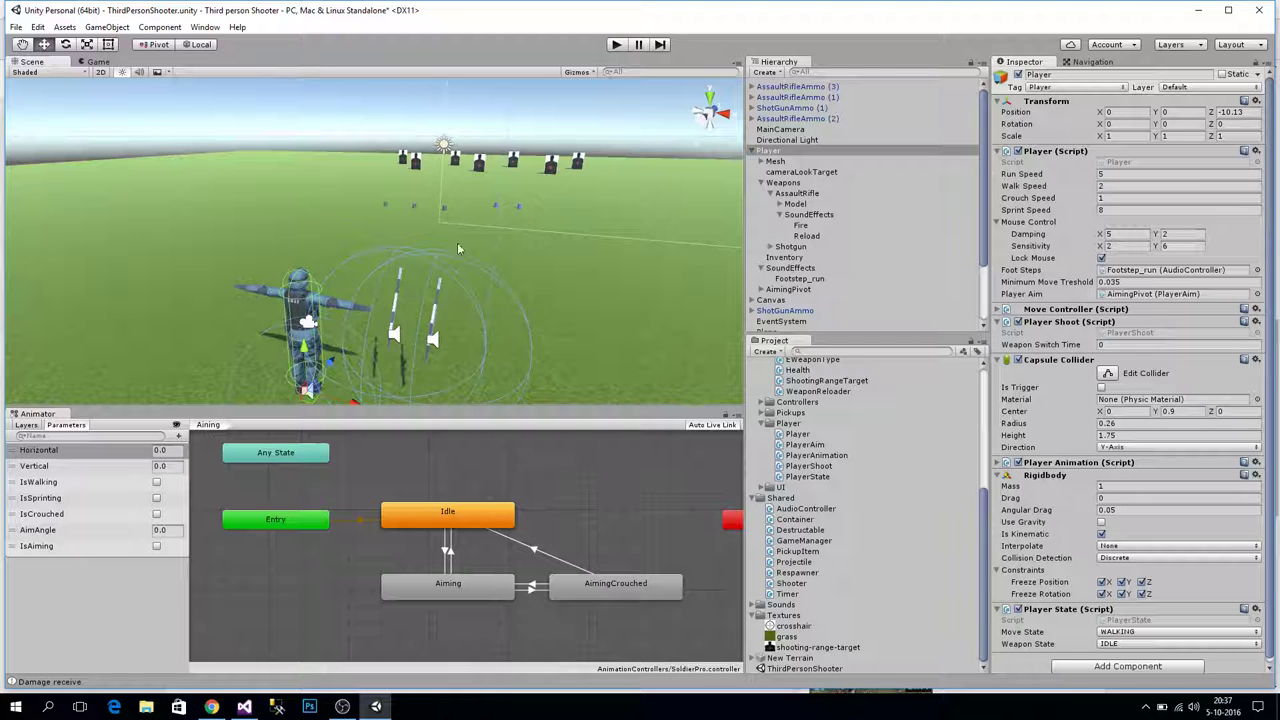
{"action": "scroll", "coordinate": [404, 266], "scroll_direction": "up", "scroll_amount": 3}
{"action": "left_click_drag", "start_coordinate": [462, 291], "coordinate": [125, 290], "text": "alt"}
{"action": "left_click", "coordinate": [577, 72]}
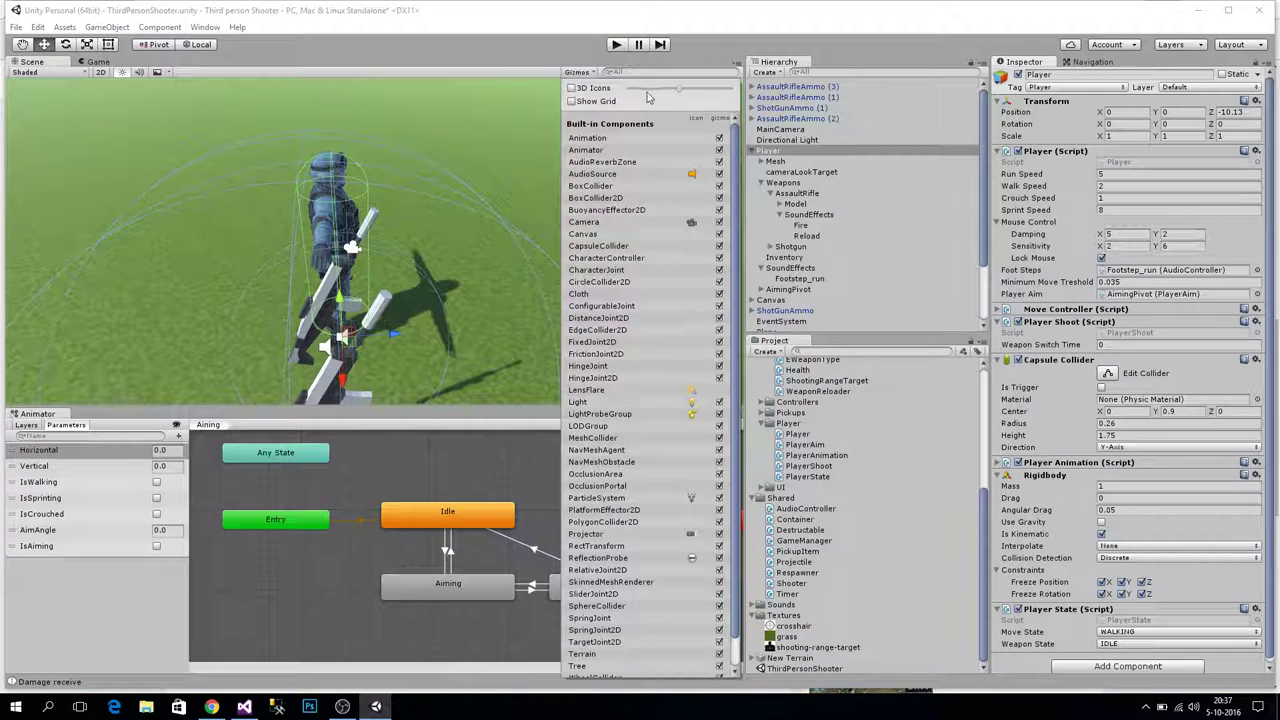
{"action": "left_click", "coordinate": [573, 88]}
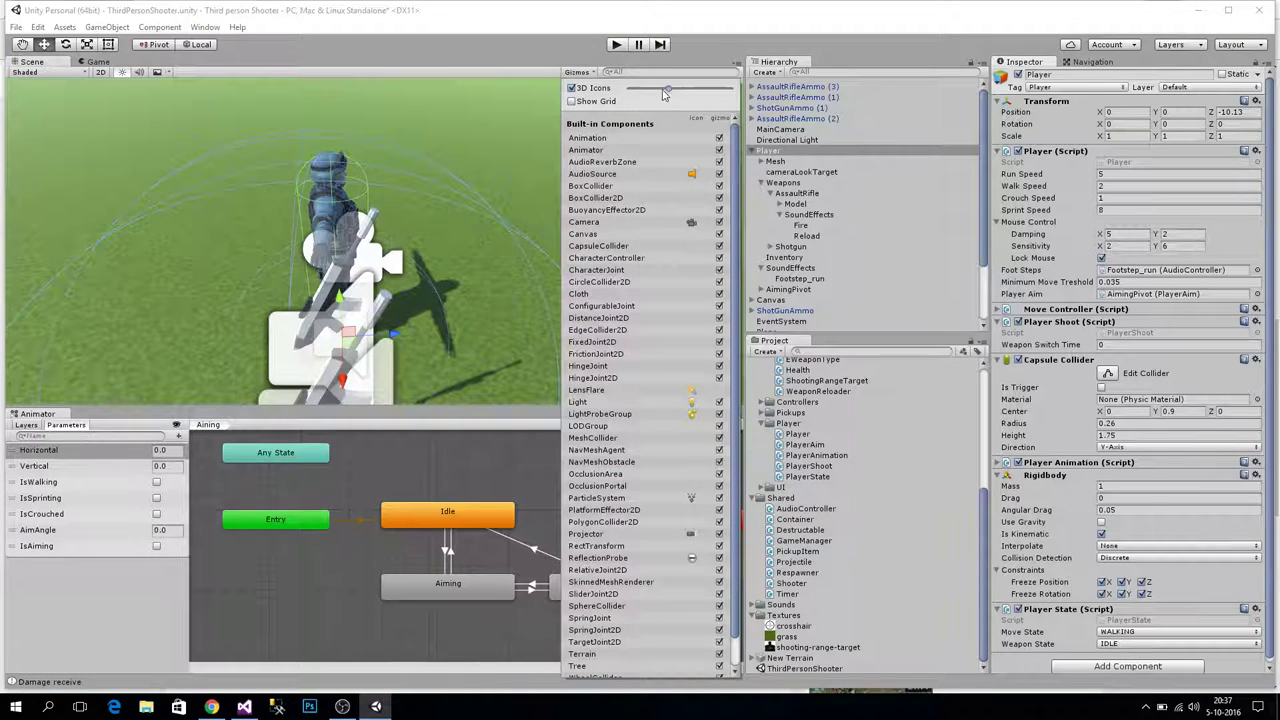
{"action": "left_click_drag", "start_coordinate": [664, 92], "coordinate": [611, 97]}
Add a Particle System component to the Muzzle object inside the player's AssaultRifle model
{"action": "left_click_drag", "start_coordinate": [329, 225], "coordinate": [384, 187], "text": "alt"}
{"action": "left_click", "coordinate": [383, 188]}
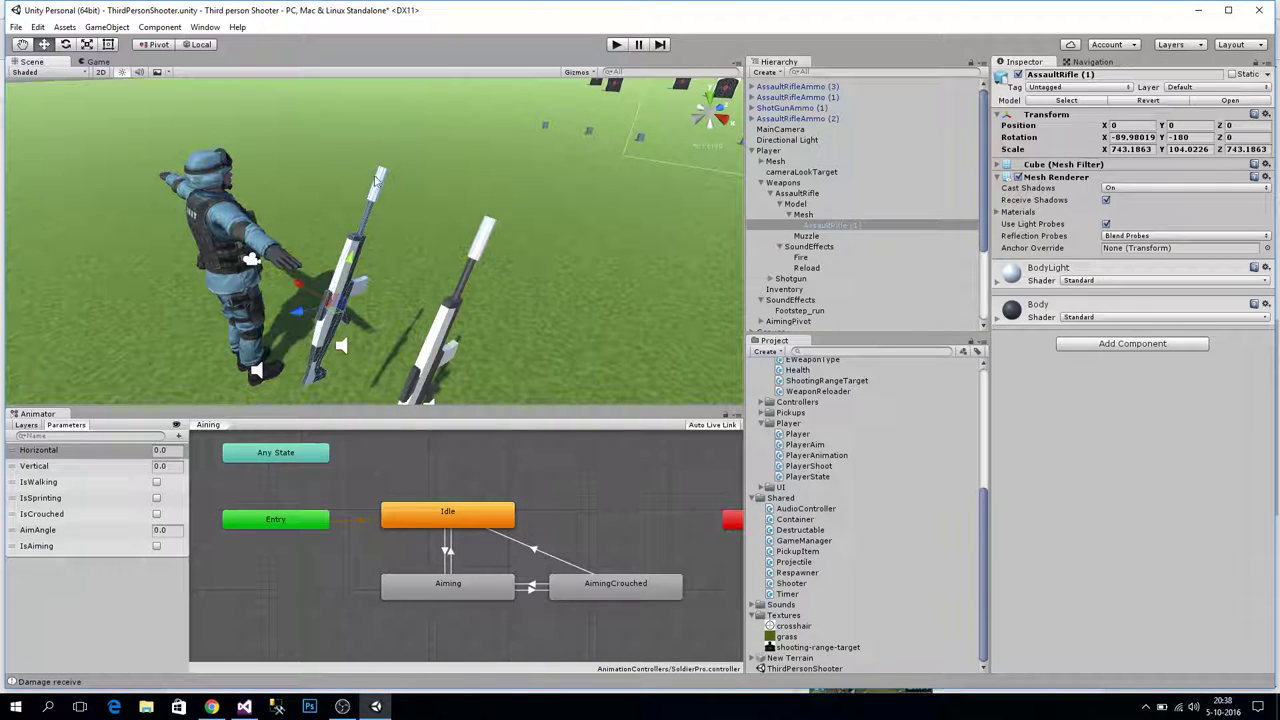
{"action": "left_click_drag", "start_coordinate": [378, 178], "coordinate": [653, 207], "text": "alt"}
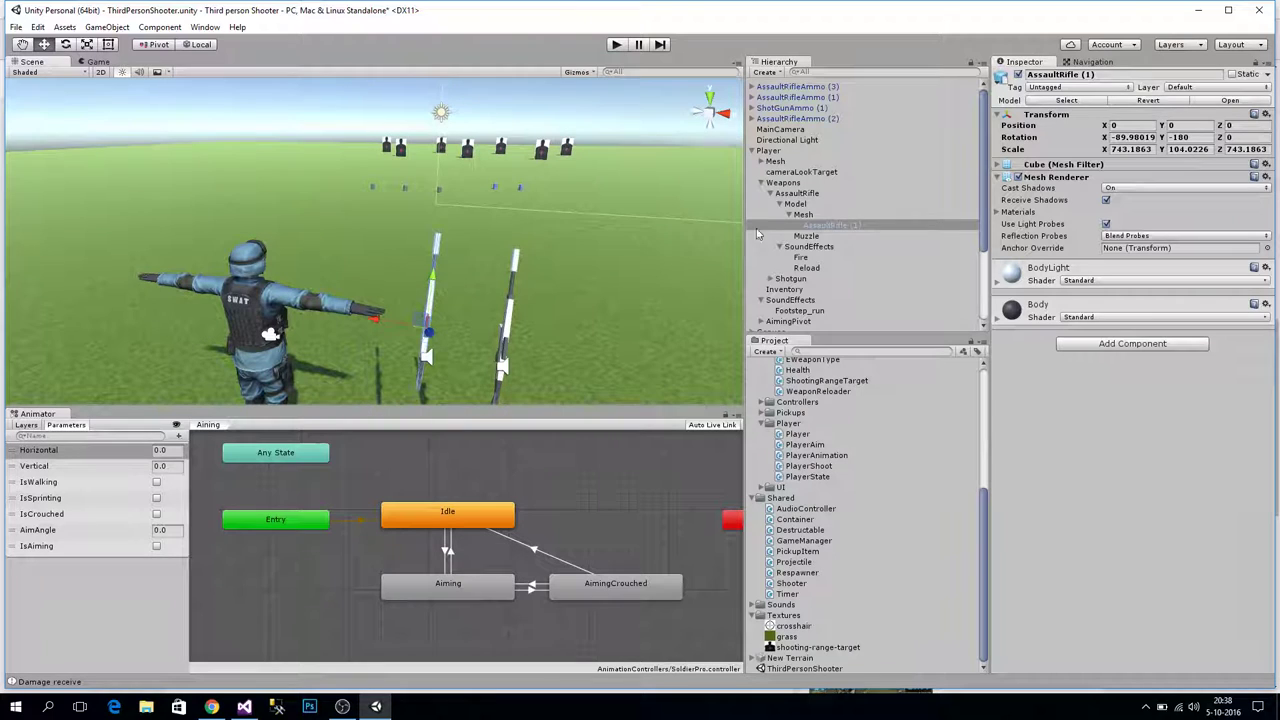
{"action": "left_click", "coordinate": [789, 215]}
{"action": "left_click", "coordinate": [803, 226]}
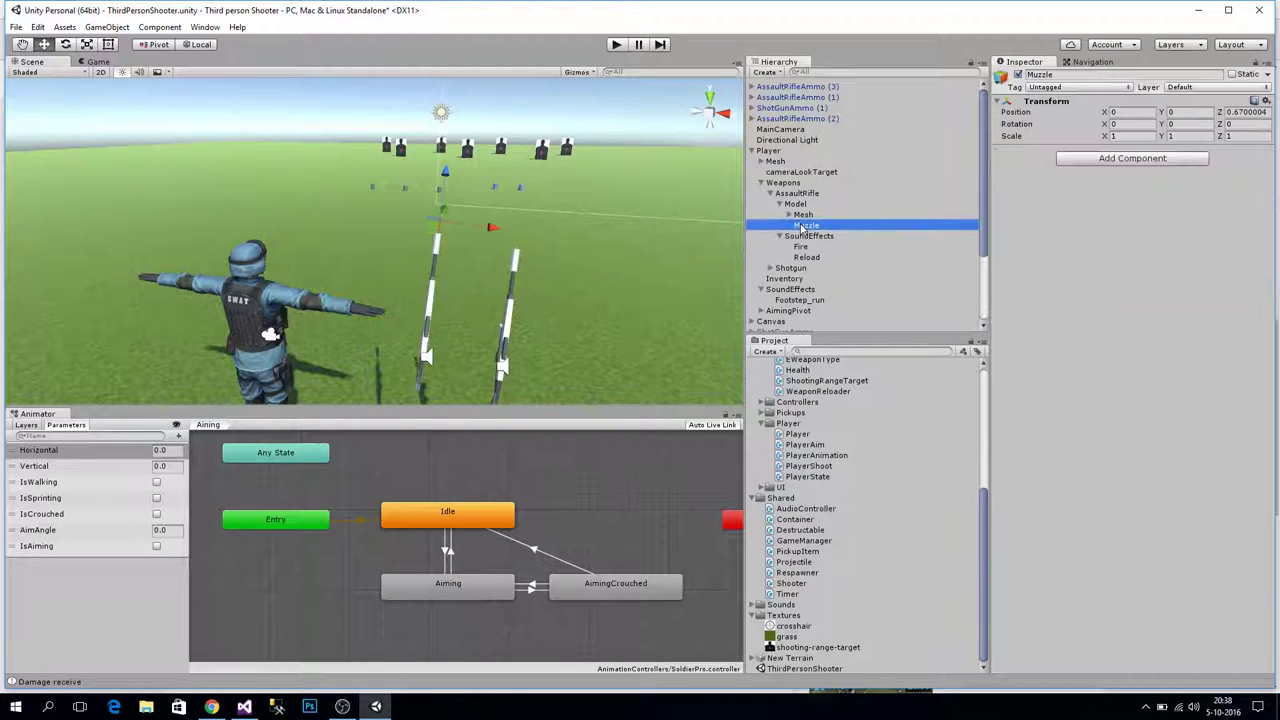
{"action": "scroll", "coordinate": [585, 238], "scroll_direction": "up", "scroll_amount": 4}
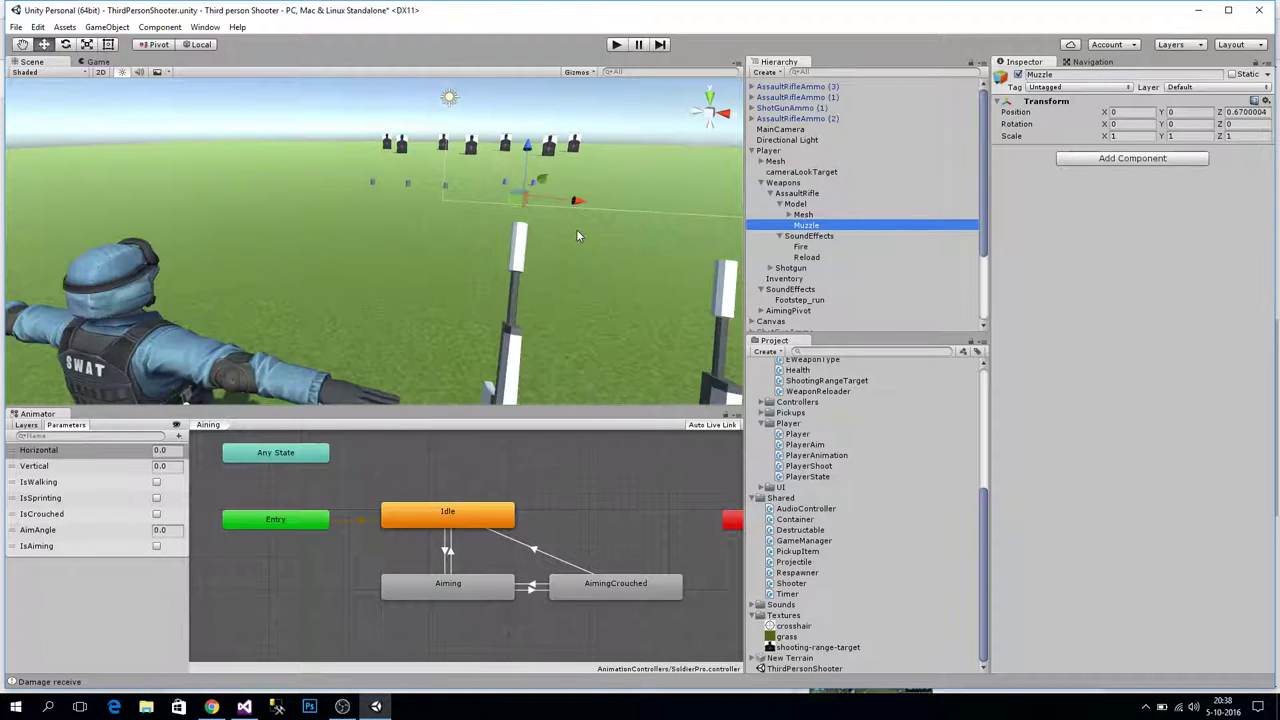
{"action": "middle_click_drag", "start_coordinate": [574, 230], "coordinate": [342, 304]}
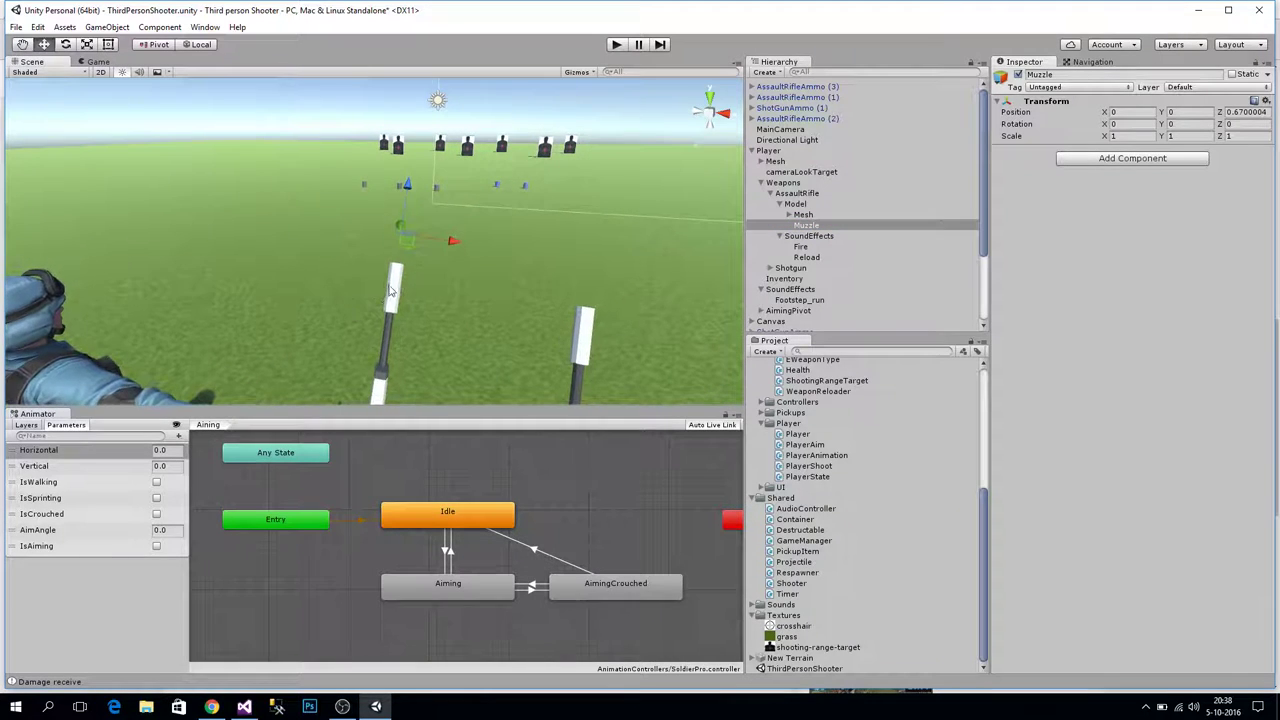
{"action": "scroll", "coordinate": [686, 250], "scroll_direction": "down", "scroll_amount": 4}
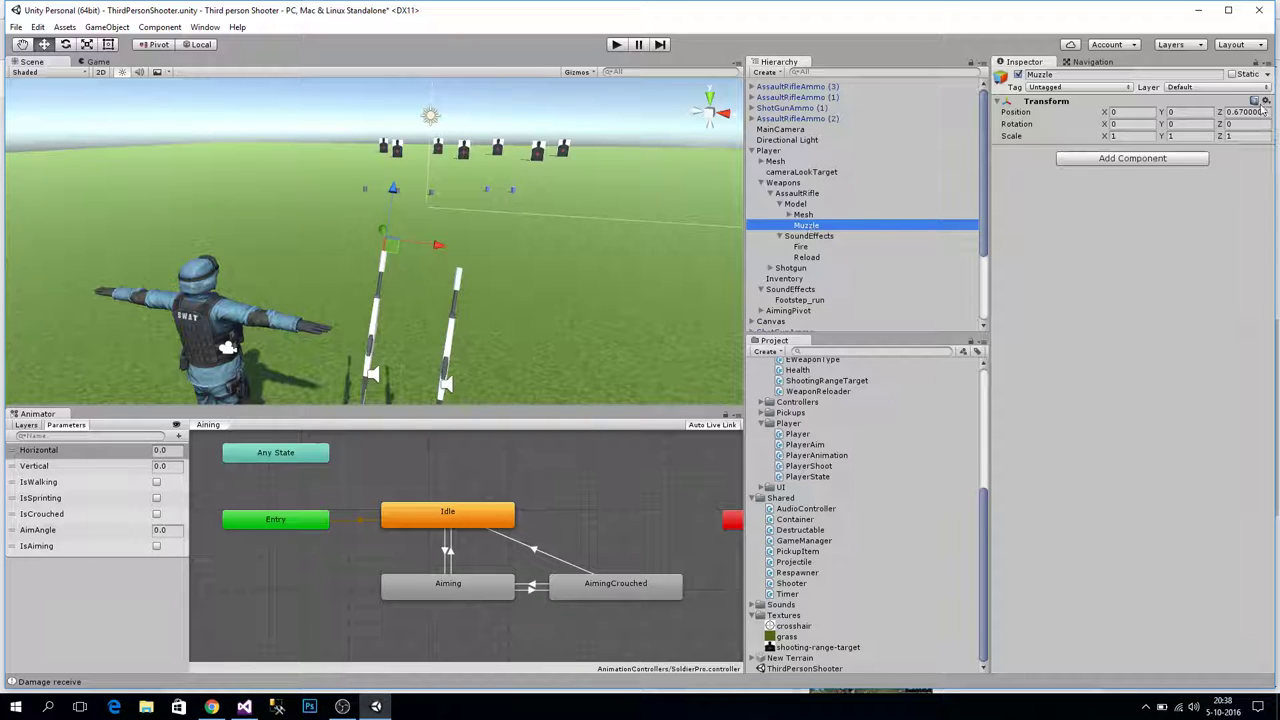
{"action": "left_click", "coordinate": [1135, 159]}
{"action": "type", "text": "Party"}
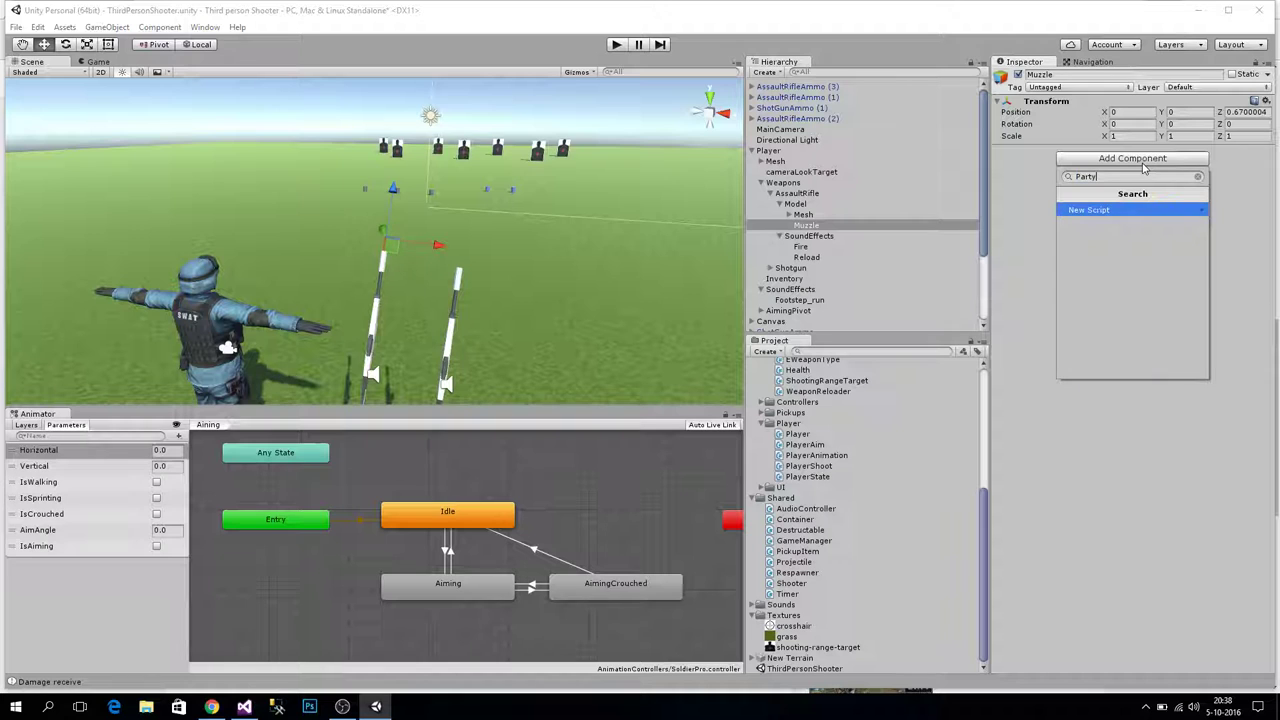
{"action": "key", "text": "BackSpace"}
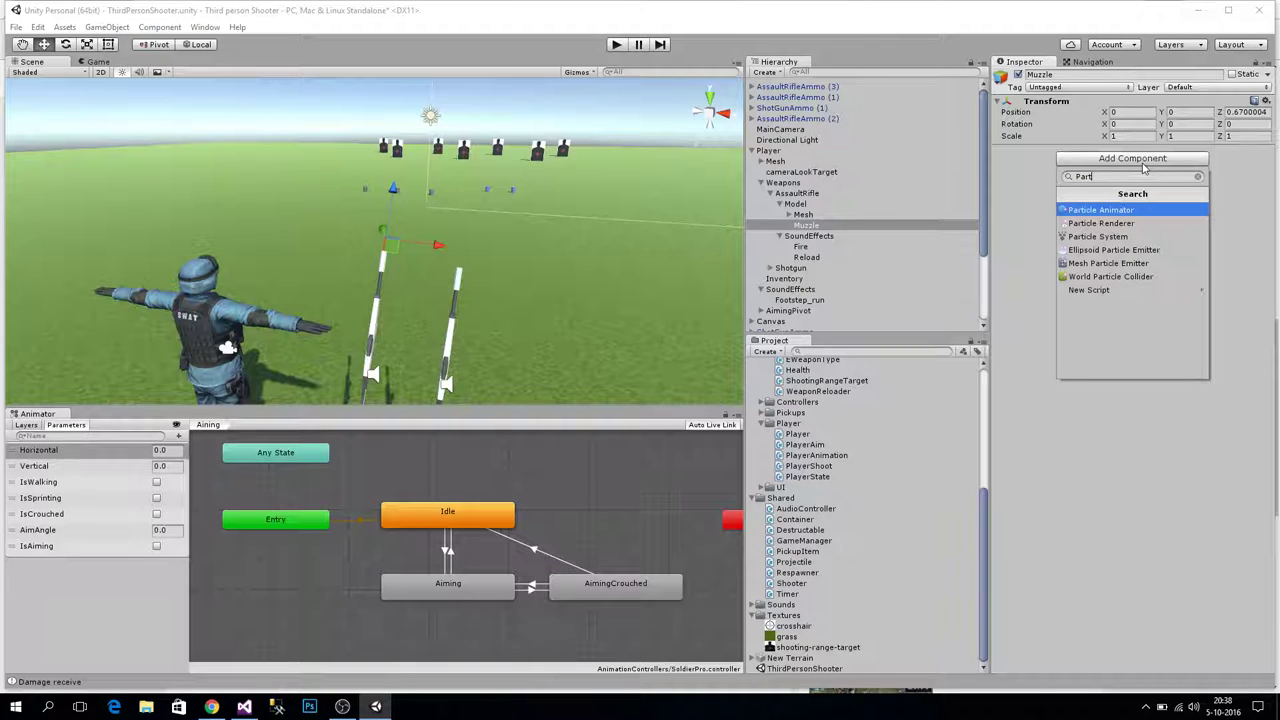
{"action": "left_click", "coordinate": [1116, 238]}
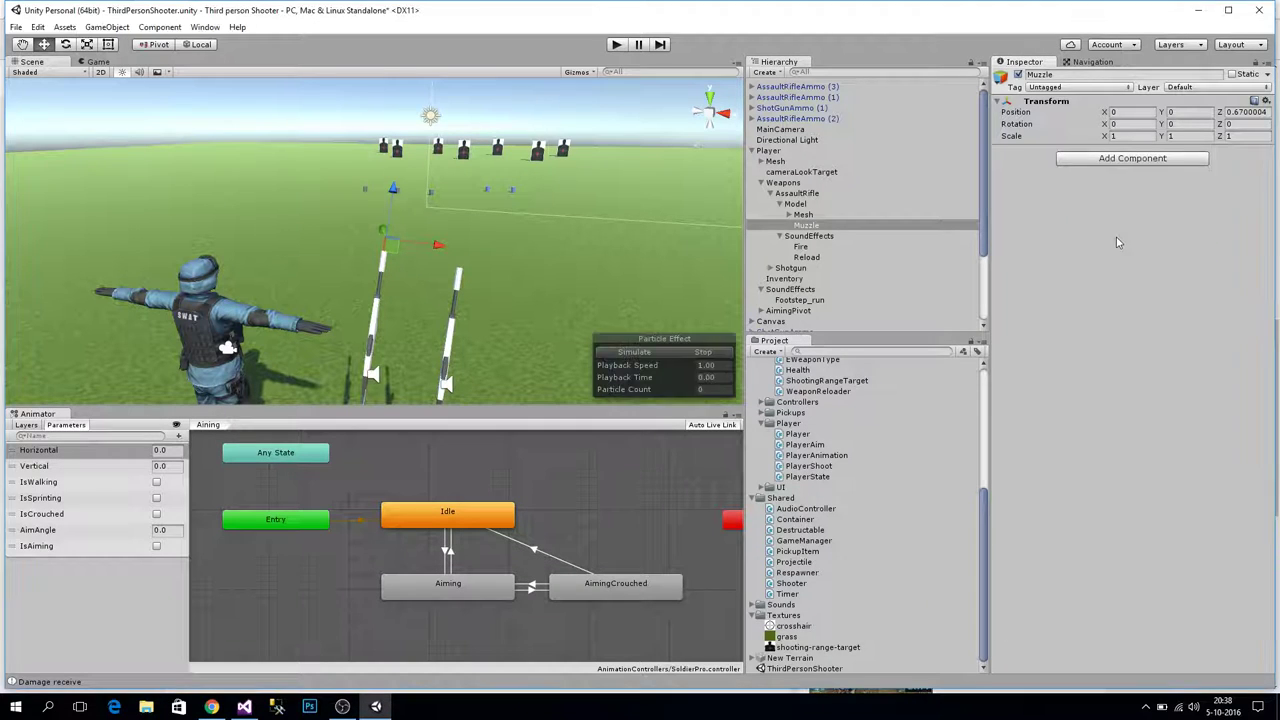
Set the muzzle particle system's duration to 0.10 and its start lifetime to 0.05
{"action": "scroll", "coordinate": [500, 300], "scroll_direction": "down", "scroll_amount": 3}
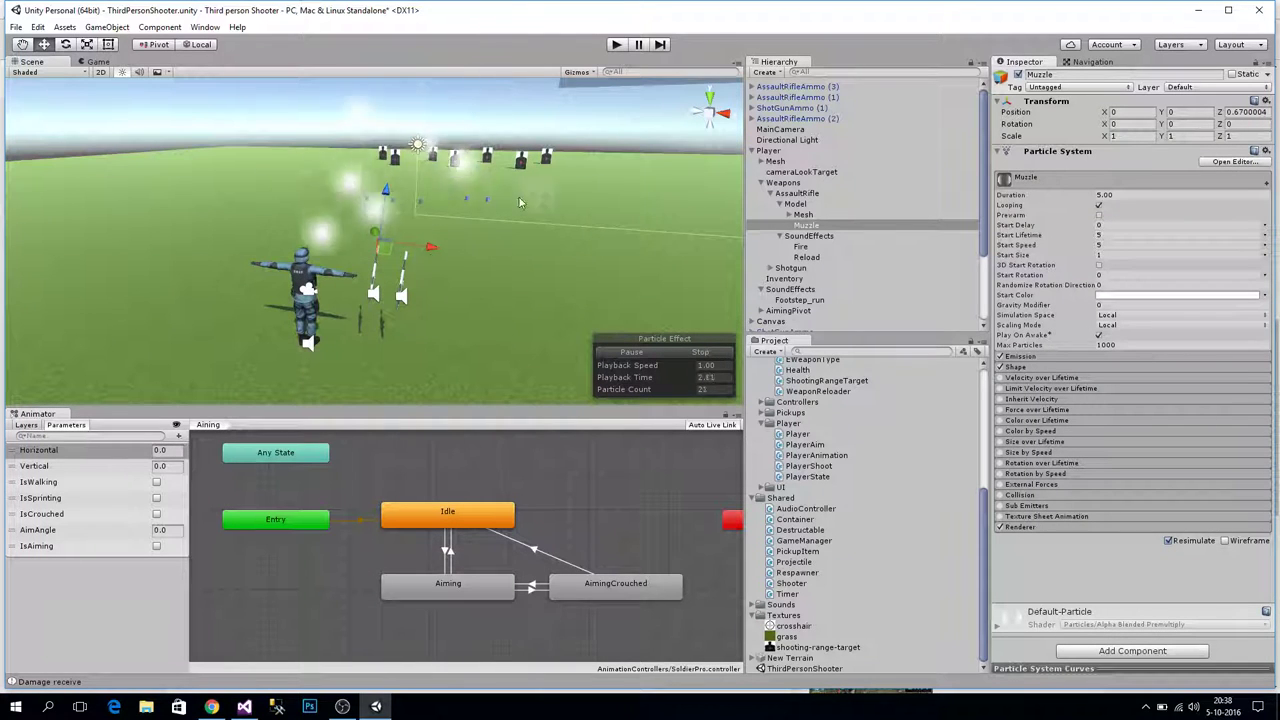
{"action": "scroll", "coordinate": [418, 211], "scroll_direction": "down", "scroll_amount": 3}
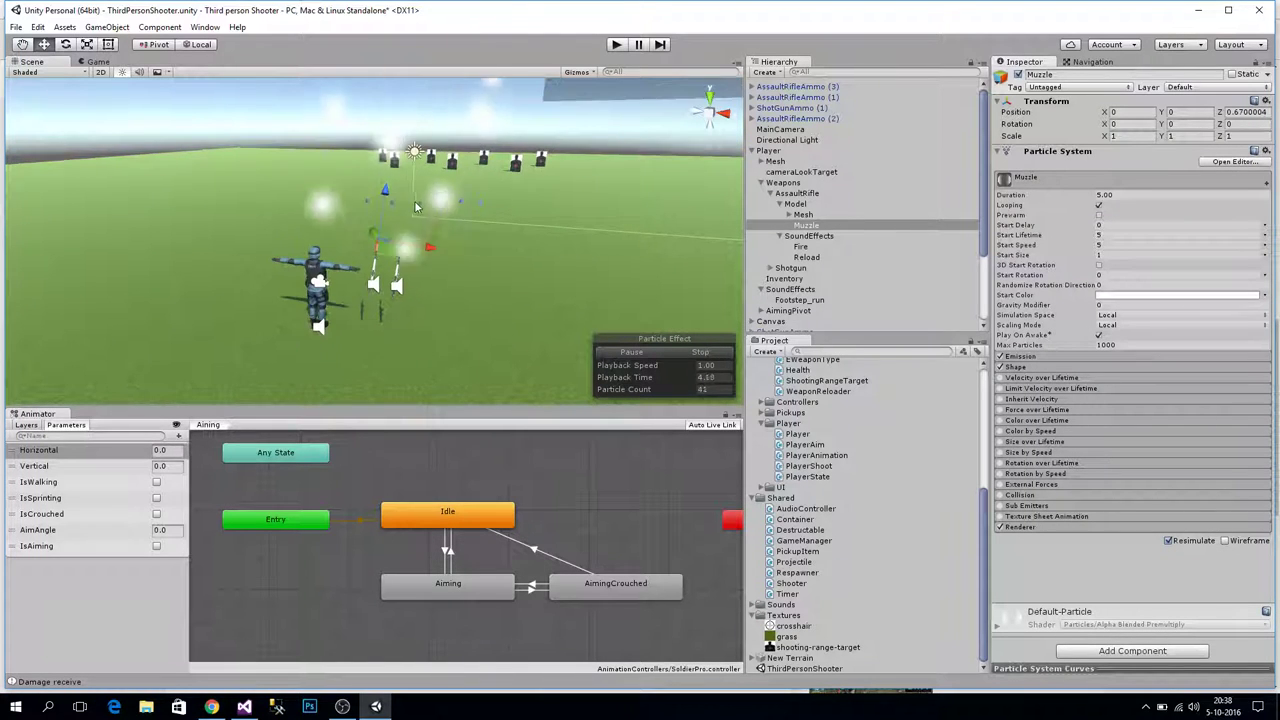
{"action": "middle_click_drag", "start_coordinate": [418, 211], "coordinate": [408, 261]}
{"action": "scroll", "coordinate": [410, 250], "scroll_direction": "up", "scroll_amount": 4}
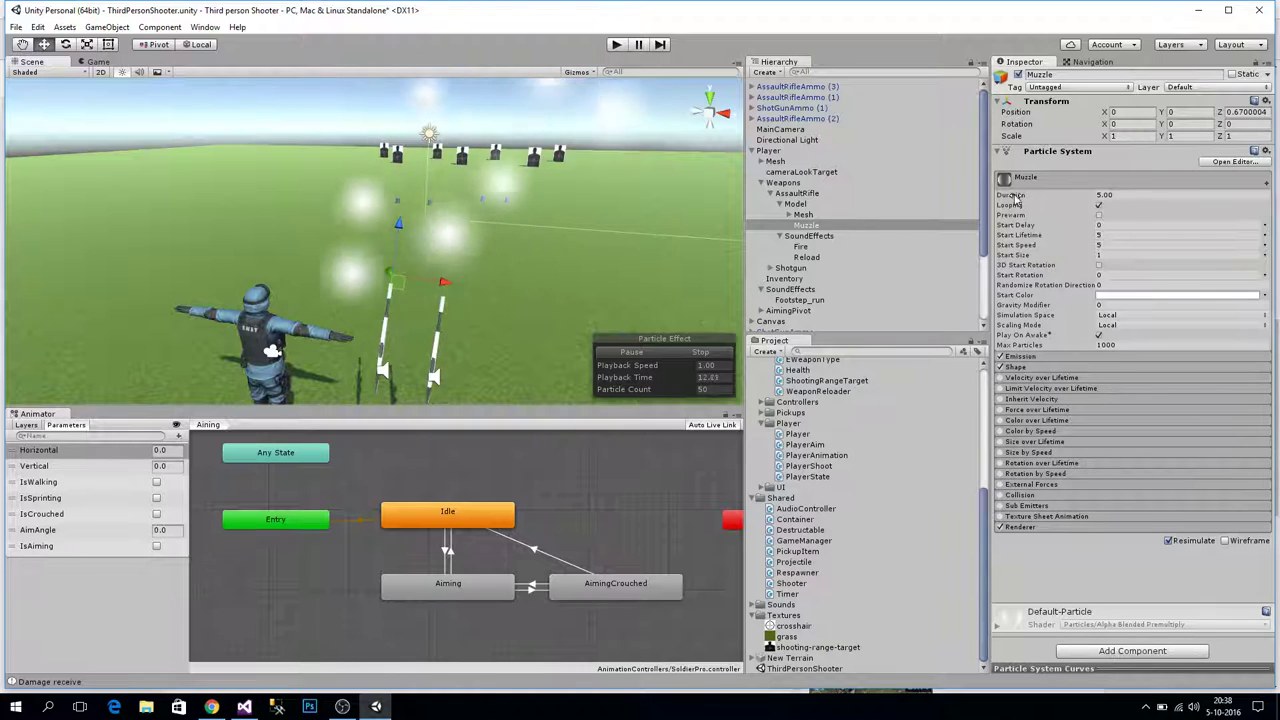
{"action": "left_click_drag", "start_coordinate": [1011, 196], "coordinate": [908, 210]}
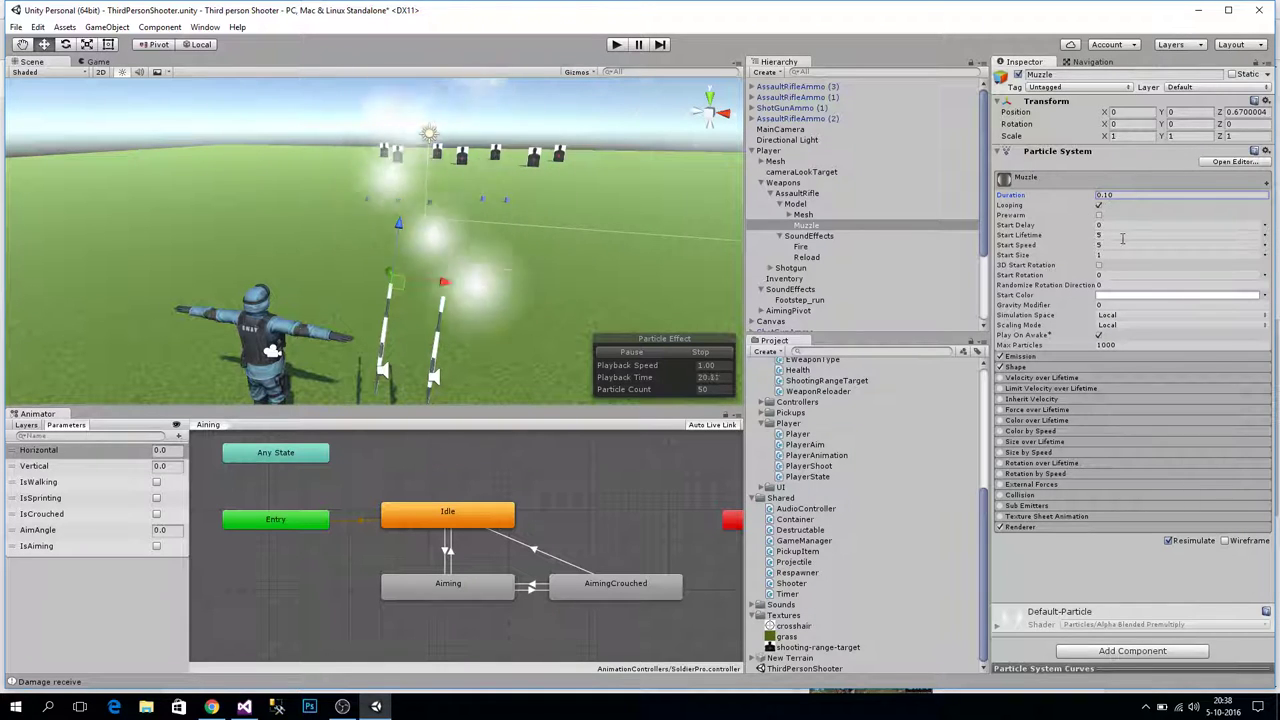
{"action": "left_click", "coordinate": [1022, 236]}
{"action": "left_click_drag", "start_coordinate": [1021, 235], "coordinate": [874, 240]}
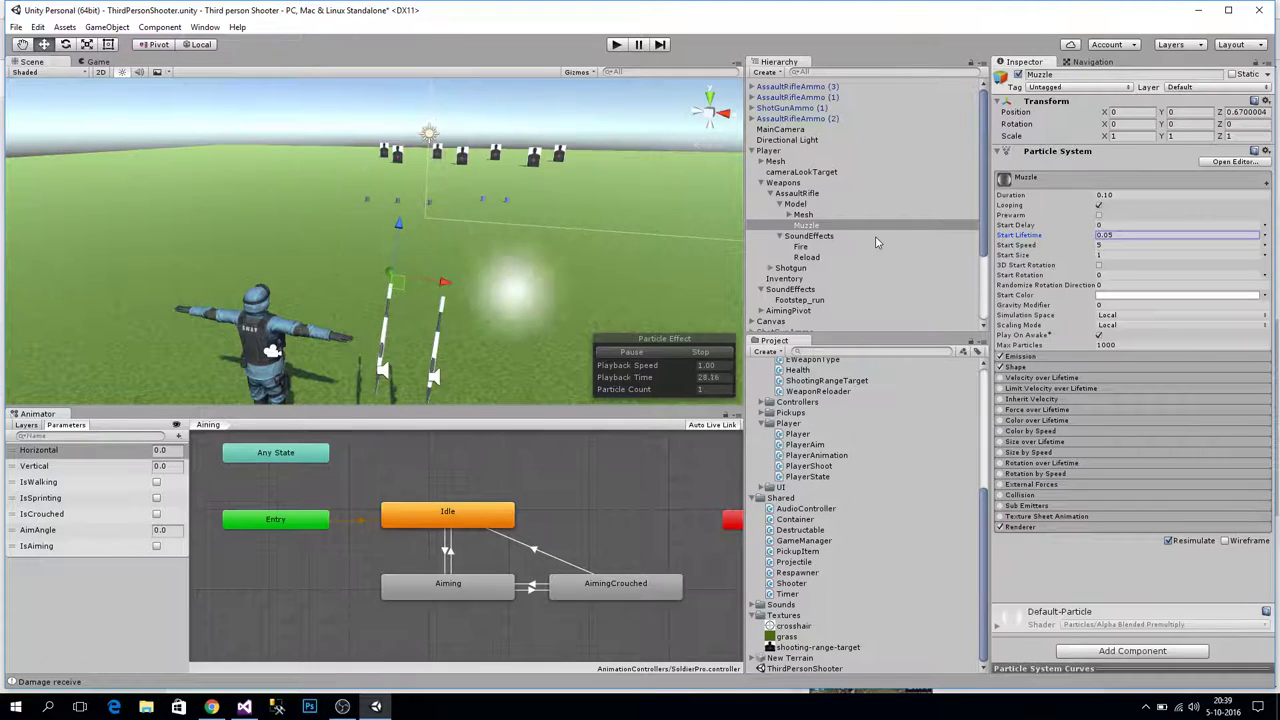
Set the start size of the muzzle particles to 0.2
{"action": "scroll", "coordinate": [513, 274], "scroll_direction": "down", "scroll_amount": 3}
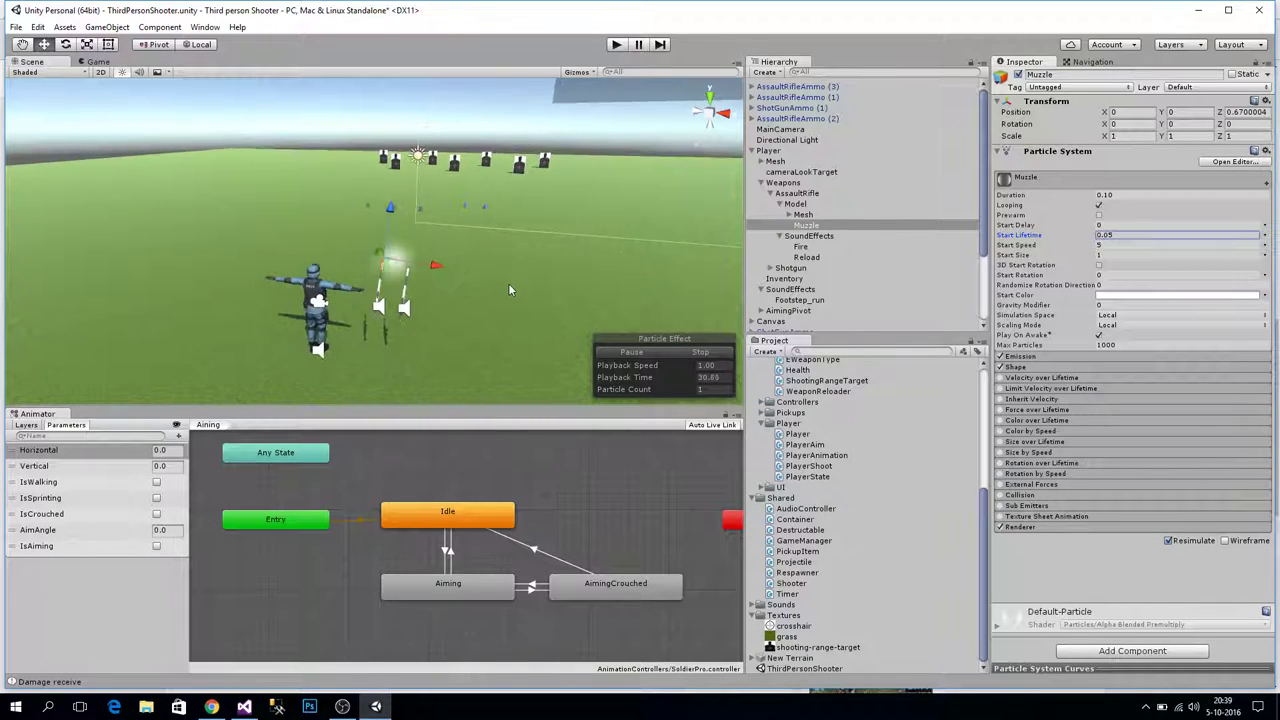
{"action": "scroll", "coordinate": [508, 290], "scroll_direction": "up", "scroll_amount": 2}
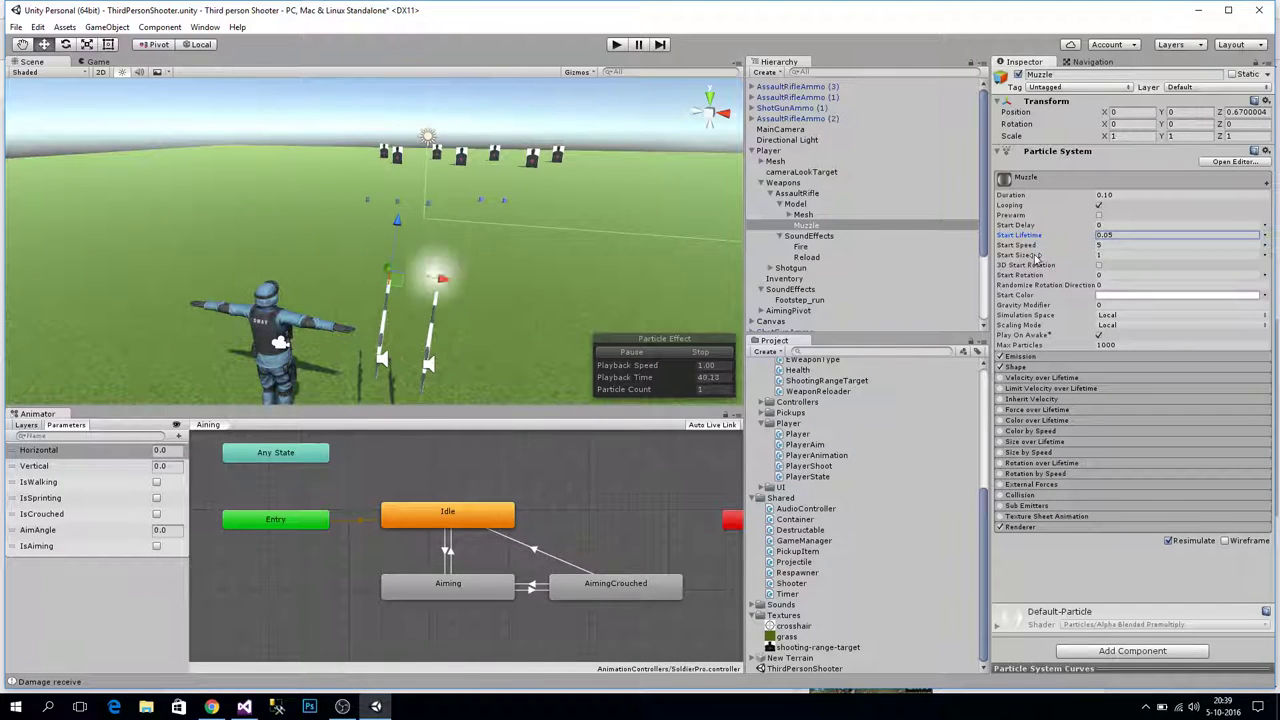
{"action": "left_click", "coordinate": [1099, 256]}
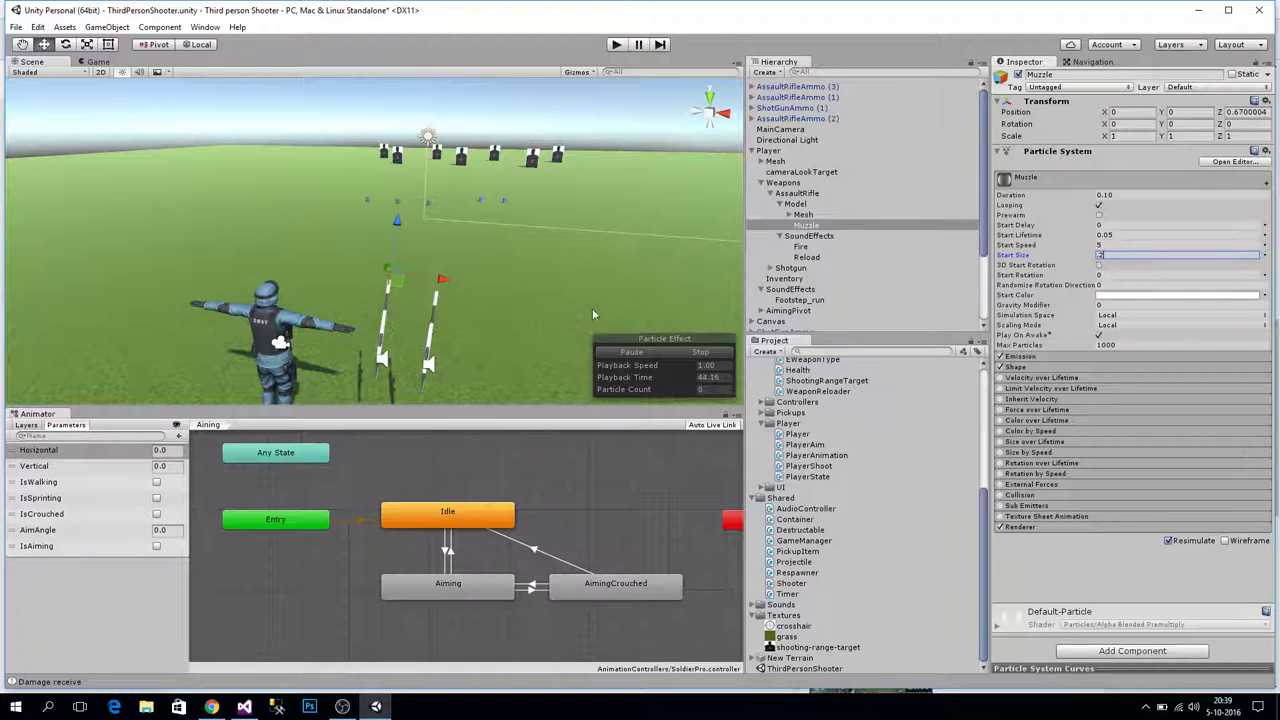
Change the emitter shape of the muzzle particle system to Hemisphere
{"action": "scroll", "coordinate": [436, 262], "scroll_direction": "down", "scroll_amount": 3}
{"action": "right_click_drag", "start_coordinate": [376, 277], "coordinate": [409, 266]}
{"action": "key", "text": "w"}
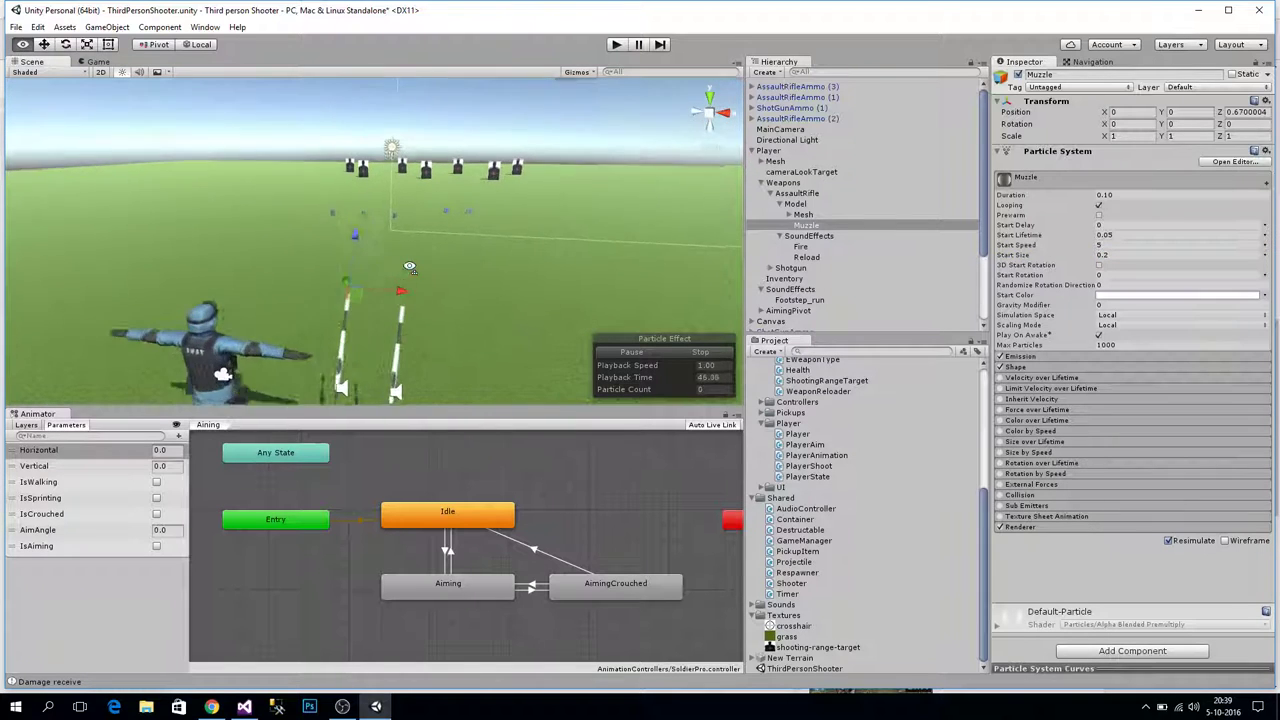
{"action": "left_click_drag", "start_coordinate": [409, 267], "coordinate": [390, 271], "text": "alt"}
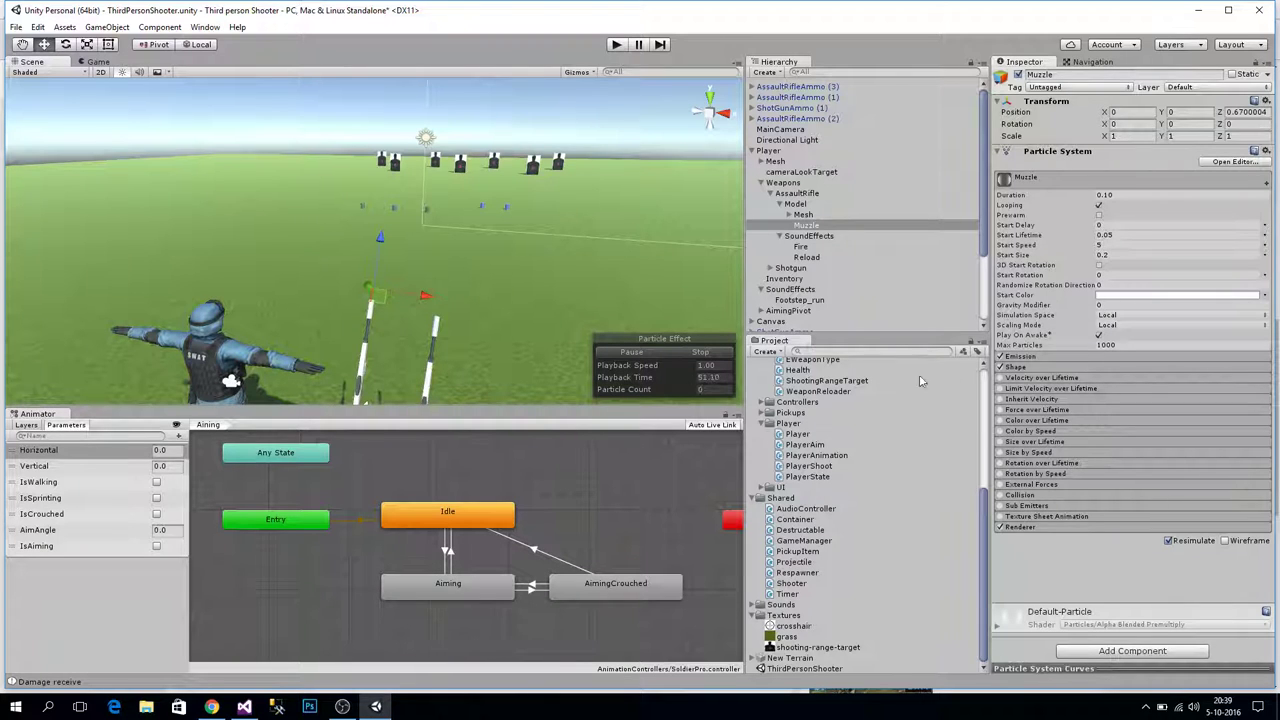
{"action": "left_click", "coordinate": [1034, 368]}
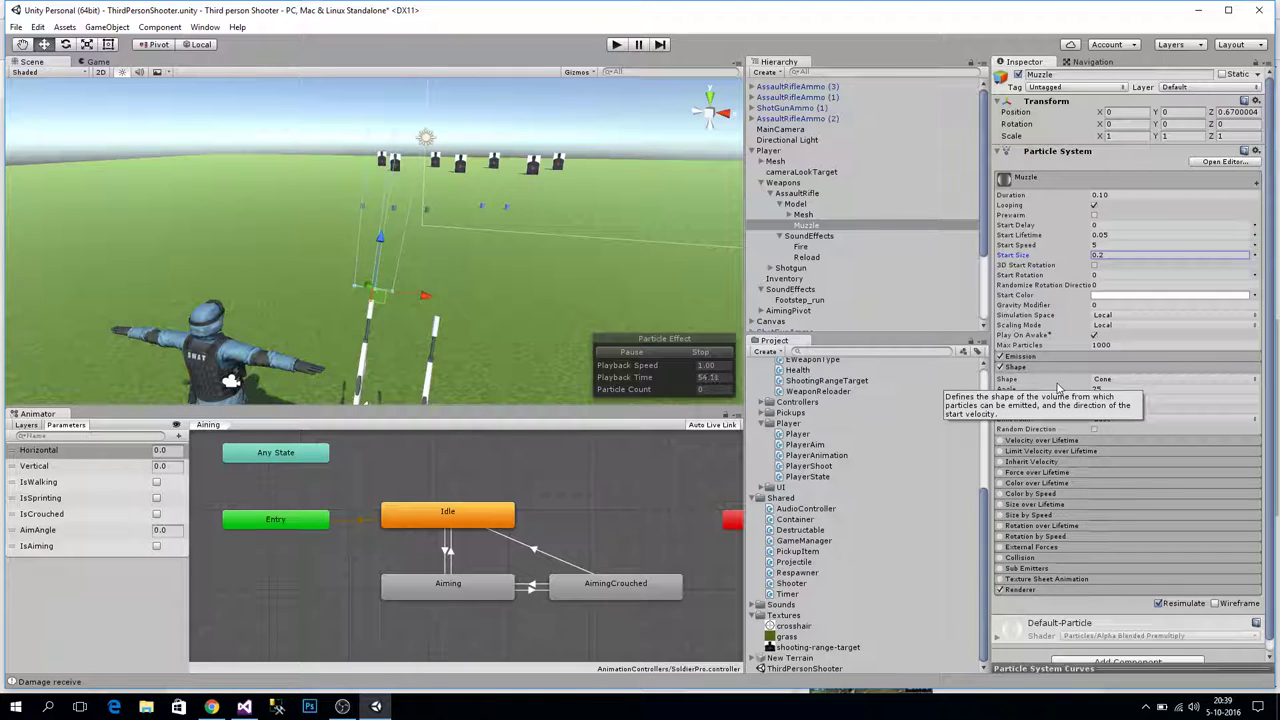
{"action": "scroll", "coordinate": [386, 245], "scroll_direction": "down", "scroll_amount": 8}
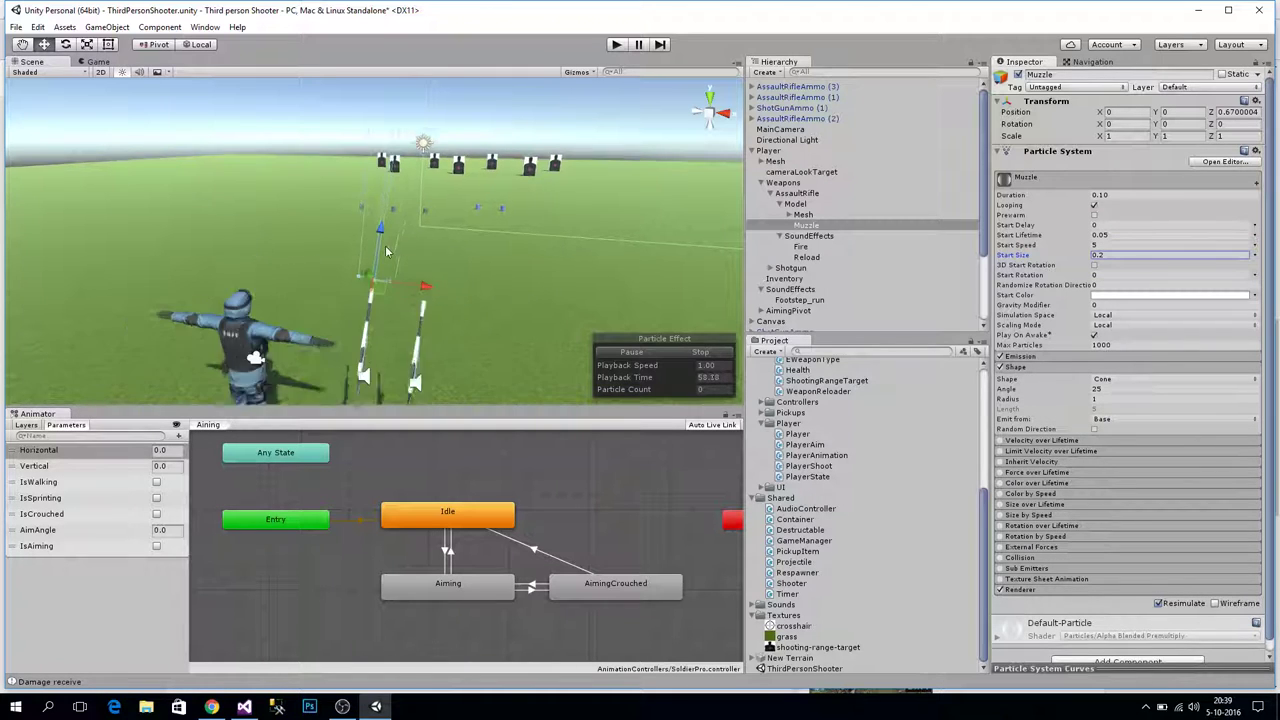
{"action": "middle_click_drag", "start_coordinate": [388, 244], "coordinate": [357, 279]}
{"action": "left_click_drag", "start_coordinate": [358, 280], "coordinate": [343, 275], "text": "alt"}
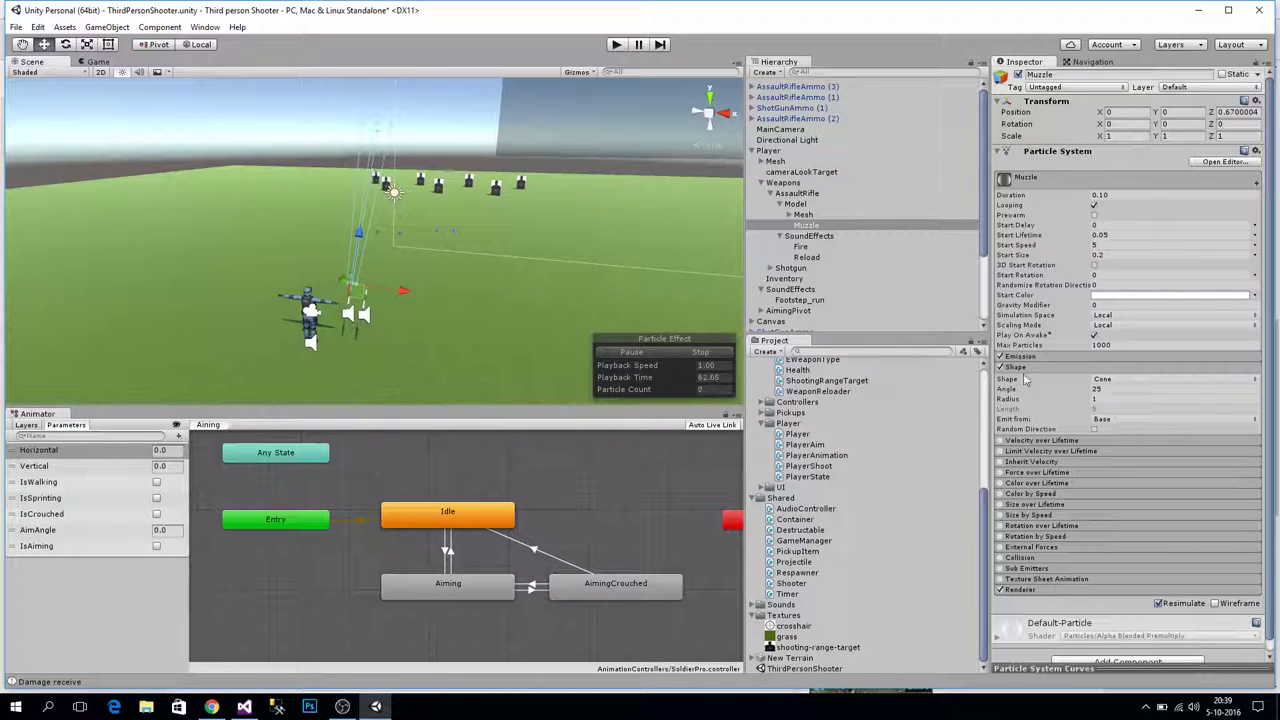
{"action": "left_click", "coordinate": [1127, 379]}
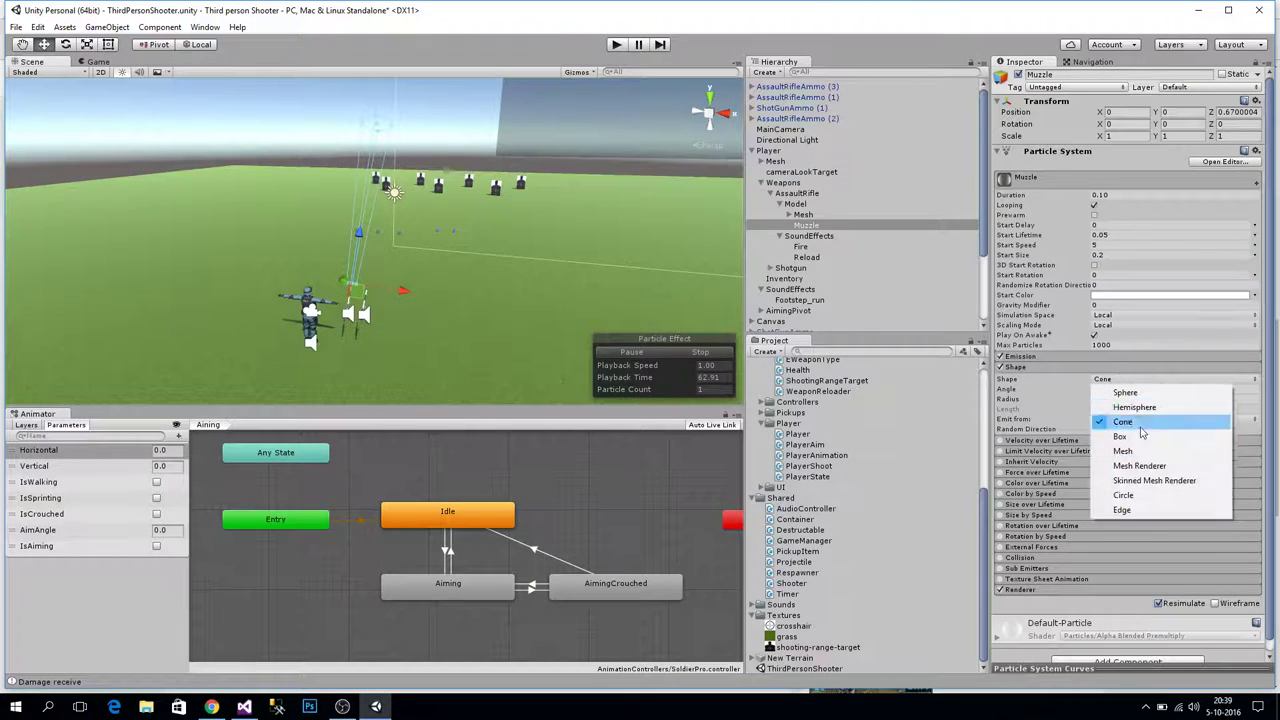
{"action": "left_click", "coordinate": [1143, 408]}
Set the radius of the hemisphere emitter to 0.45
{"action": "left_click_drag", "start_coordinate": [580, 268], "coordinate": [143, 285], "text": "alt"}
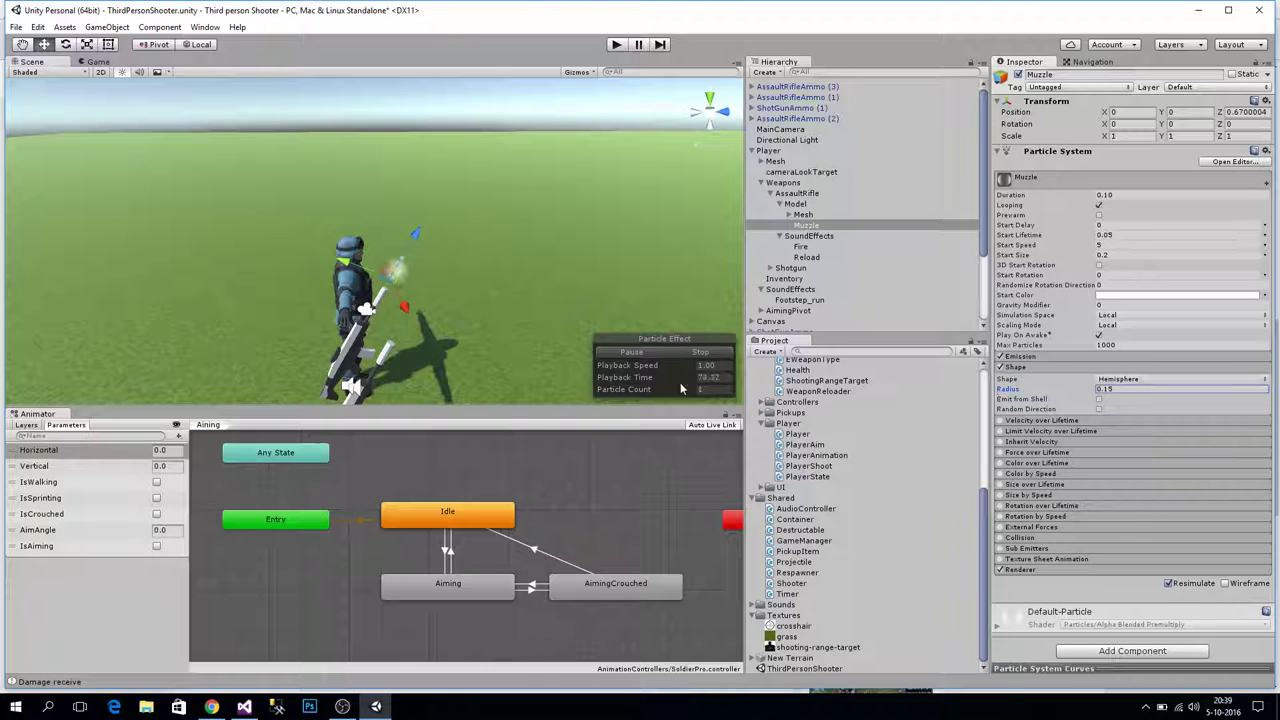
{"action": "scroll", "coordinate": [425, 352], "scroll_direction": "up", "scroll_amount": 5}
{"action": "left_click_drag", "start_coordinate": [330, 355], "coordinate": [731, 302], "text": "alt"}
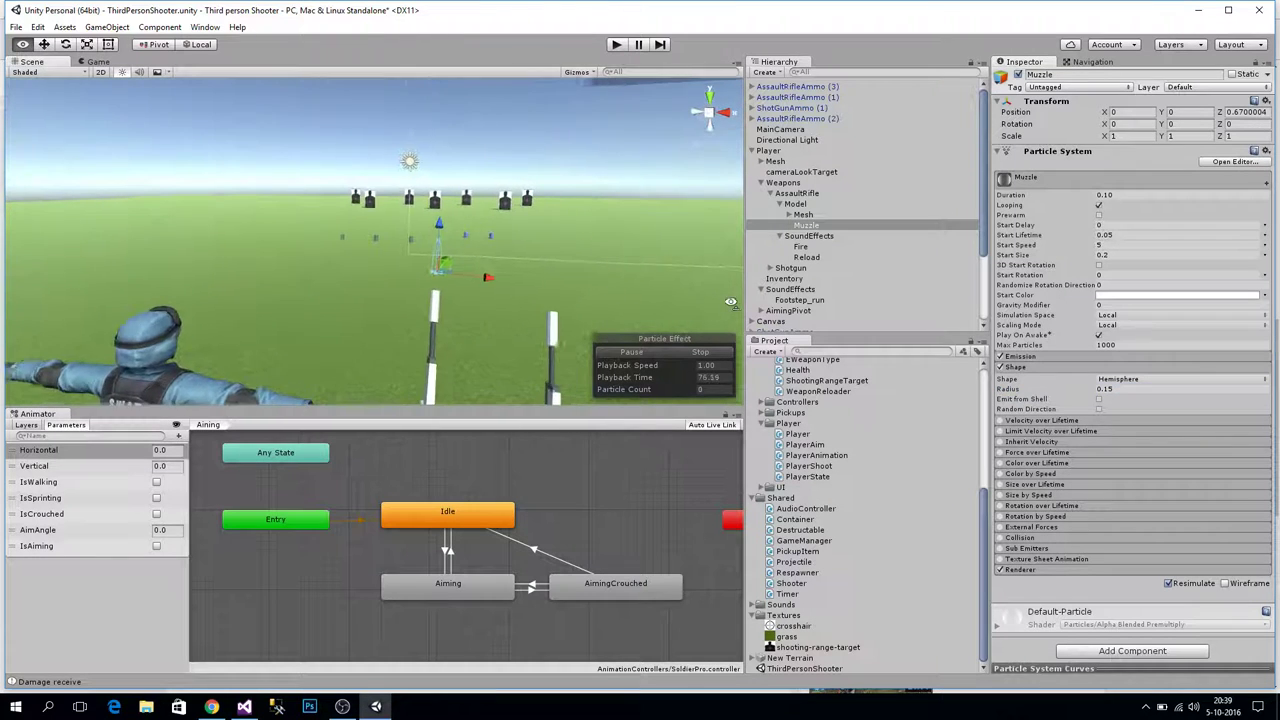
{"action": "scroll", "coordinate": [731, 302], "scroll_direction": "up", "scroll_amount": 3}
{"action": "left_click_drag", "start_coordinate": [426, 237], "coordinate": [304, 257], "text": "alt"}
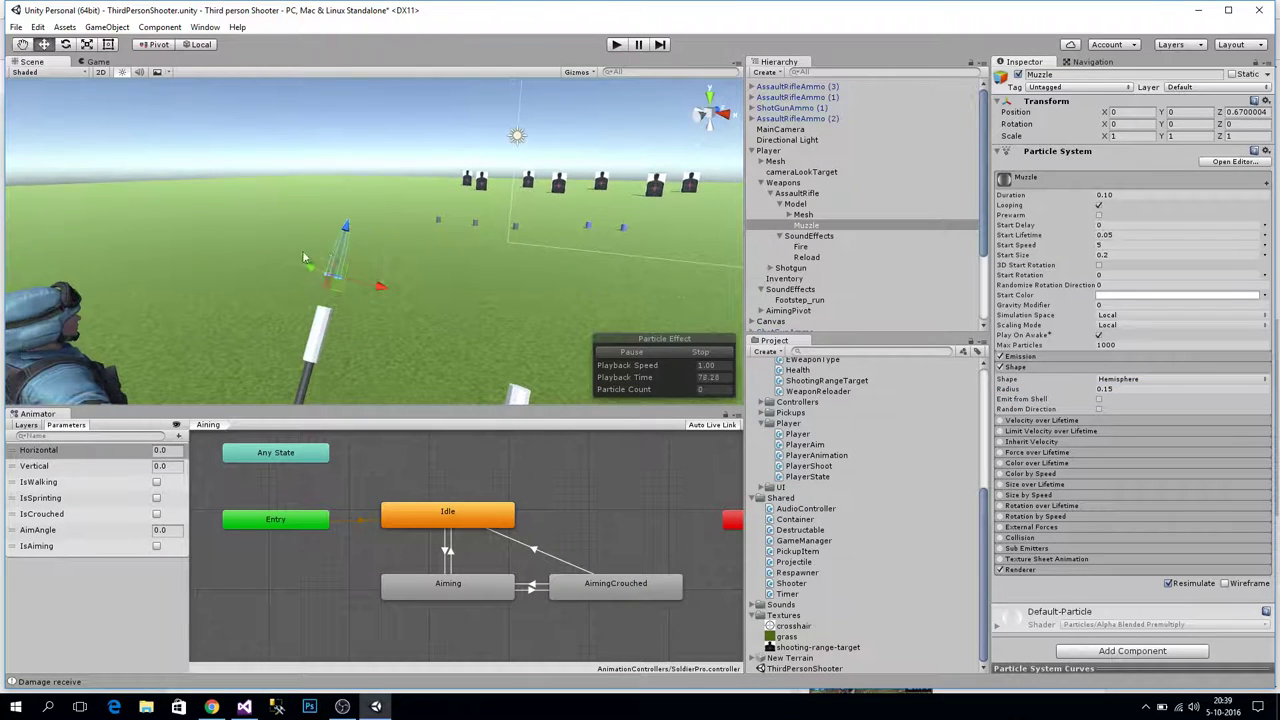
{"action": "left_click", "coordinate": [1106, 389]}
{"action": "type", "text": "0.4"}
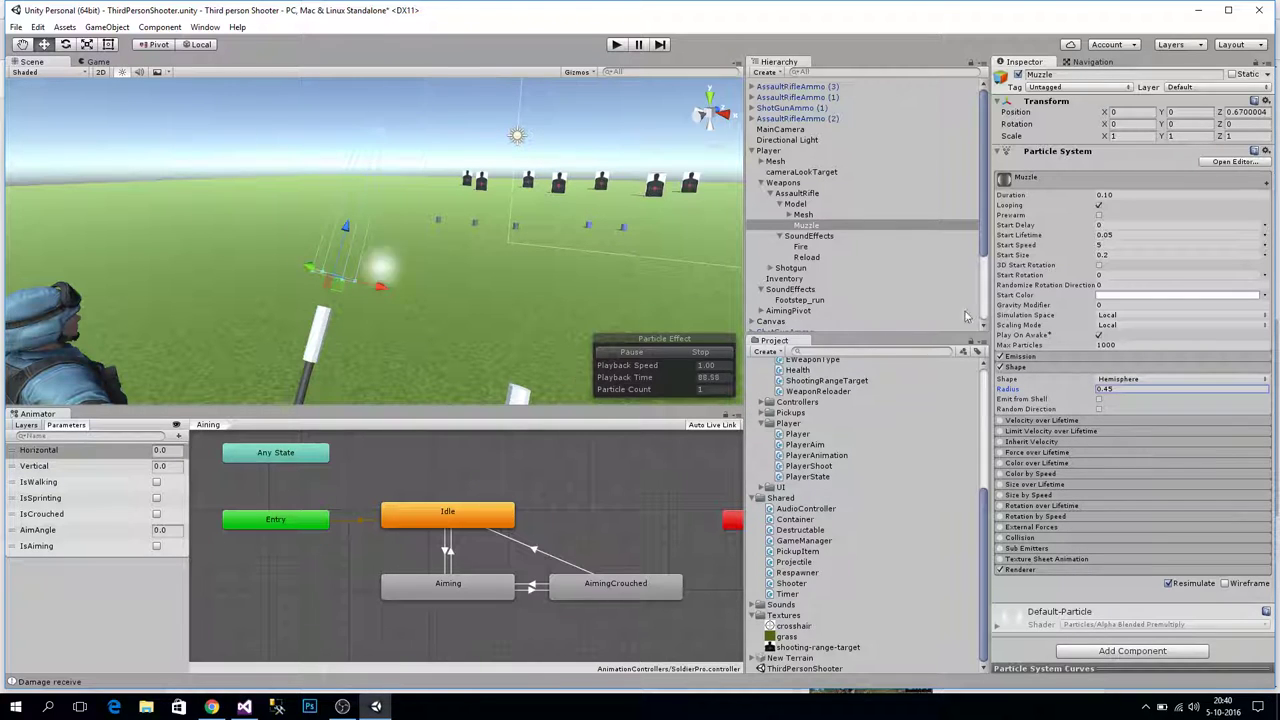
Set the emission rate to 0 and add a burst at time 0.00 with a minimum of 20 particles
{"action": "left_click", "coordinate": [1046, 358]}
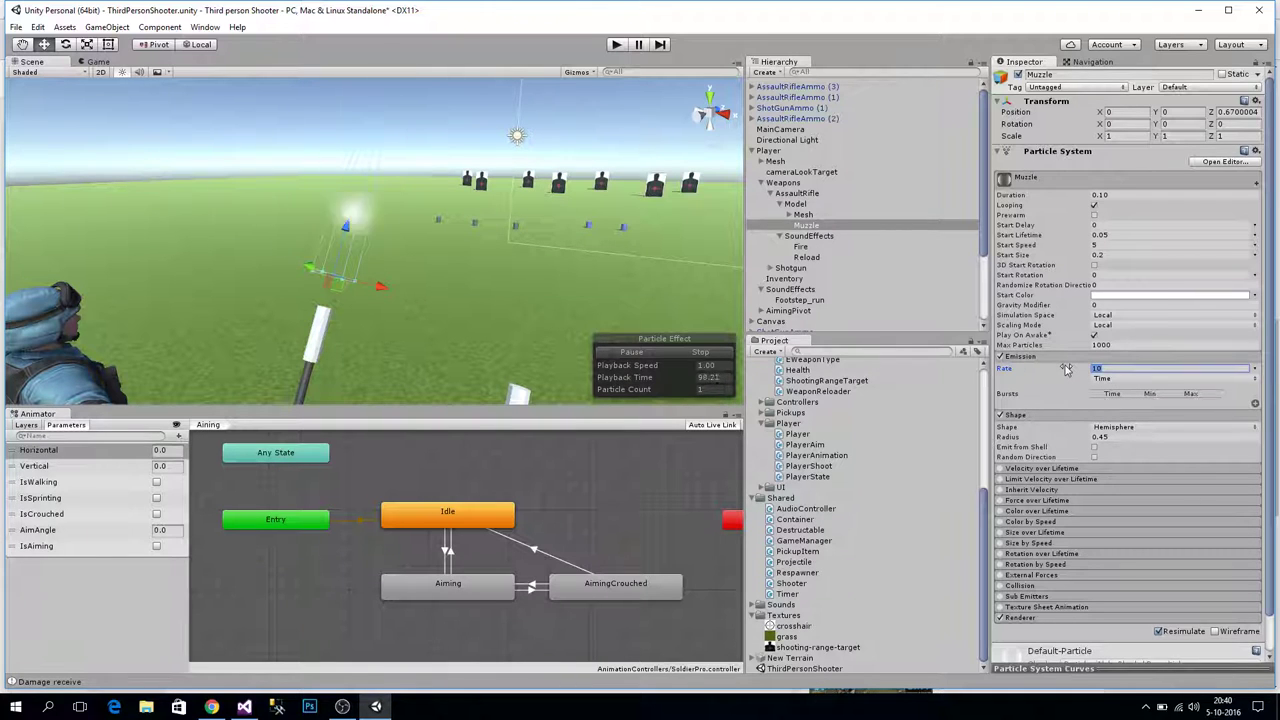
{"action": "type", "text": "0"}
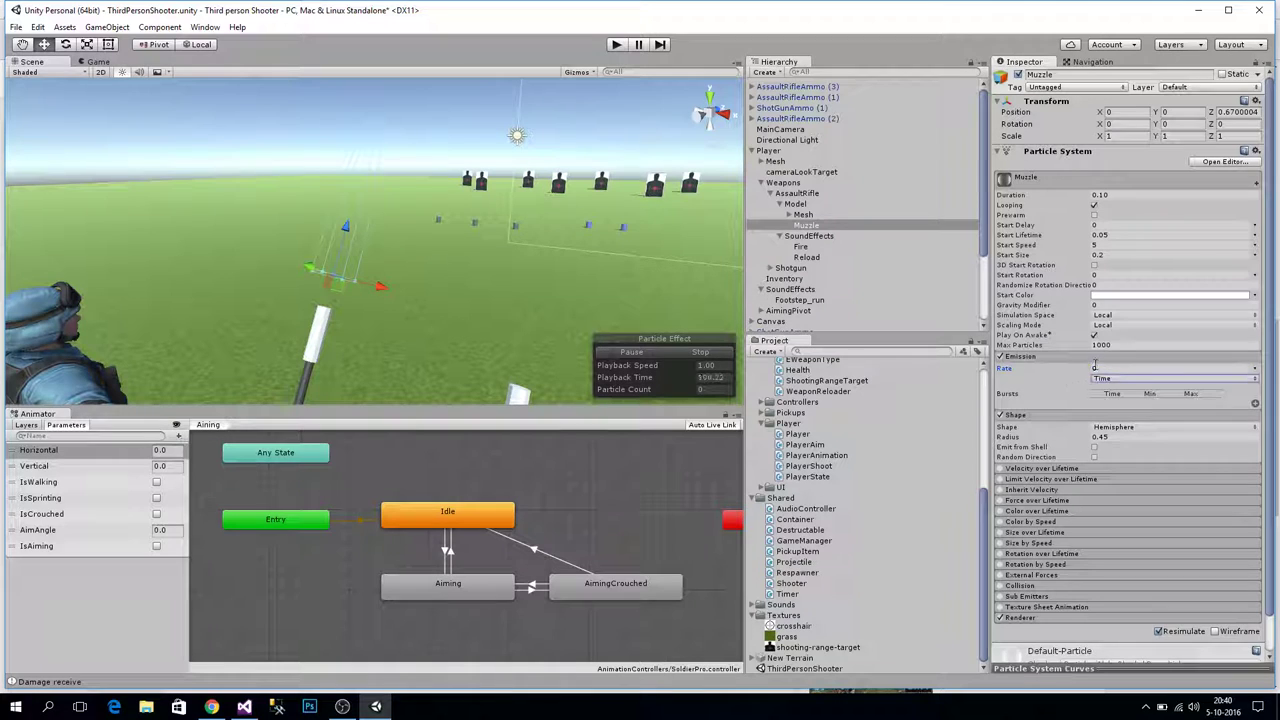
{"action": "left_click", "coordinate": [1113, 396]}
{"action": "left_click", "coordinate": [1255, 406]}
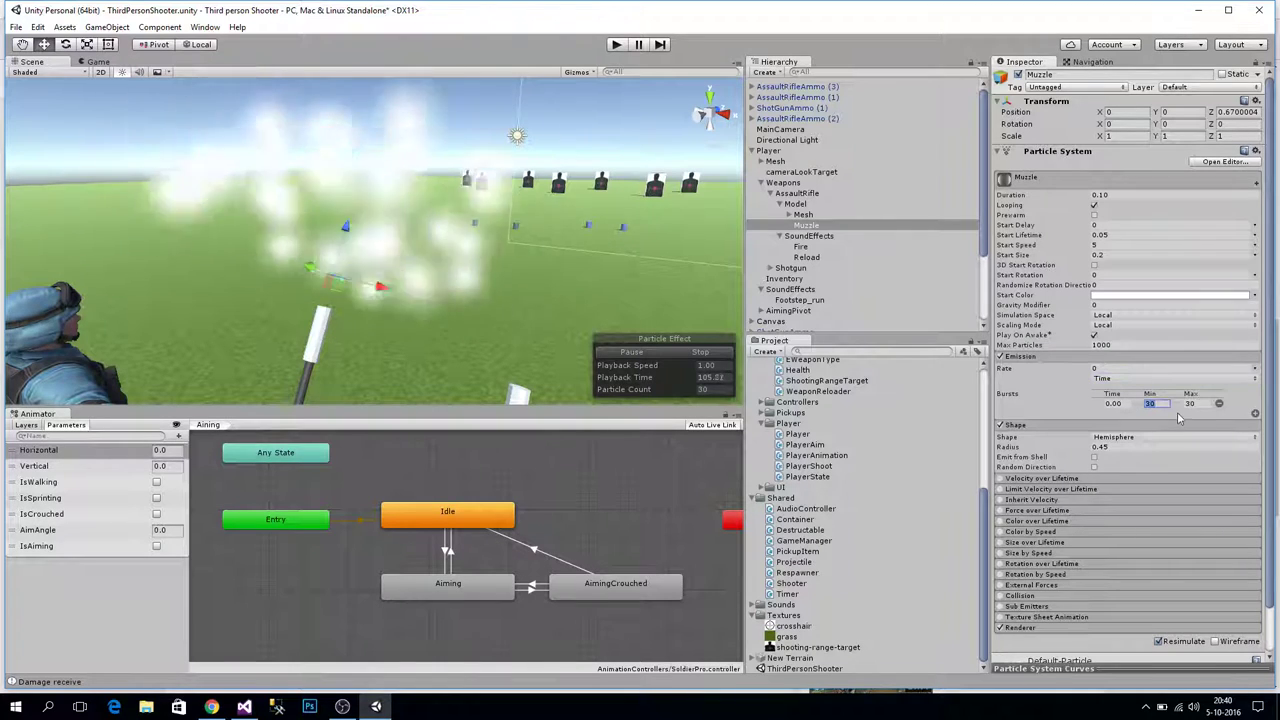
{"action": "left_click", "coordinate": [1152, 403]}
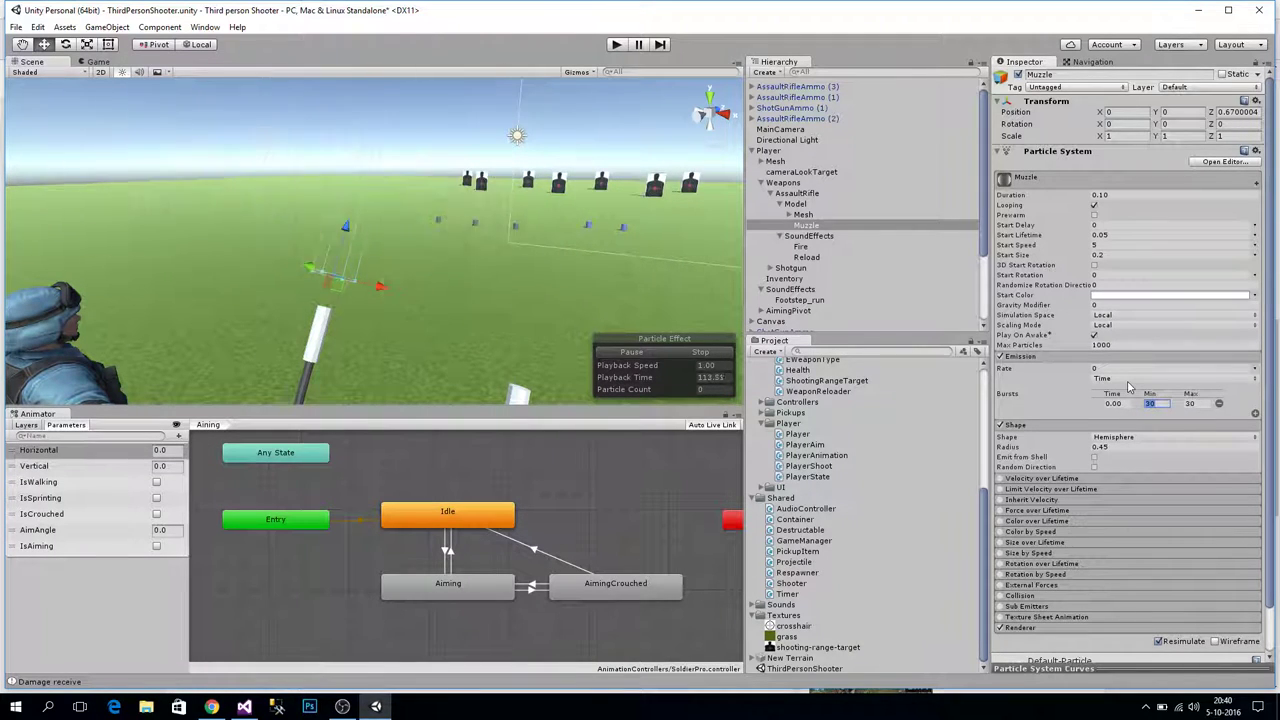
{"action": "type", "text": "20"}
{"action": "key", "text": "Tab"}
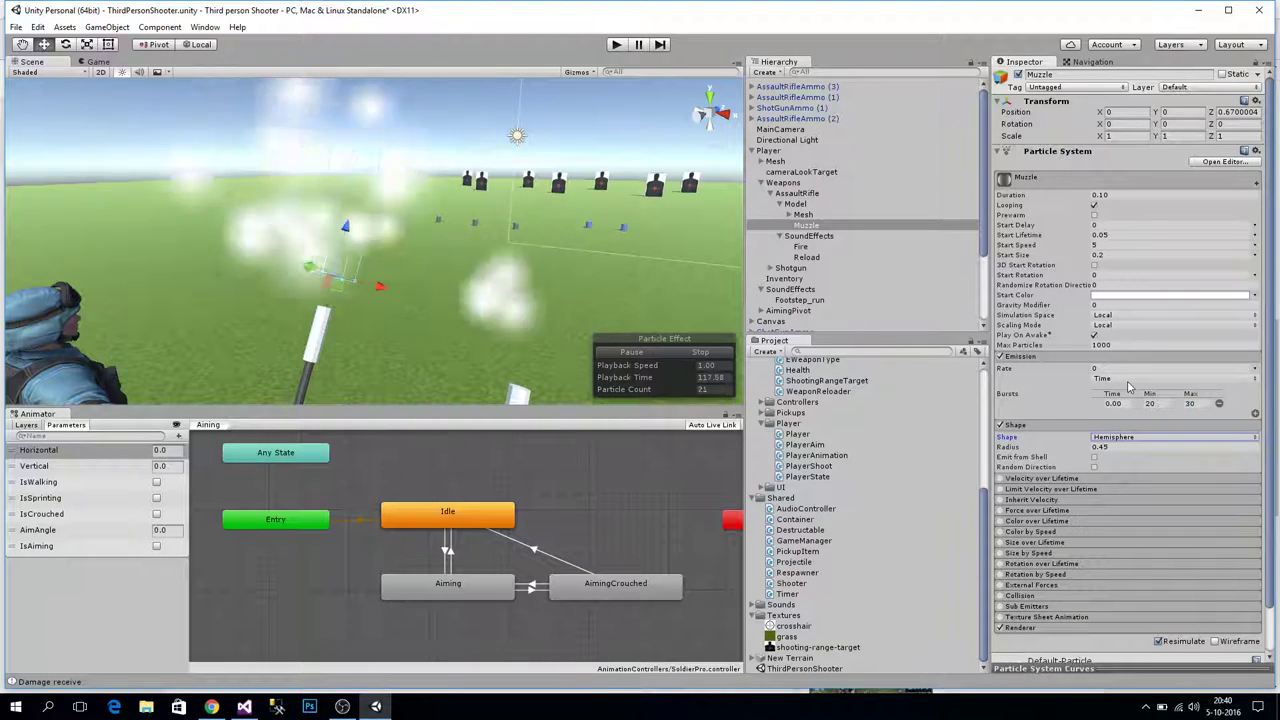
Set the particle burst at time 0.00 to a minimum of 10 and a maximum of 20 particles
{"action": "left_click", "coordinate": [1155, 404]}
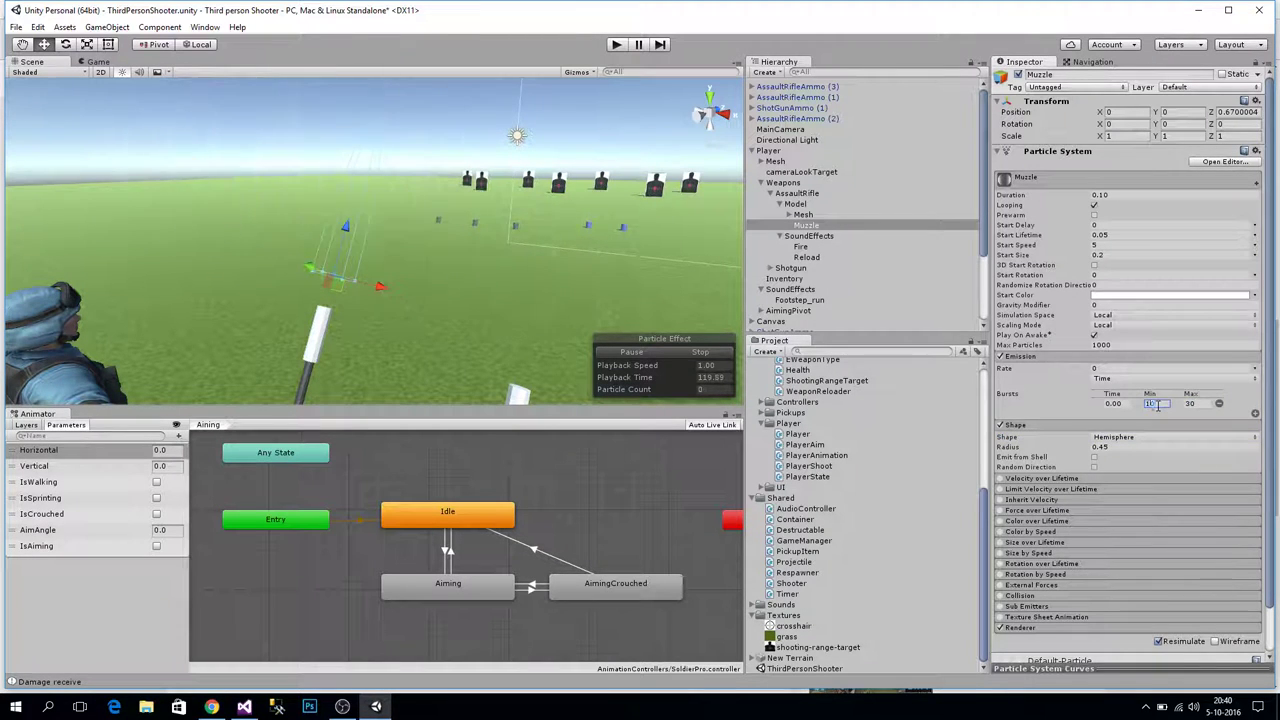
{"action": "type", "text": "10"}
{"action": "key", "text": "Tab"}
{"action": "type", "text": "20"}
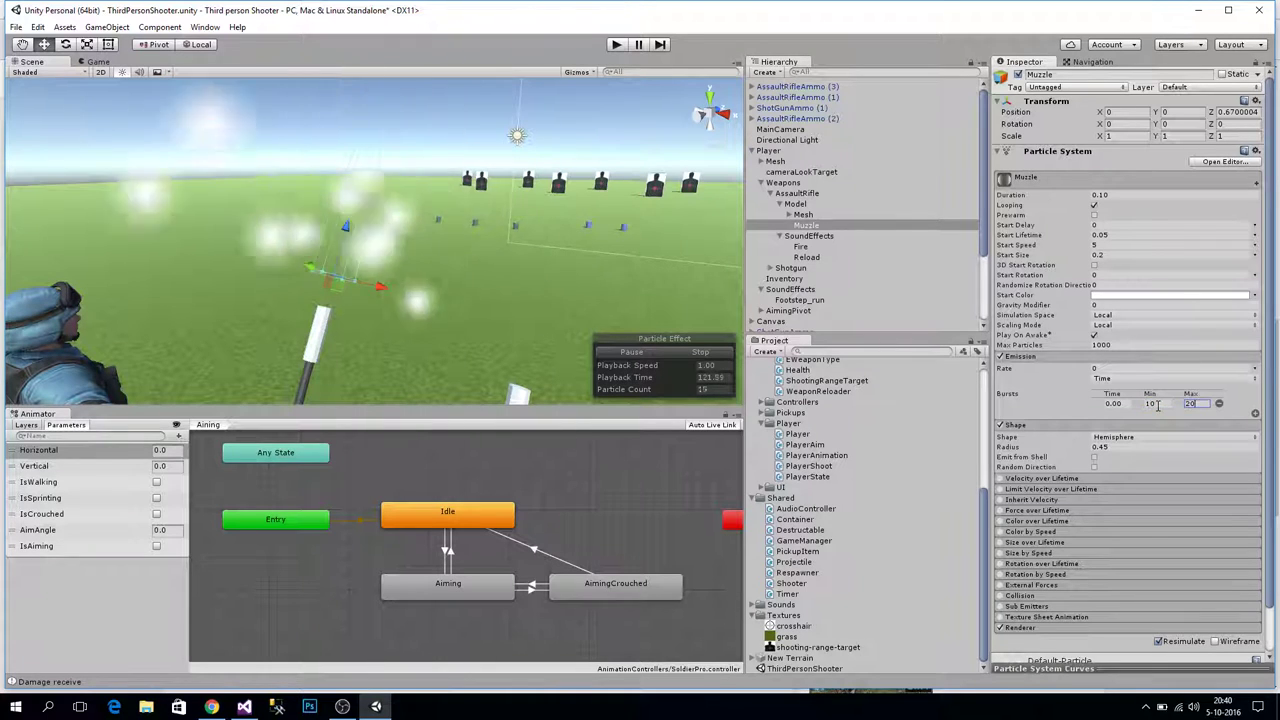
Change the render mode of the muzzle particle renderer to Stretched Billboard
{"action": "scroll", "coordinate": [1087, 416], "scroll_direction": "down", "scroll_amount": 2}
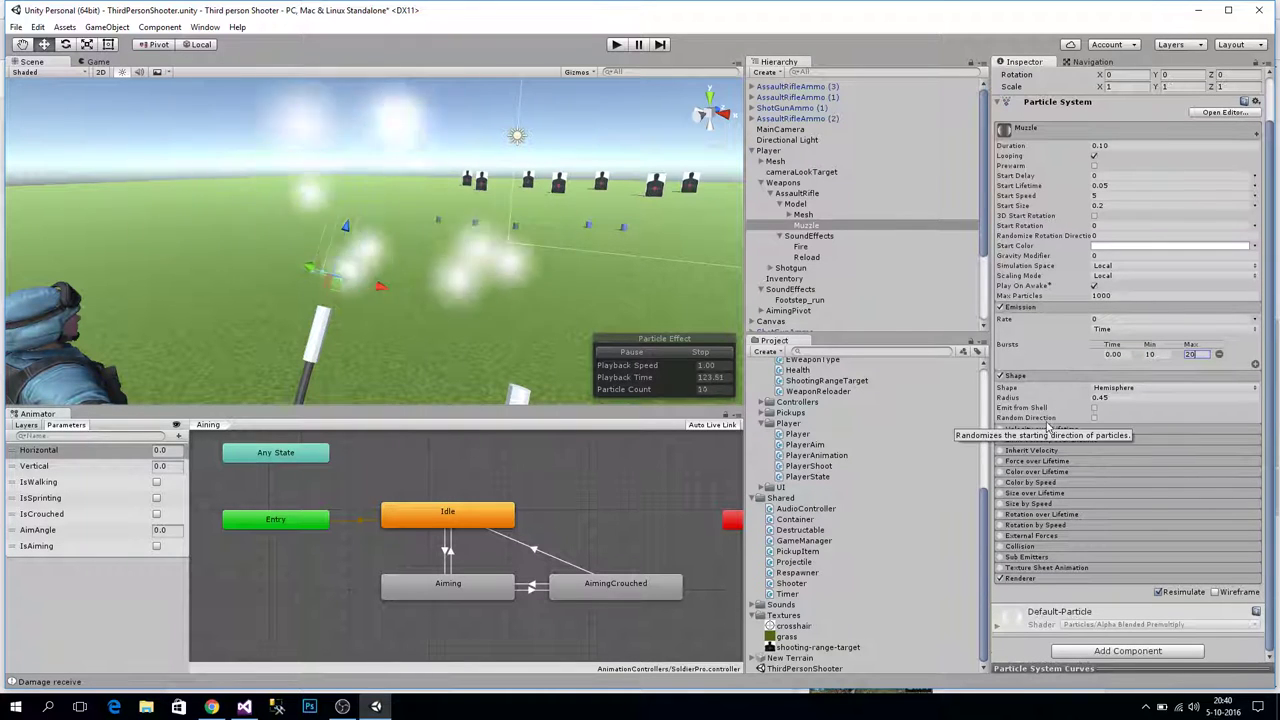
{"action": "scroll", "coordinate": [362, 279], "scroll_direction": "down", "scroll_amount": 2}
{"action": "left_click_drag", "start_coordinate": [362, 279], "coordinate": [388, 220], "text": "alt"}
{"action": "middle_click_drag", "start_coordinate": [388, 220], "coordinate": [402, 243]}
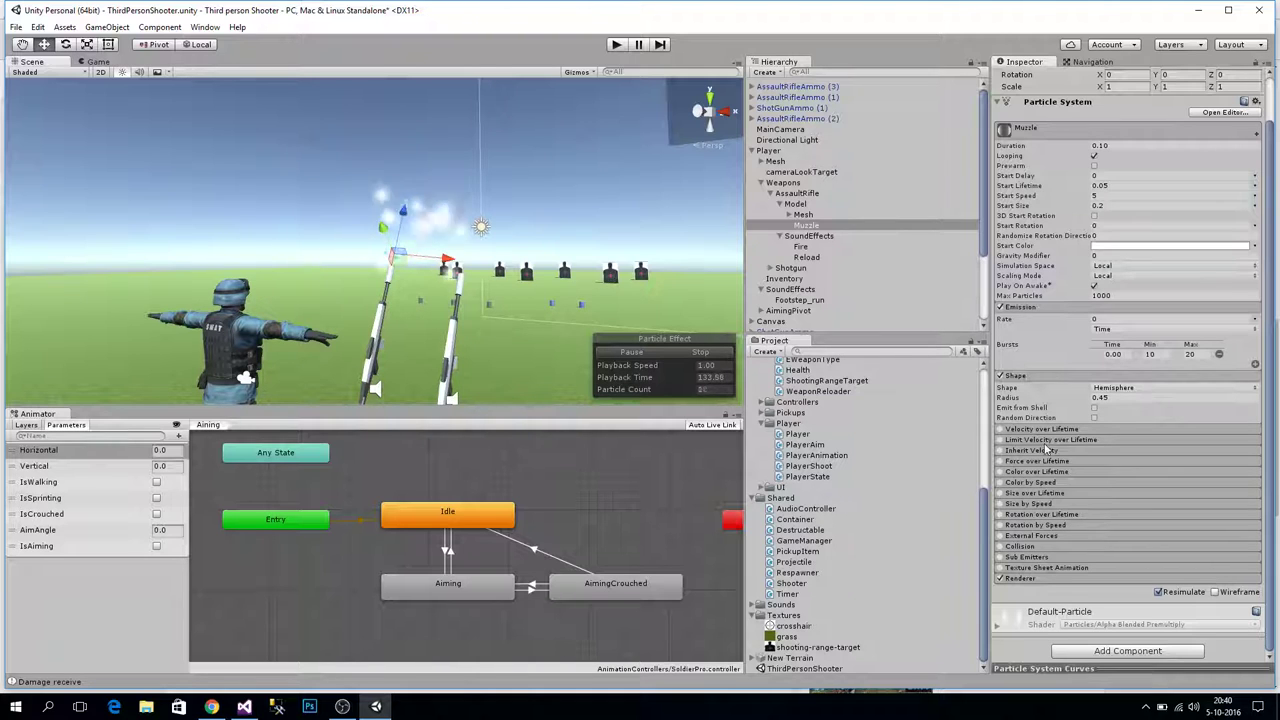
{"action": "left_click", "coordinate": [1030, 578]}
{"action": "scroll", "coordinate": [1110, 540], "scroll_direction": "down", "scroll_amount": 3}
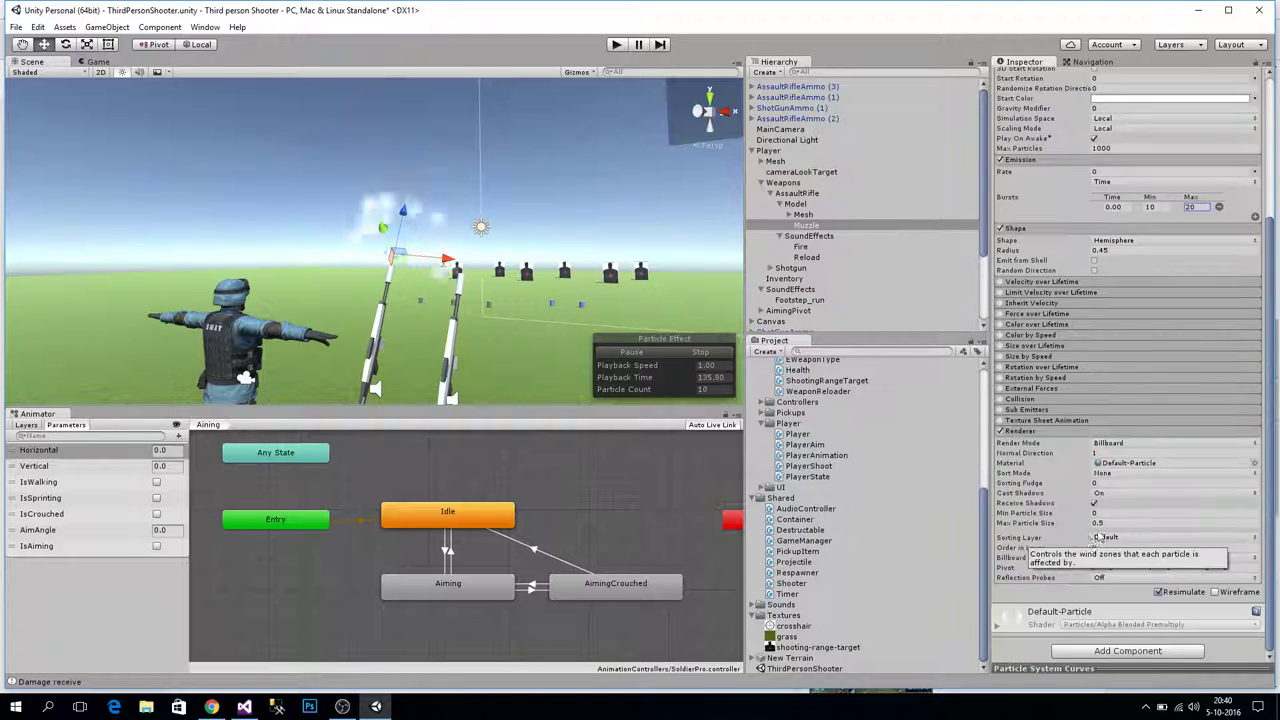
{"action": "left_click", "coordinate": [1108, 443]}
{"action": "left_click", "coordinate": [1134, 471]}
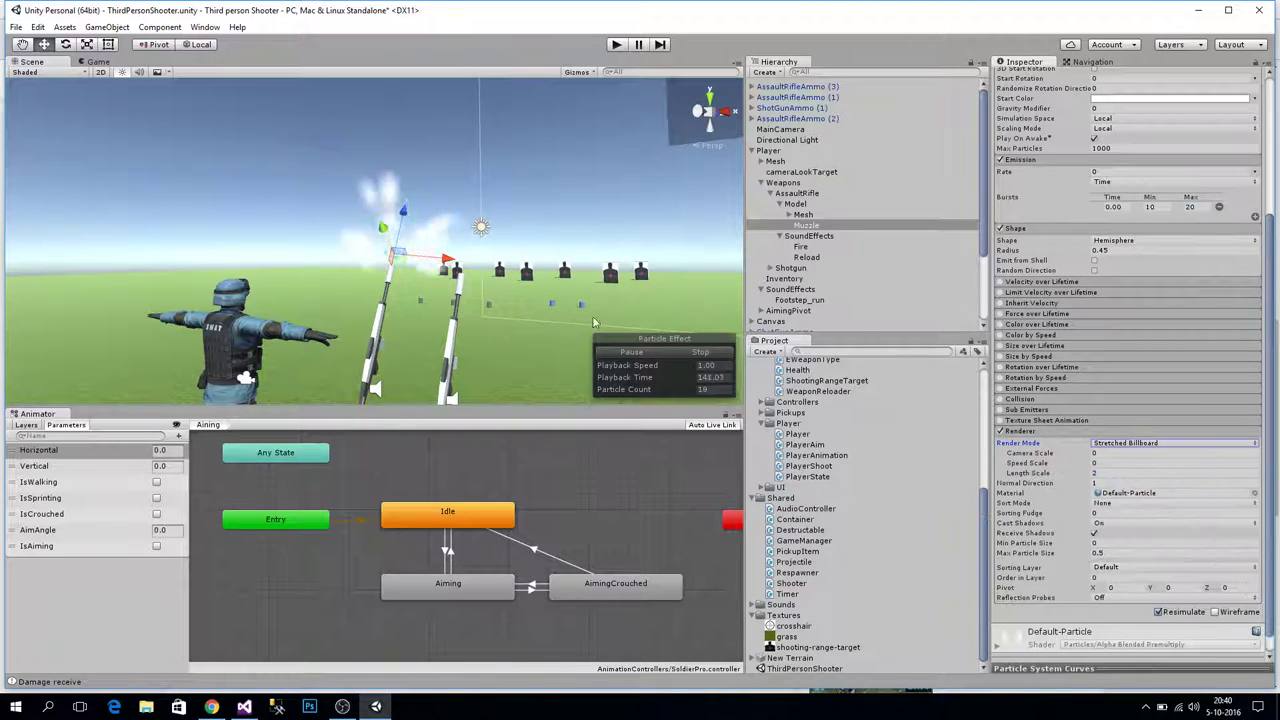
Switch the render mode to Billboard to compare the look up close, and return it to Stretched Billboard
{"action": "scroll", "coordinate": [408, 261], "scroll_direction": "up", "scroll_amount": 4}
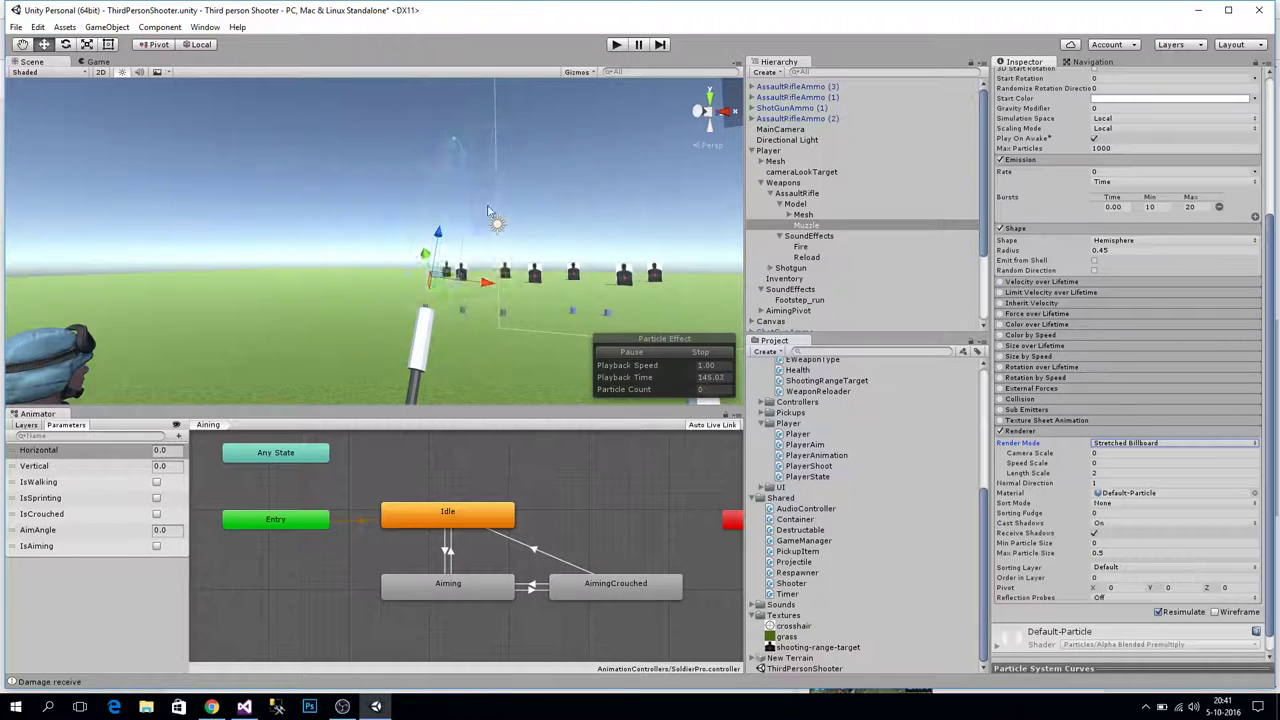
{"action": "left_click", "coordinate": [1130, 443]}
{"action": "left_click", "coordinate": [1112, 458]}
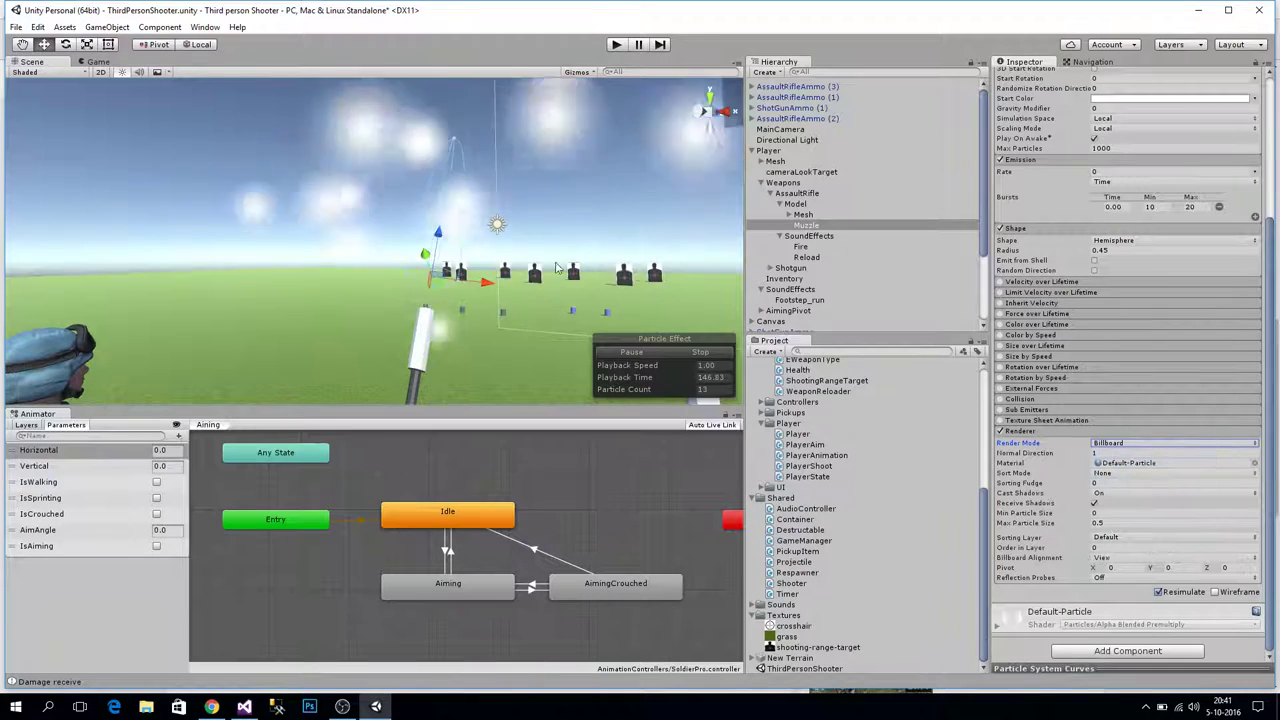
{"action": "left_click", "coordinate": [1140, 443]}
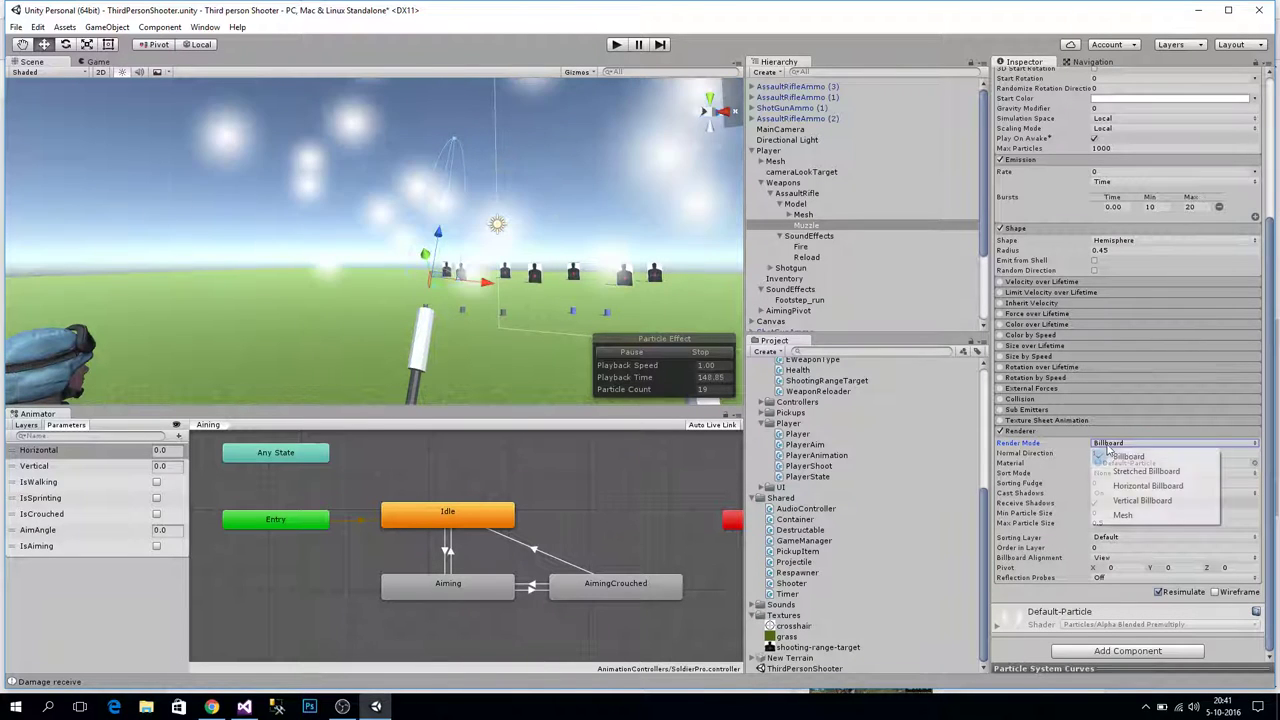
{"action": "left_click", "coordinate": [1140, 471]}
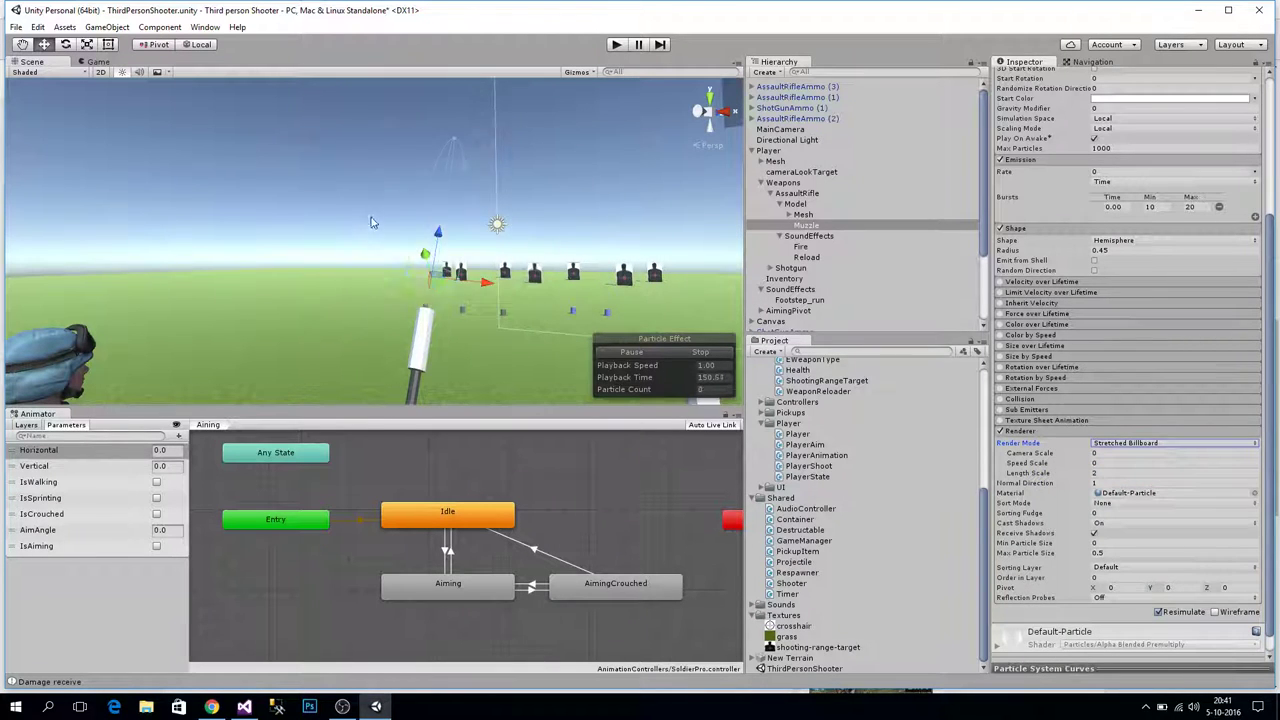
Set the length scale of the stretched billboard particles to 2.31
{"action": "scroll", "coordinate": [371, 222], "scroll_direction": "down", "scroll_amount": 1}
{"action": "middle_click_drag", "start_coordinate": [513, 314], "coordinate": [510, 305]}
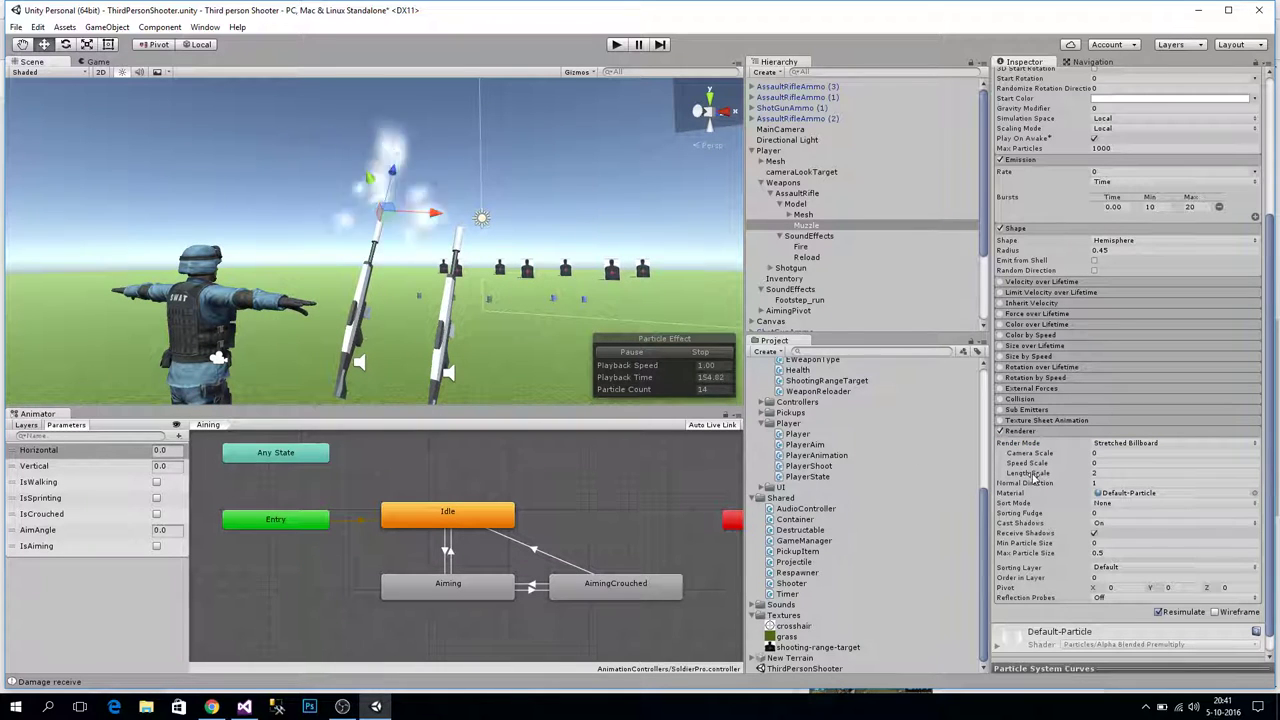
{"action": "mouse_move", "coordinate": [1032, 477]}
{"action": "left_mouse_down"}
{"action": "mouse_move", "coordinate": [1065, 477]}
{"action": "mouse_move", "coordinate": [1044, 484]}
{"action": "left_mouse_up"}
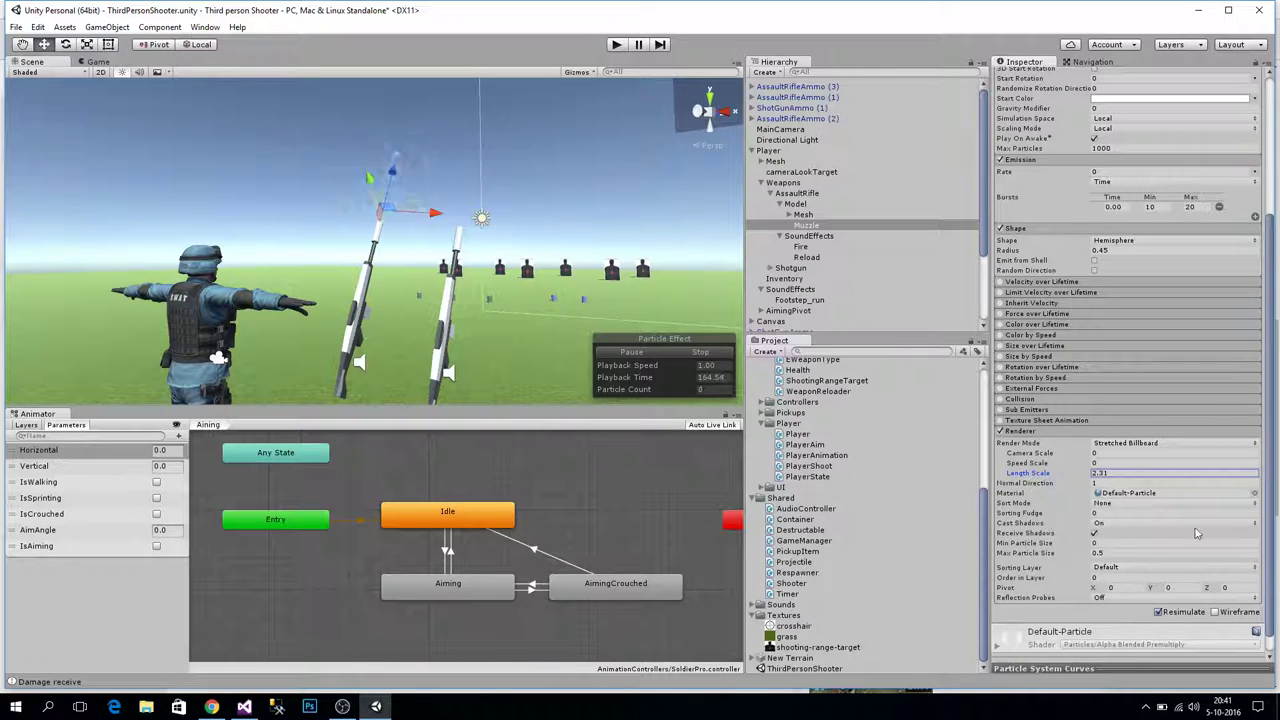
Enable Color over Lifetime for the muzzle particles and add a colour key at about 50% of its gradient
{"action": "scroll", "coordinate": [1138, 543], "scroll_direction": "down", "scroll_amount": 1}
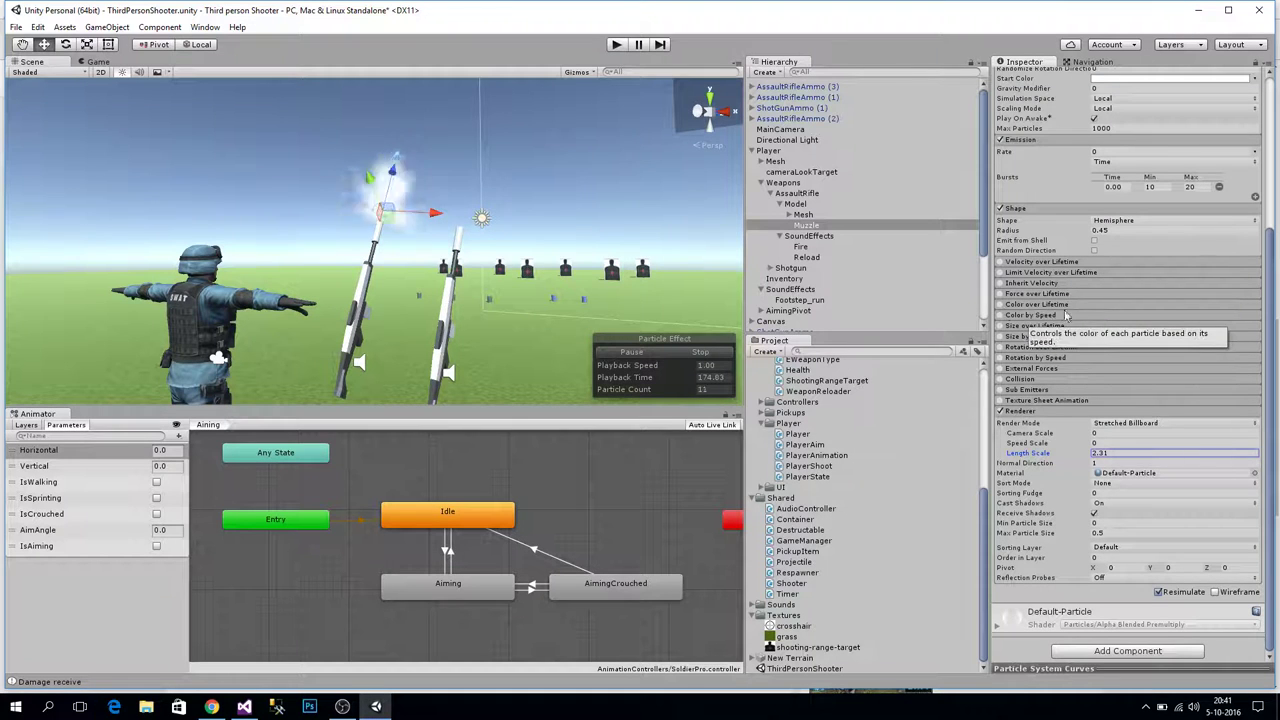
{"action": "left_click", "coordinate": [1008, 306]}
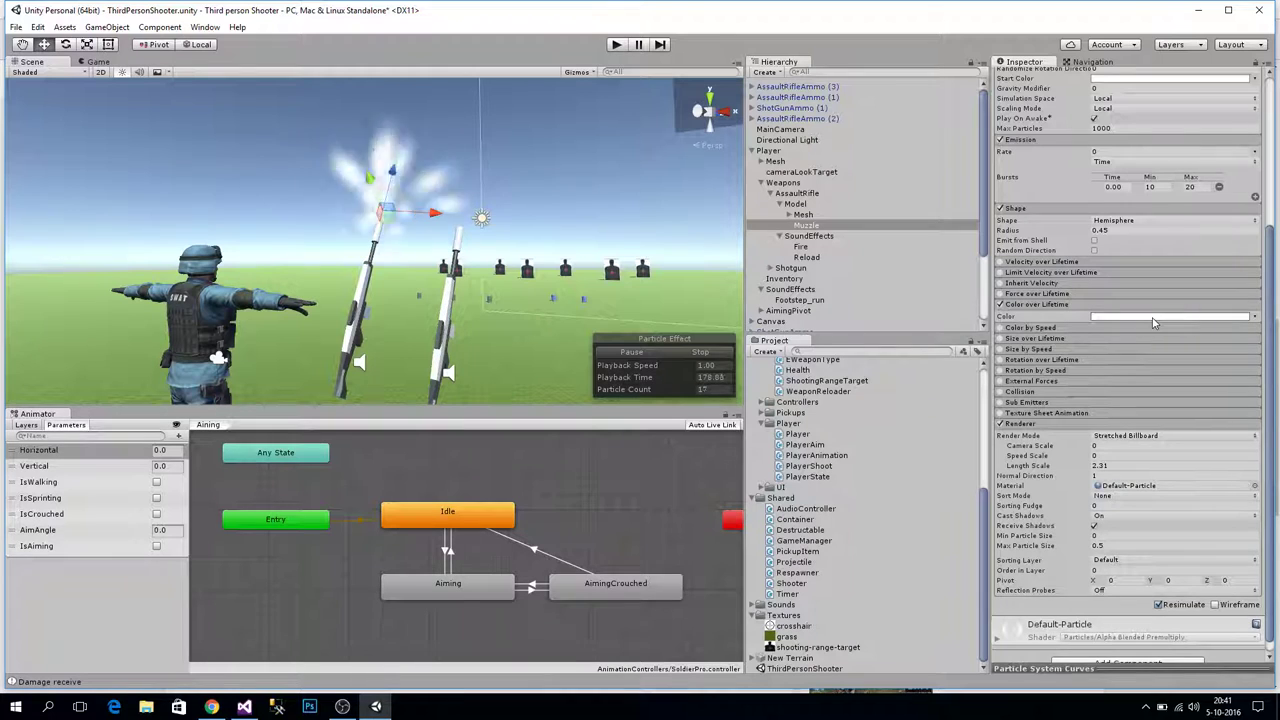
{"action": "left_click", "coordinate": [1219, 318]}
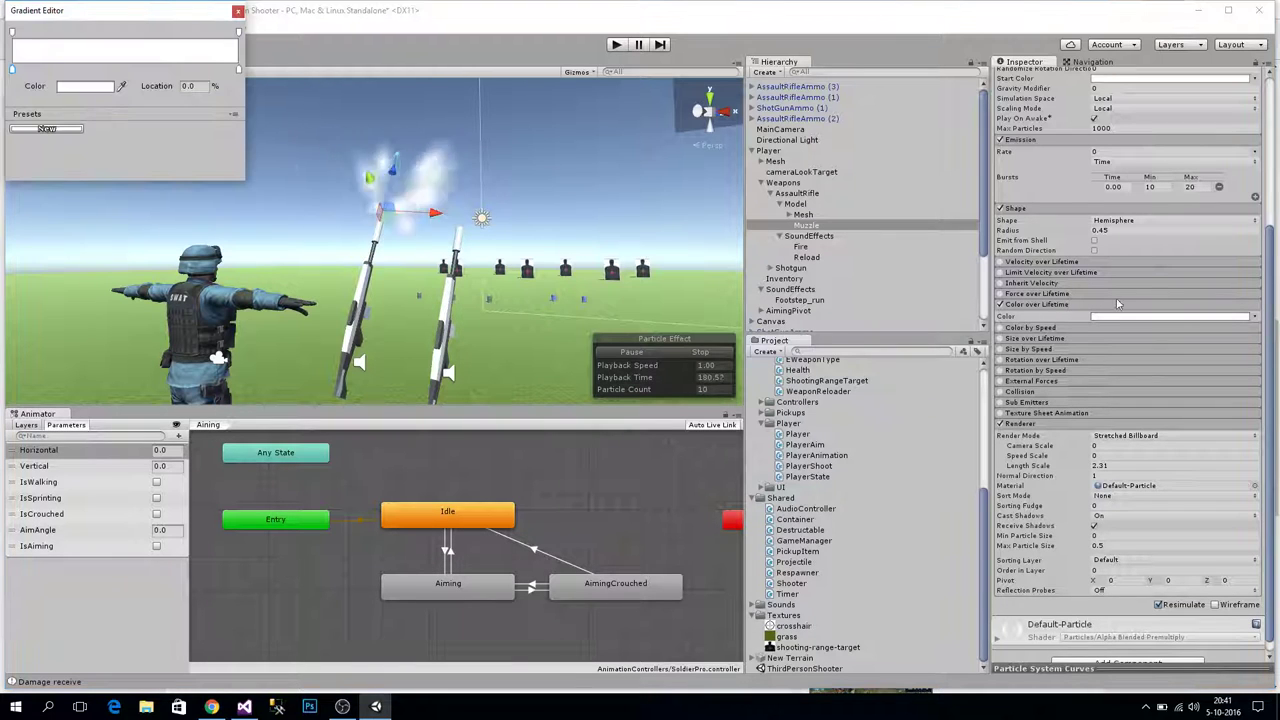
{"action": "left_click_drag", "start_coordinate": [134, 14], "coordinate": [651, 238]}
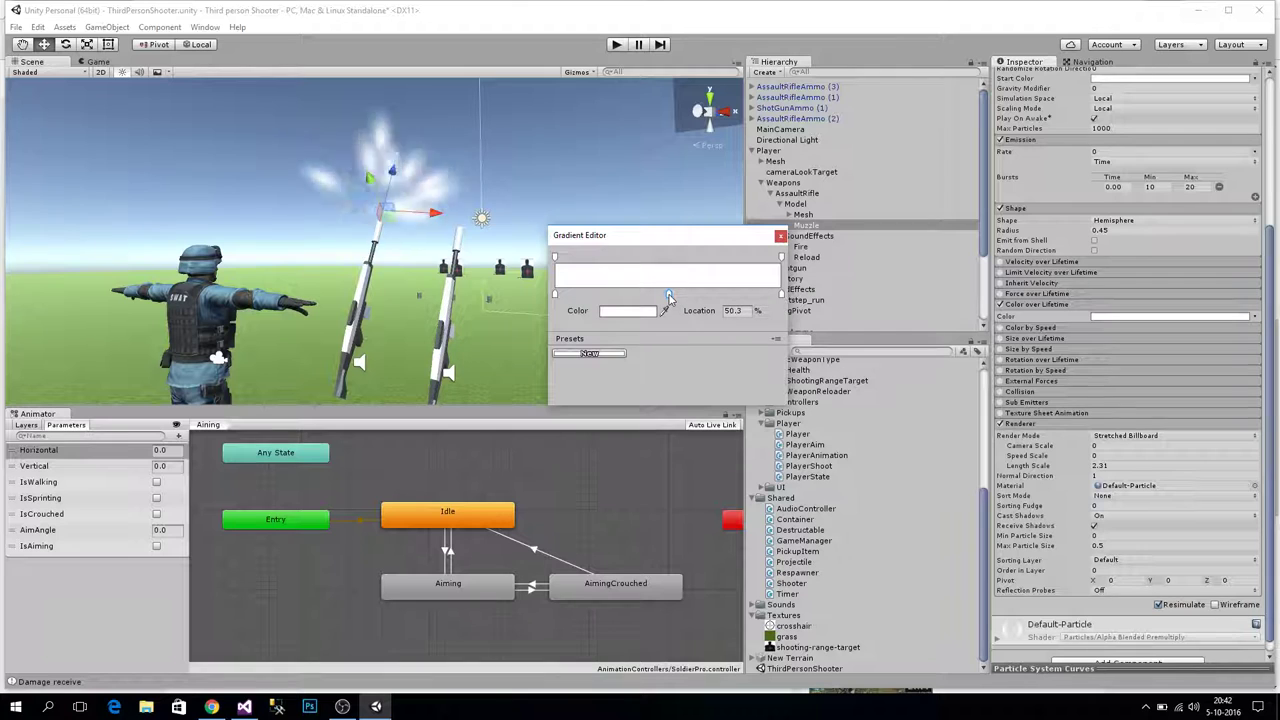
Colour the middle key of the lifetime gradient pale yellow, hex F6F9BE
{"action": "left_click", "coordinate": [620, 313]}
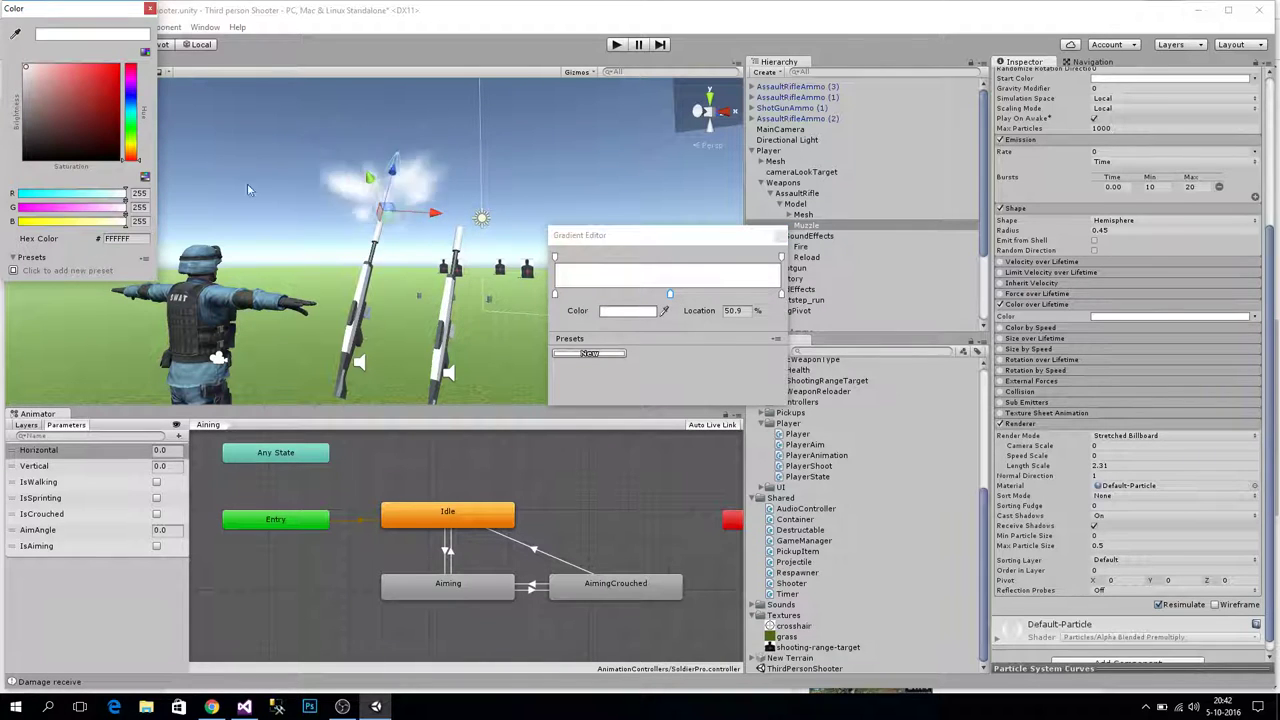
{"action": "left_click_drag", "start_coordinate": [130, 150], "coordinate": [130, 141]}
{"action": "left_click", "coordinate": [52, 70]}
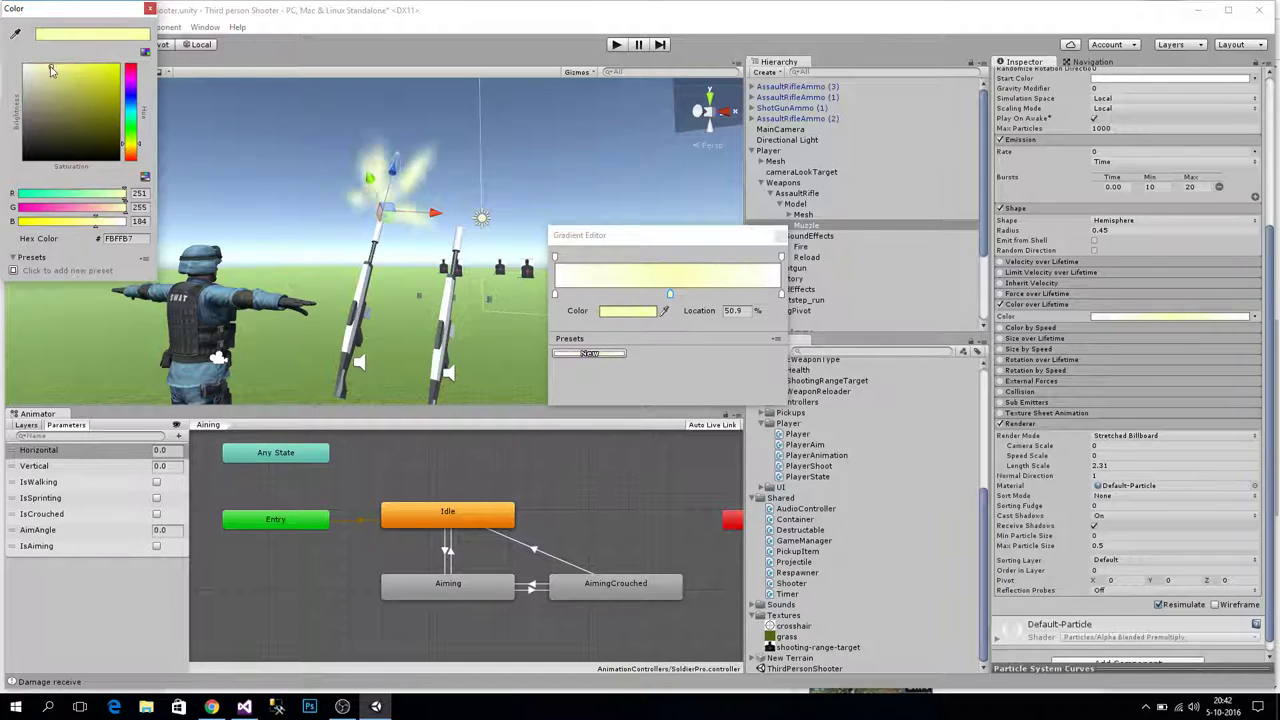
{"action": "left_click_drag", "start_coordinate": [27, 73], "coordinate": [57, 75]}
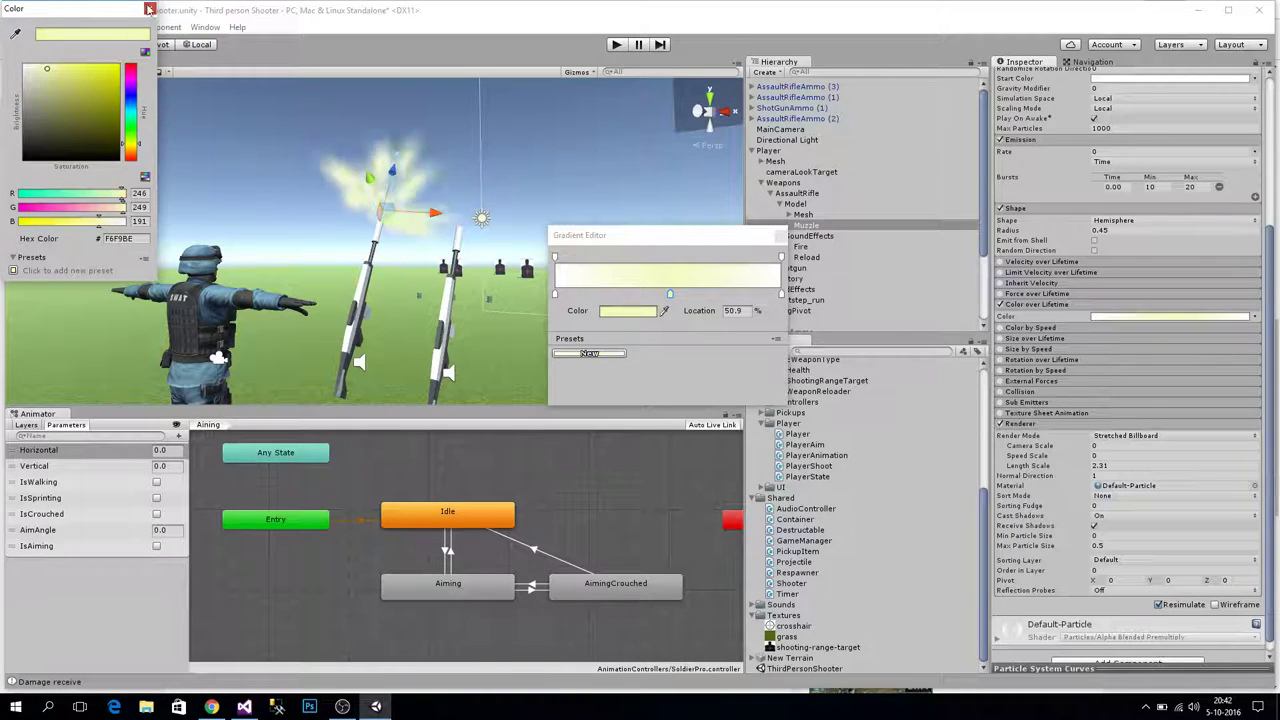
{"action": "left_click", "coordinate": [149, 9]}
Colour the start key of the lifetime gradient, at location 0%, a golden yellow
{"action": "left_click", "coordinate": [556, 295]}
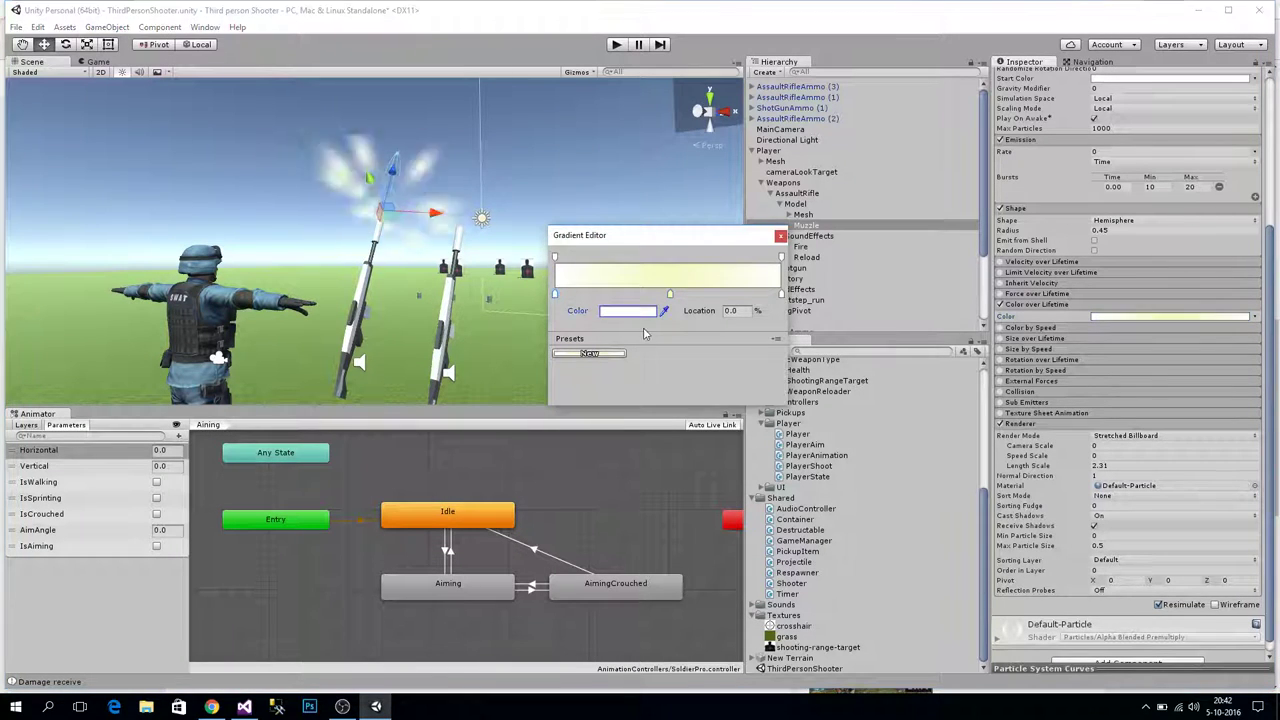
{"action": "left_click", "coordinate": [624, 313]}
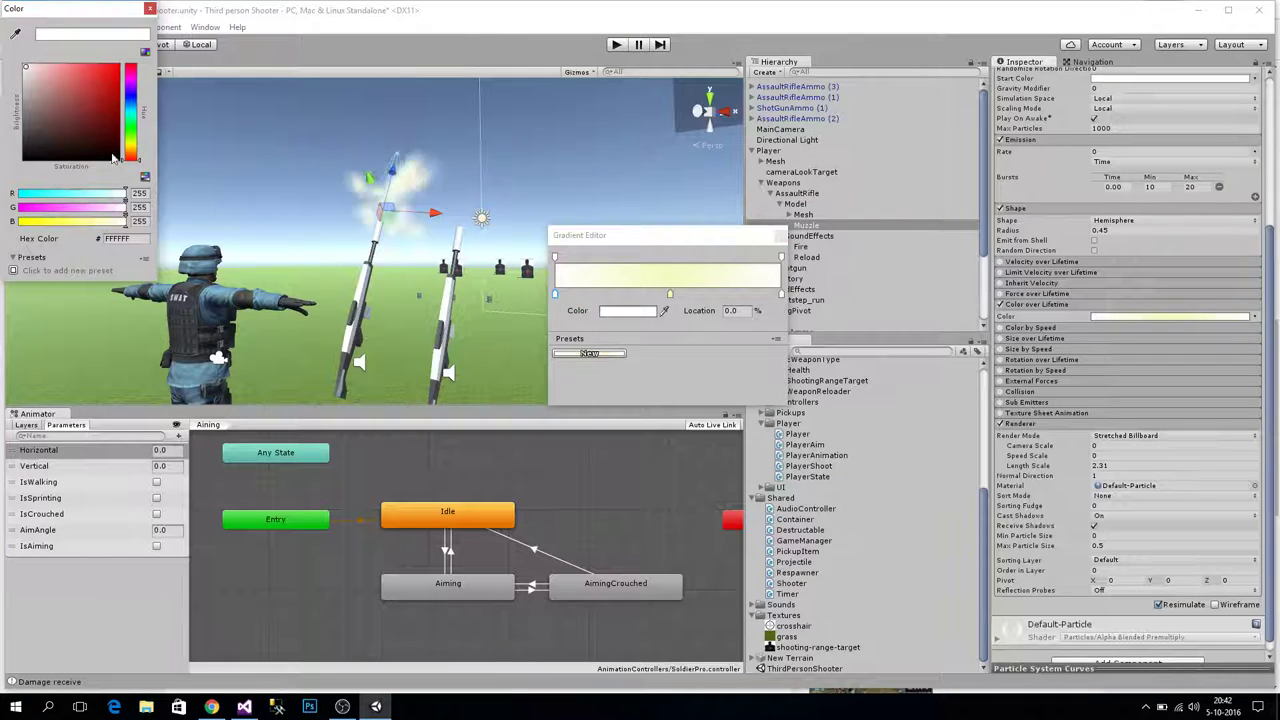
{"action": "left_click_drag", "start_coordinate": [128, 148], "coordinate": [135, 155]}
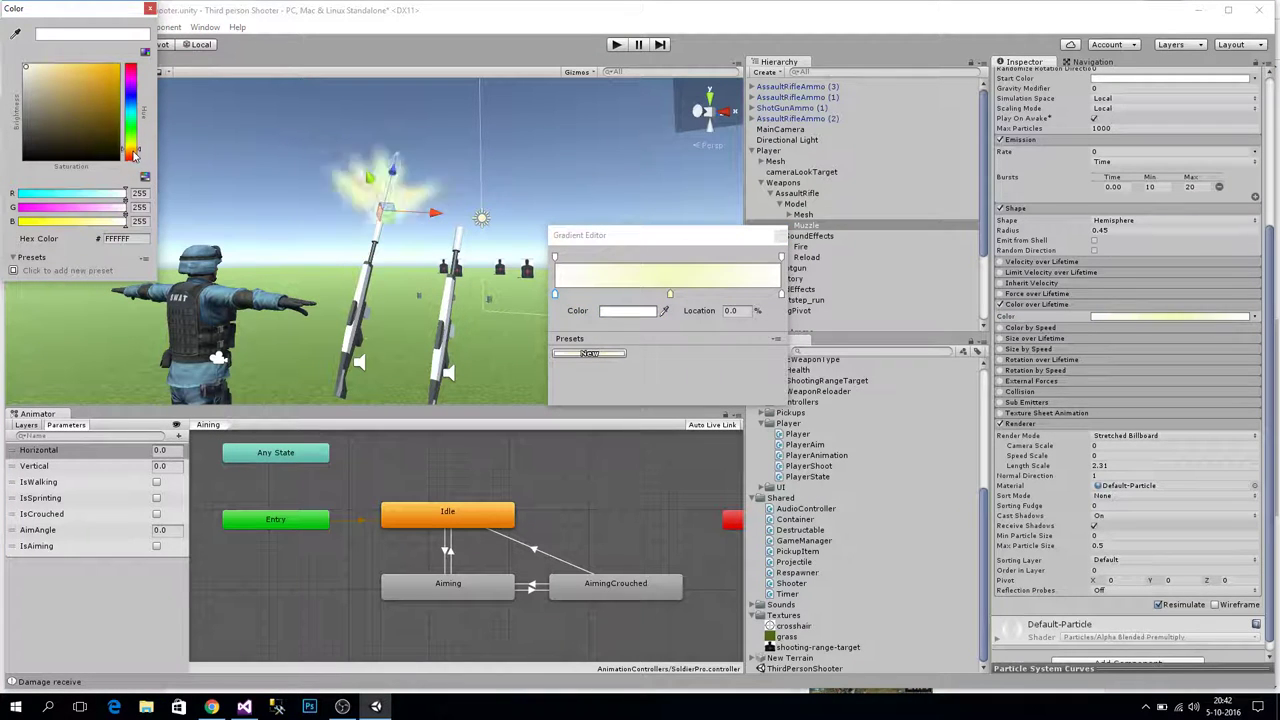
{"action": "left_click_drag", "start_coordinate": [96, 94], "coordinate": [95, 79]}
{"action": "left_click", "coordinate": [134, 149]}
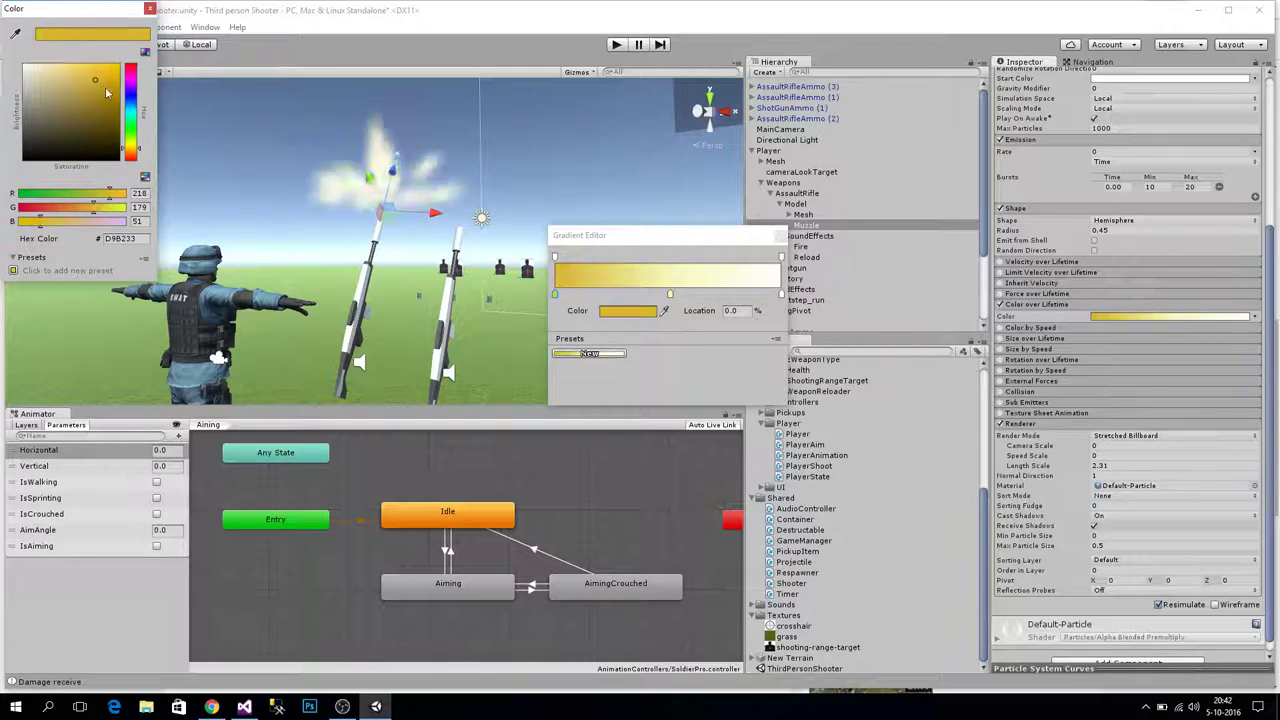
{"action": "left_click", "coordinate": [97, 70]}
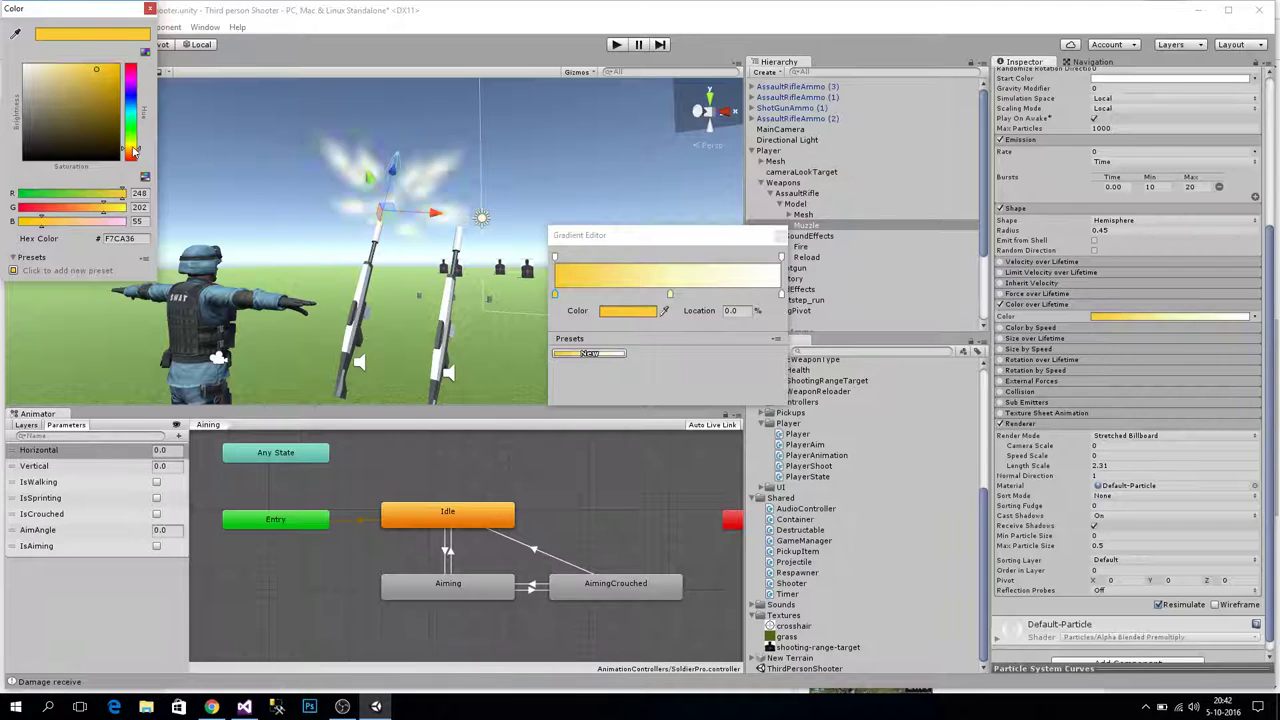
{"action": "left_click_drag", "start_coordinate": [133, 150], "coordinate": [134, 153]}
{"action": "left_click", "coordinate": [150, 8]}
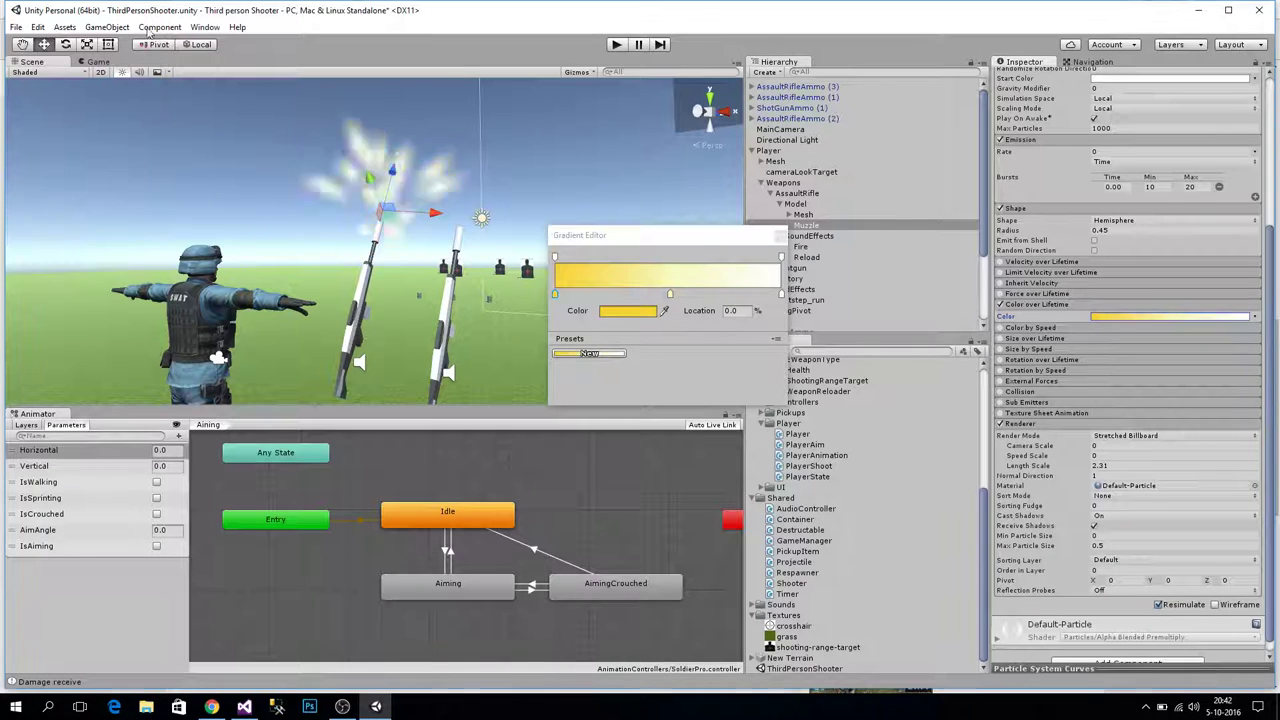
Lower the alpha key at the end of the lifetime gradient, at location 100%, to 70
{"action": "left_click", "coordinate": [781, 294]}
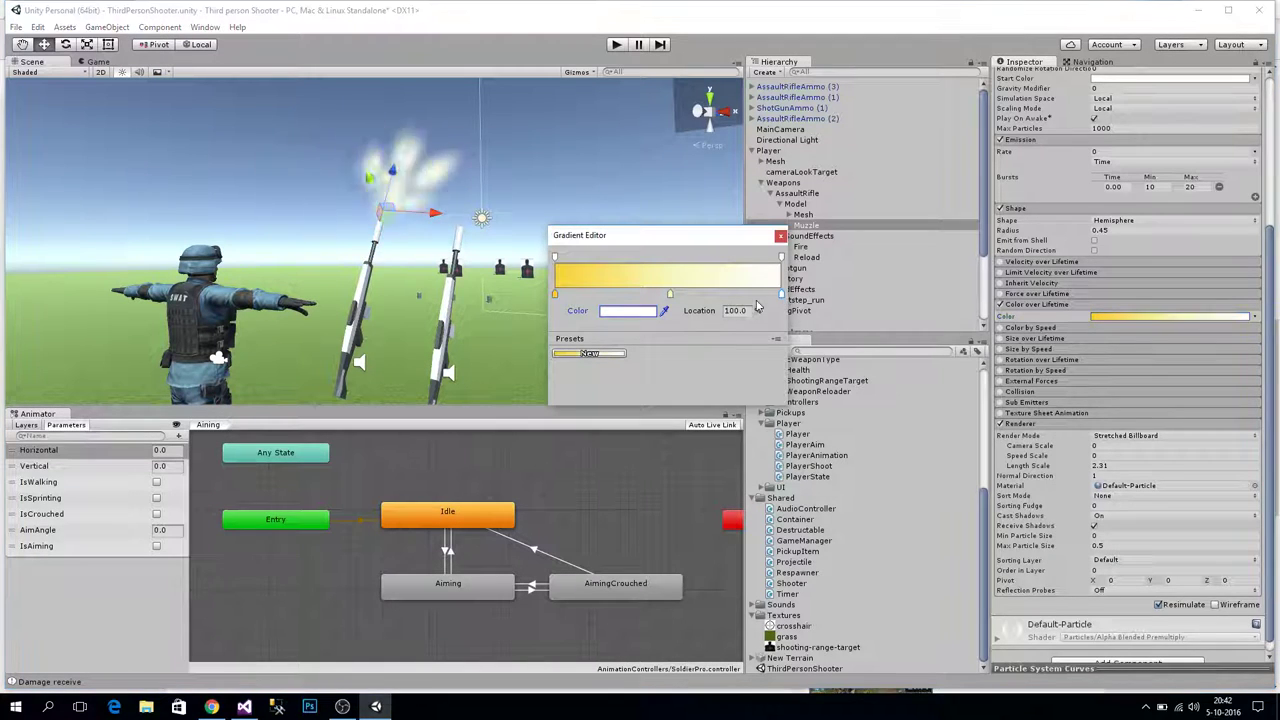
{"action": "left_click", "coordinate": [628, 312]}
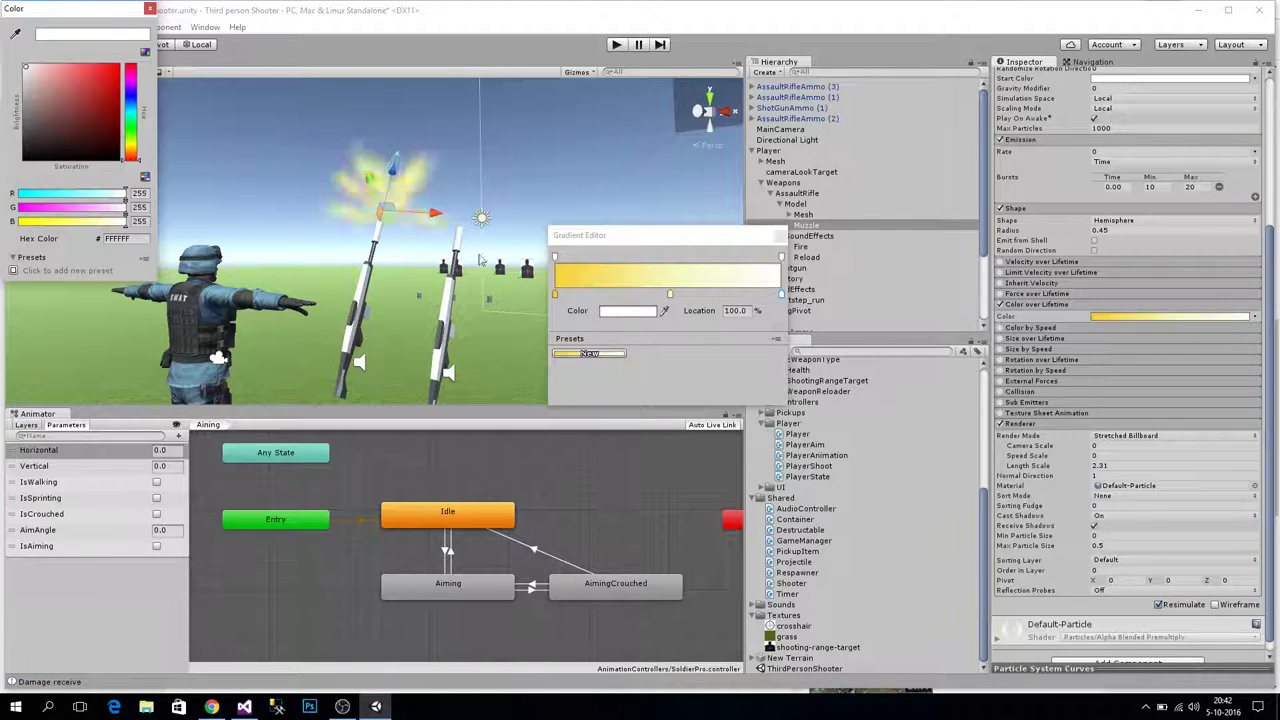
{"action": "left_click", "coordinate": [662, 256]}
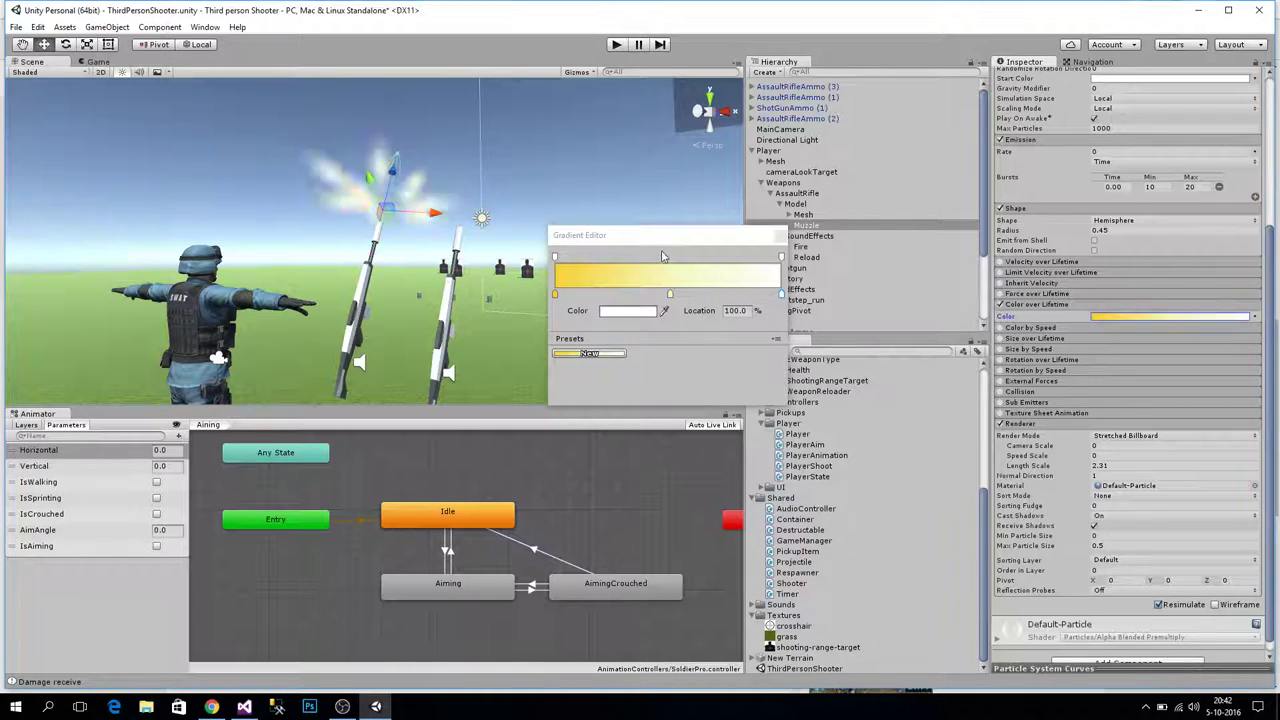
{"action": "left_click", "coordinate": [781, 257]}
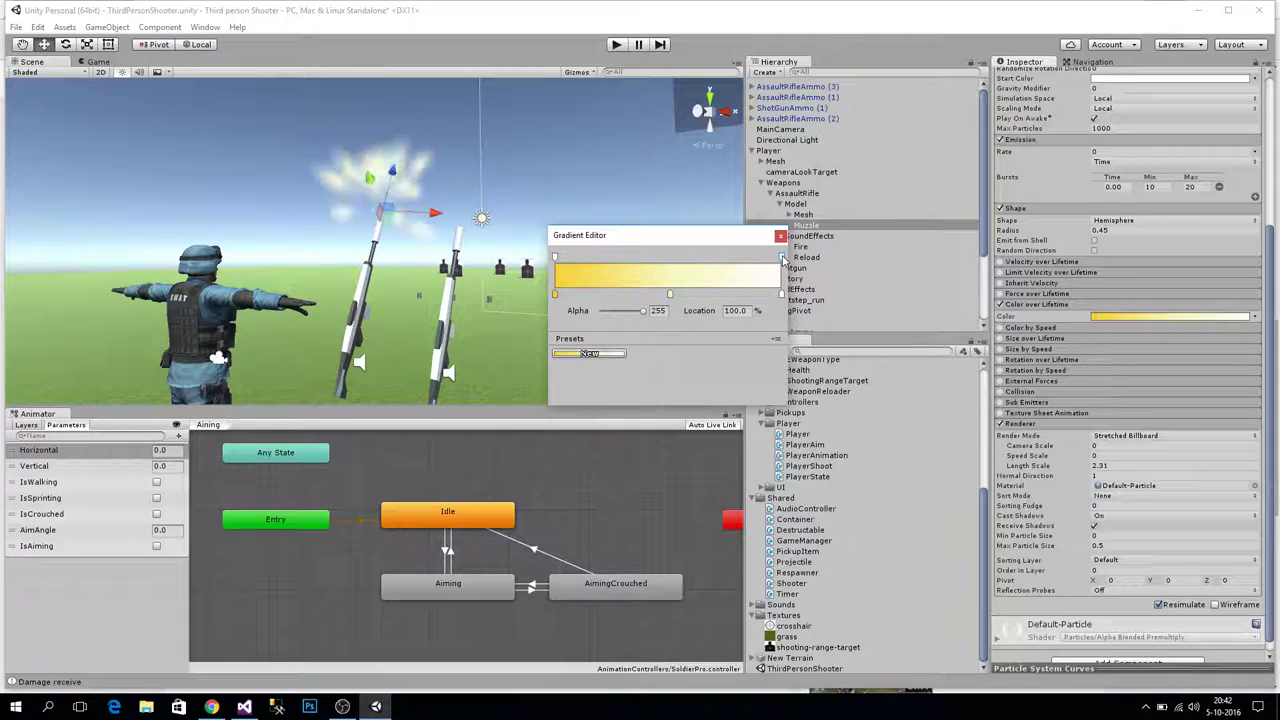
{"action": "left_click_drag", "start_coordinate": [630, 320], "coordinate": [614, 317]}
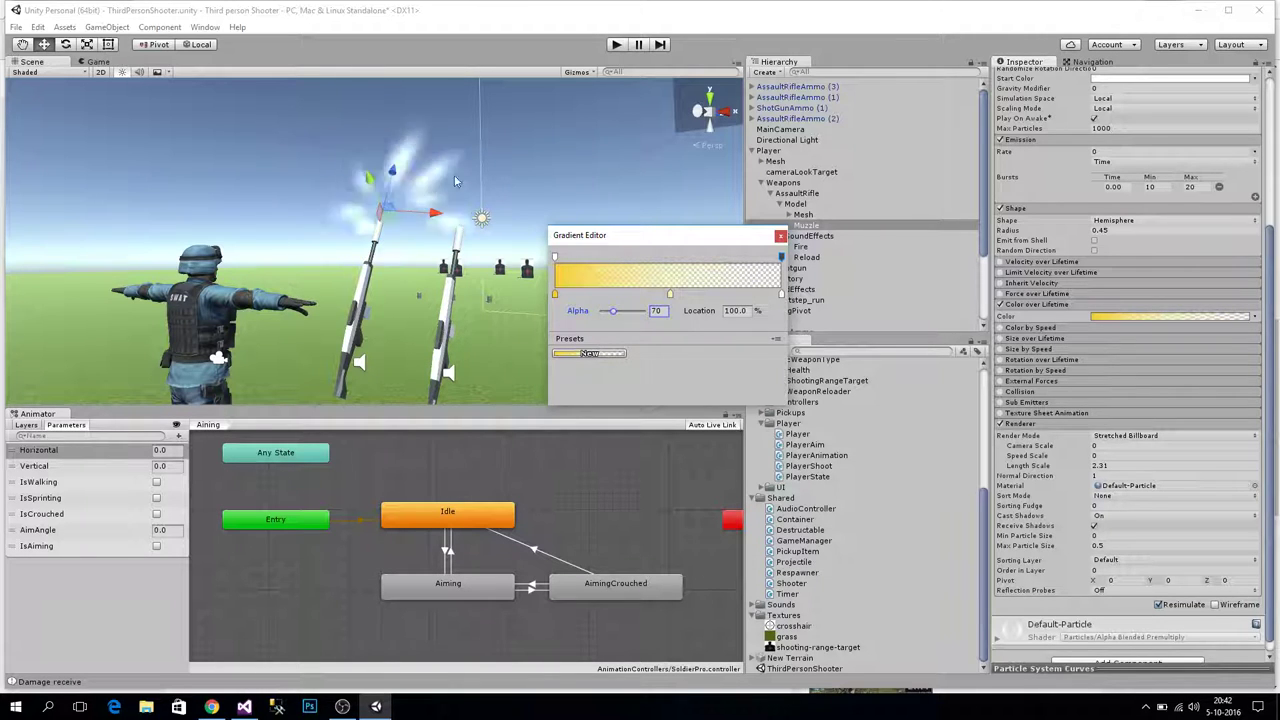
Place the middle colour key at 50.3%, make it a stronger yellow, hex F8FF87, and close the gradient editor
{"action": "left_click", "coordinate": [664, 295]}
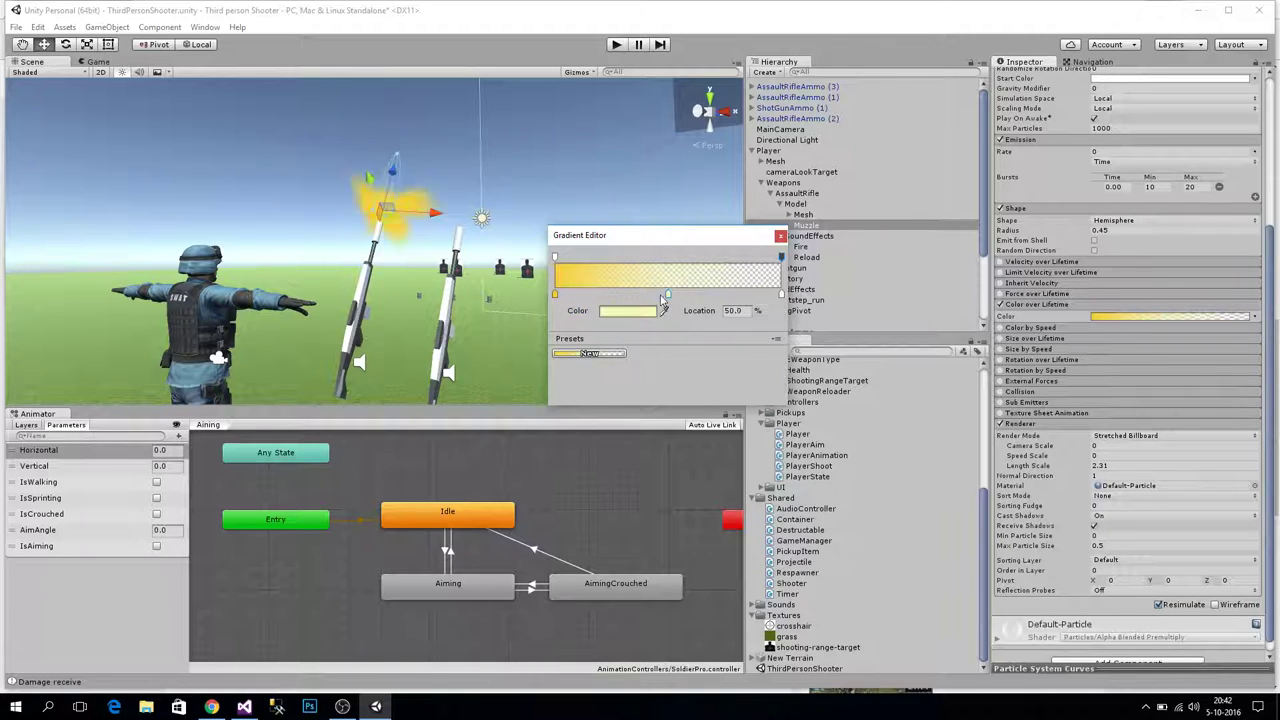
{"action": "left_click_drag", "start_coordinate": [664, 297], "coordinate": [668, 297]}
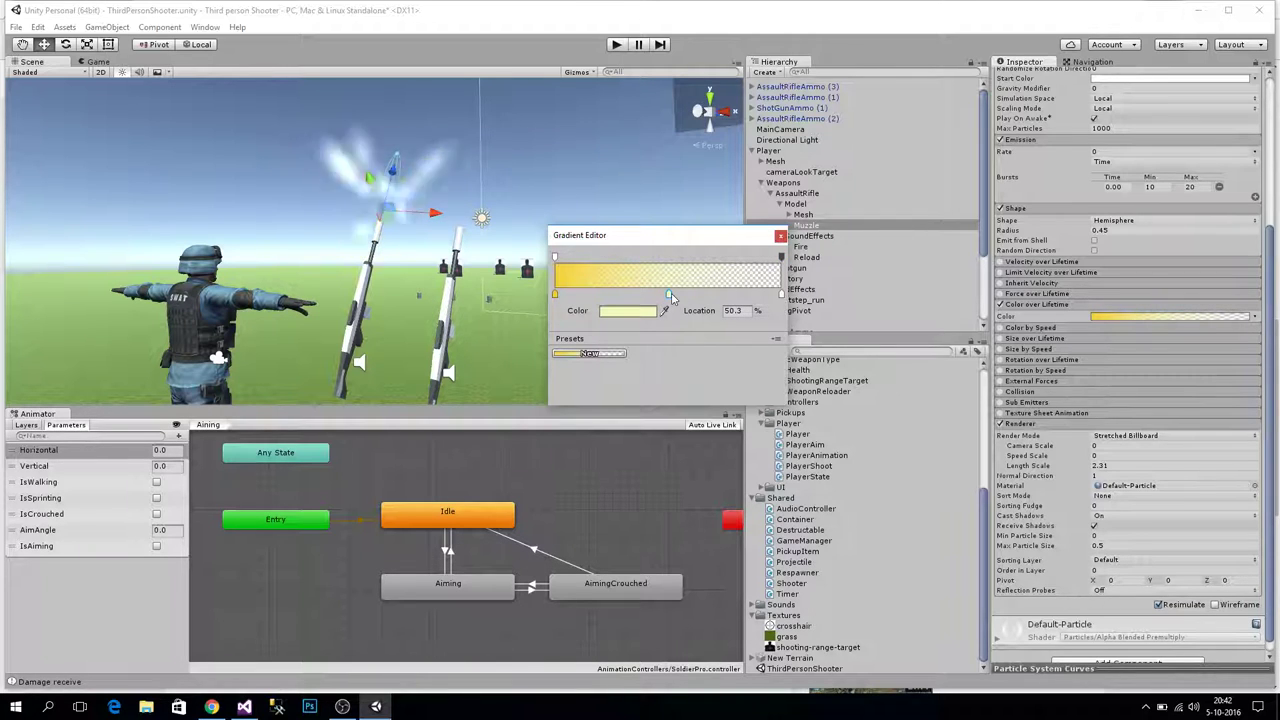
{"action": "left_click", "coordinate": [628, 311]}
{"action": "left_click_drag", "start_coordinate": [87, 79], "coordinate": [68, 66]}
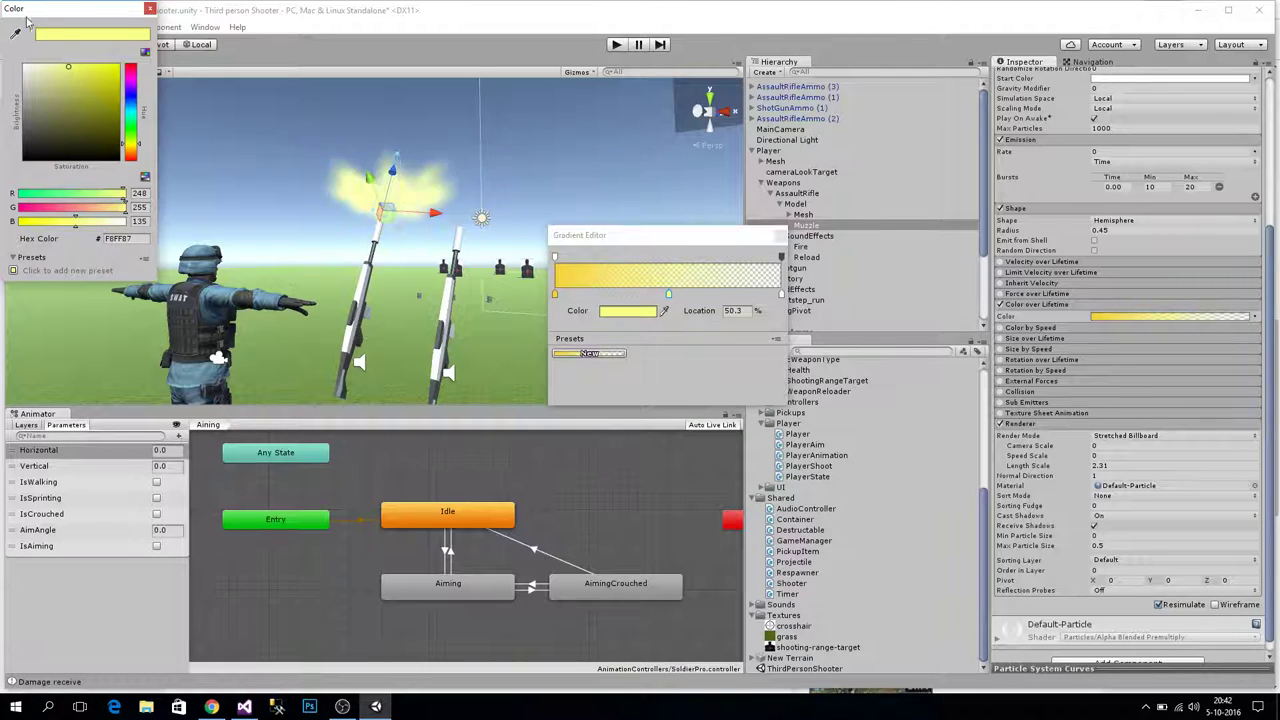
{"action": "left_click", "coordinate": [150, 8]}
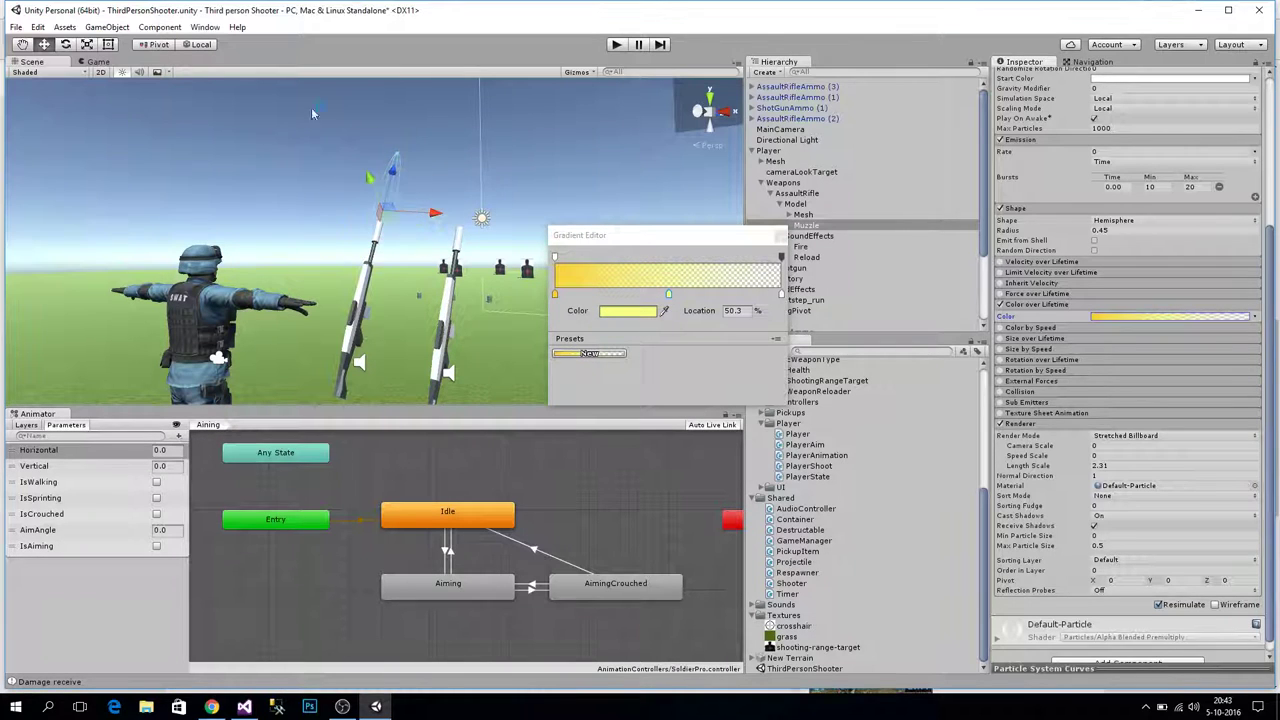
{"action": "left_click", "coordinate": [779, 236]}
{"action": "right_click_drag", "start_coordinate": [420, 305], "coordinate": [843, 303]}
{"action": "left_click_drag", "start_coordinate": [843, 303], "coordinate": [19, 255], "text": "alt"}
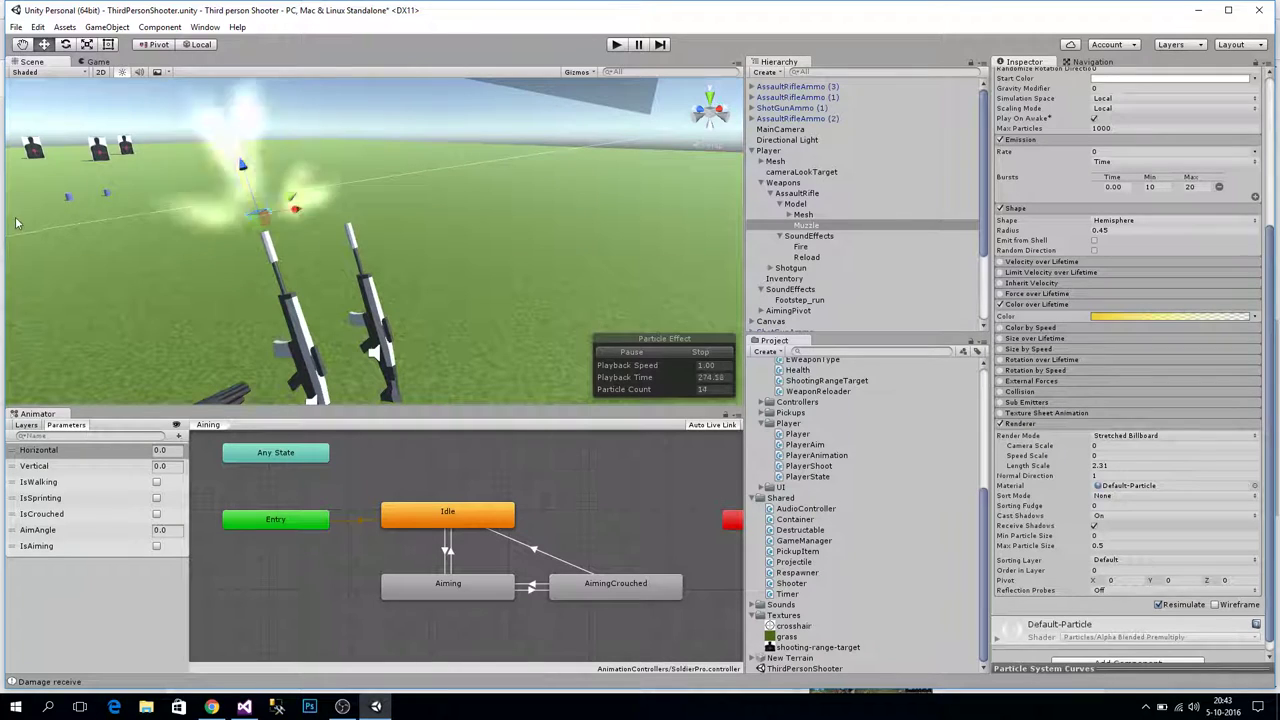
Turn off Play On Awake for the Muzzle particle system
{"action": "scroll", "coordinate": [1080, 265], "scroll_direction": "up", "scroll_amount": 2}
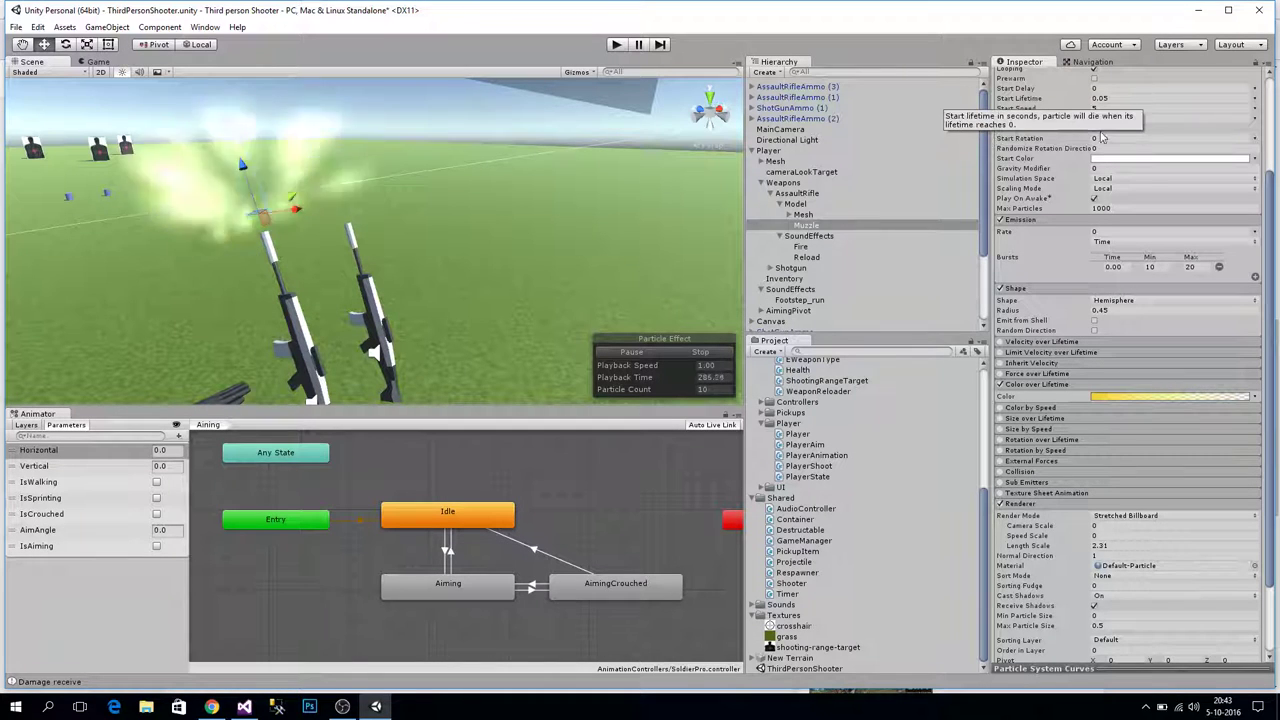
{"action": "scroll", "coordinate": [1124, 192], "scroll_direction": "up", "scroll_amount": 2}
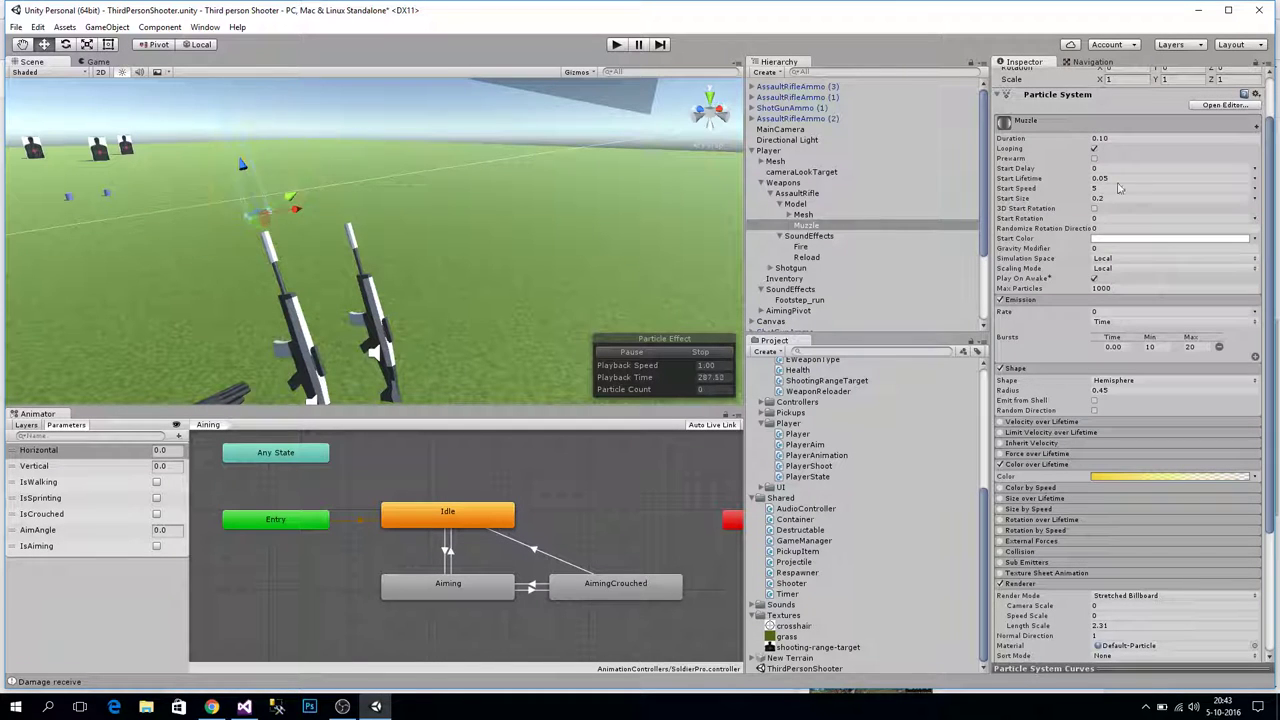
{"action": "left_click", "coordinate": [1094, 279]}
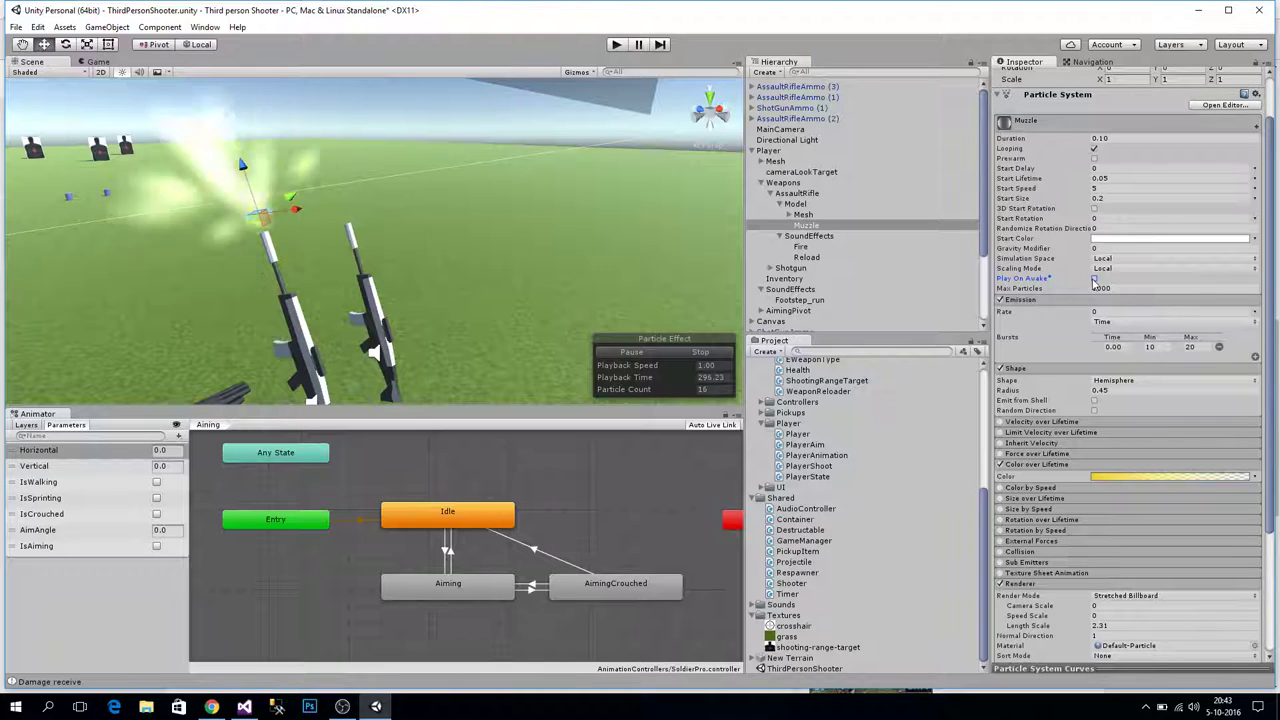
{"action": "left_click", "coordinate": [1094, 280]}
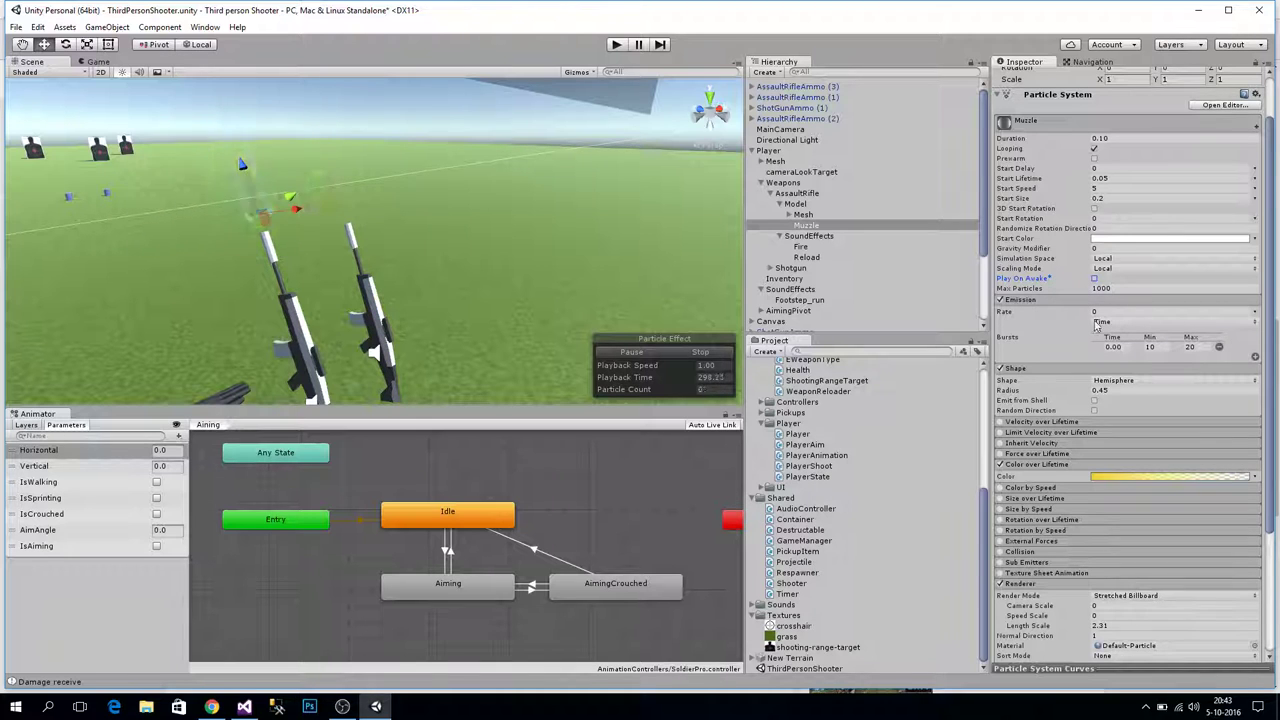
Reduce the radius of the Muzzle emitter's hemisphere shape to 0.27
{"action": "scroll", "coordinate": [1090, 395], "scroll_direction": "down", "scroll_amount": 2}
{"action": "left_click", "coordinate": [1008, 352]}
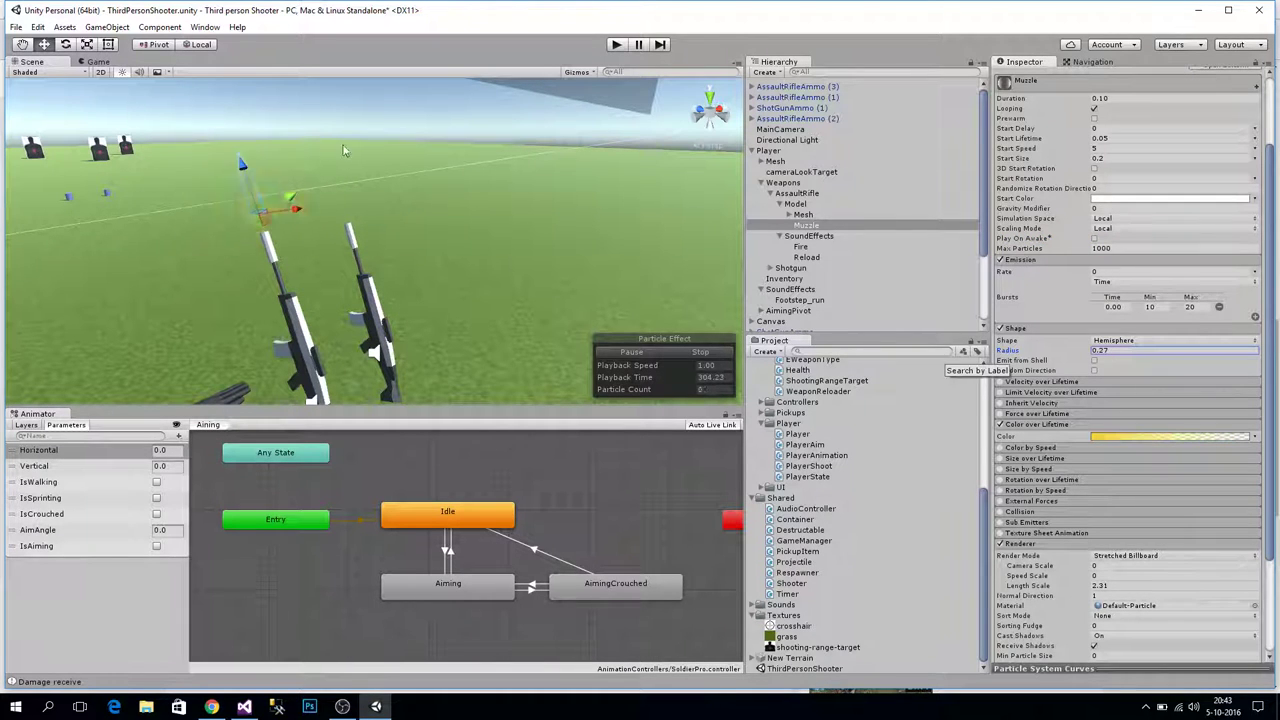
{"action": "left_click", "coordinate": [236, 145]}
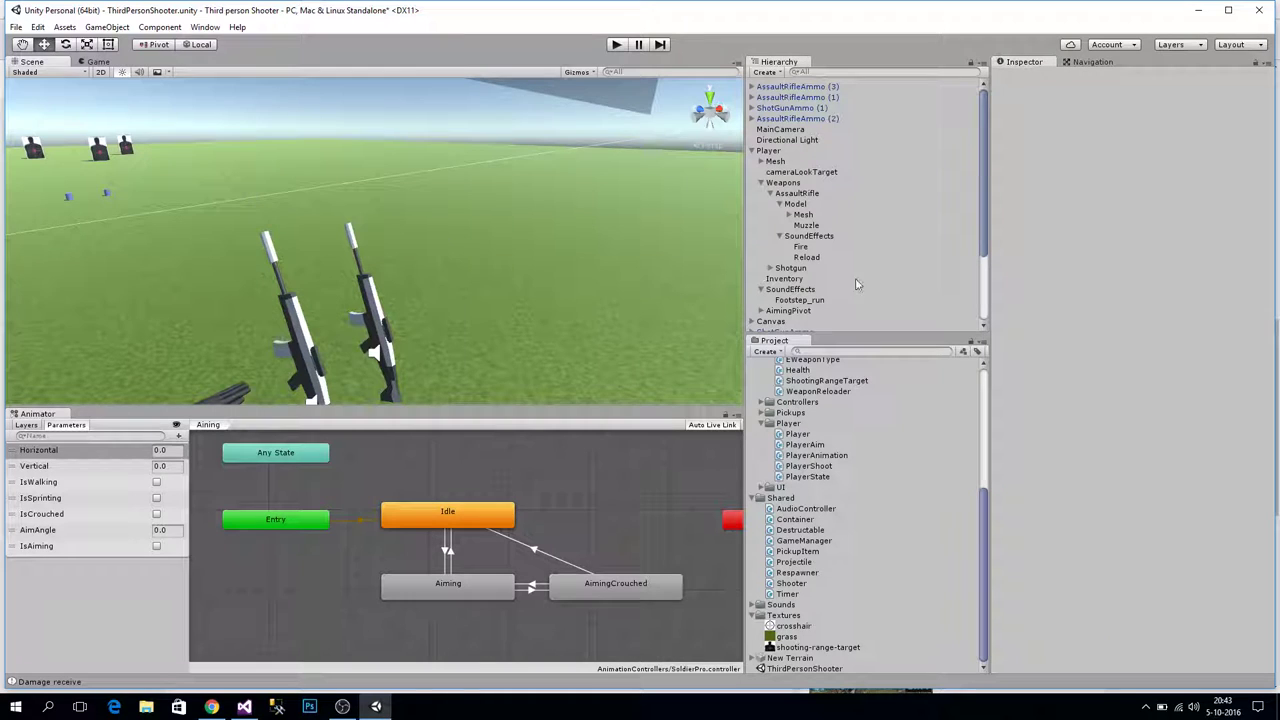
Move the Muzzle object back along the barrel to Z position 0.651 and set the particles' start size to 0.17
{"action": "left_click", "coordinate": [807, 225]}
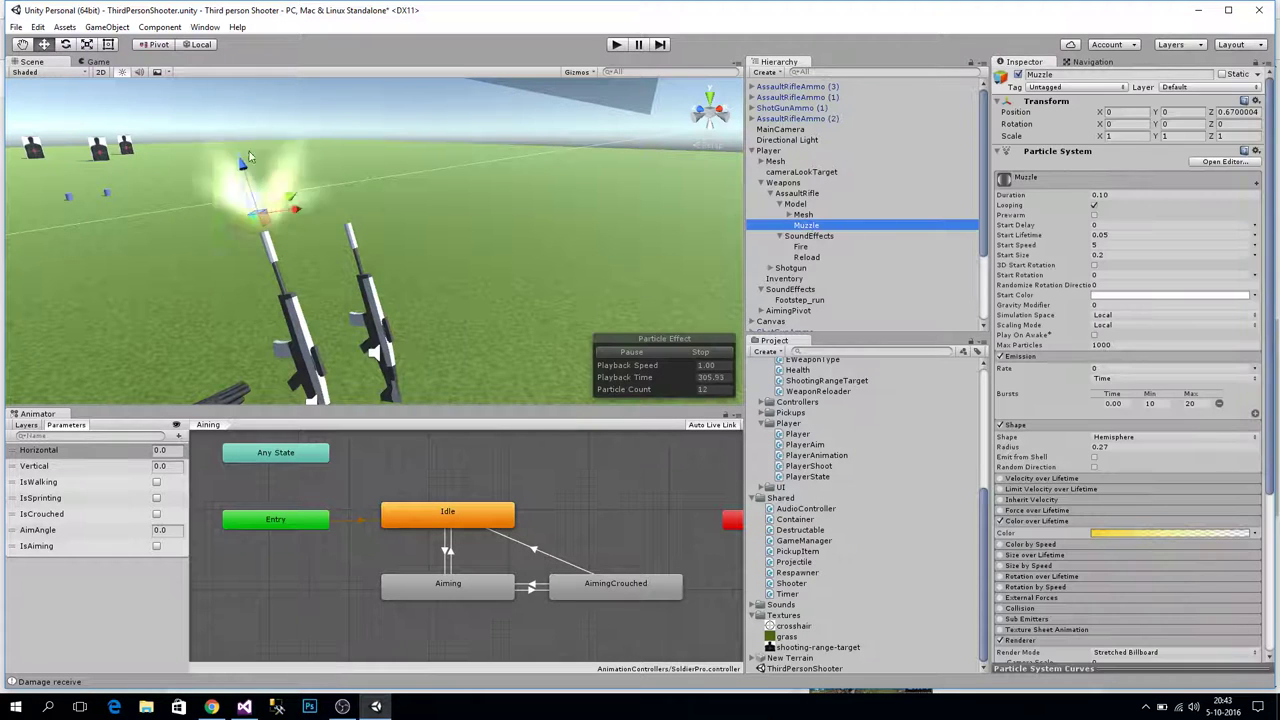
{"action": "mouse_move", "coordinate": [240, 152]}
{"action": "left_mouse_down"}
{"action": "mouse_move", "coordinate": [232, 128]}
{"action": "mouse_move", "coordinate": [247, 172]}
{"action": "mouse_move", "coordinate": [241, 163]}
{"action": "left_mouse_up"}
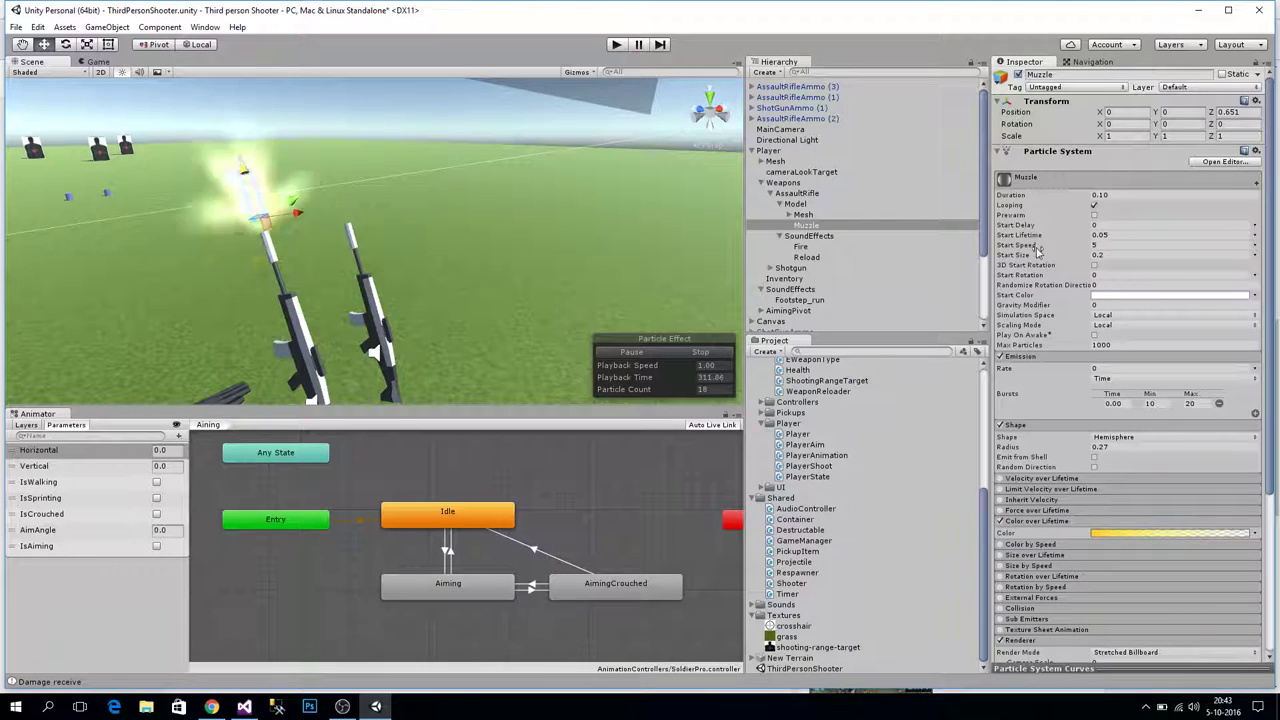
{"action": "left_click_drag", "start_coordinate": [1018, 256], "coordinate": [1024, 261]}
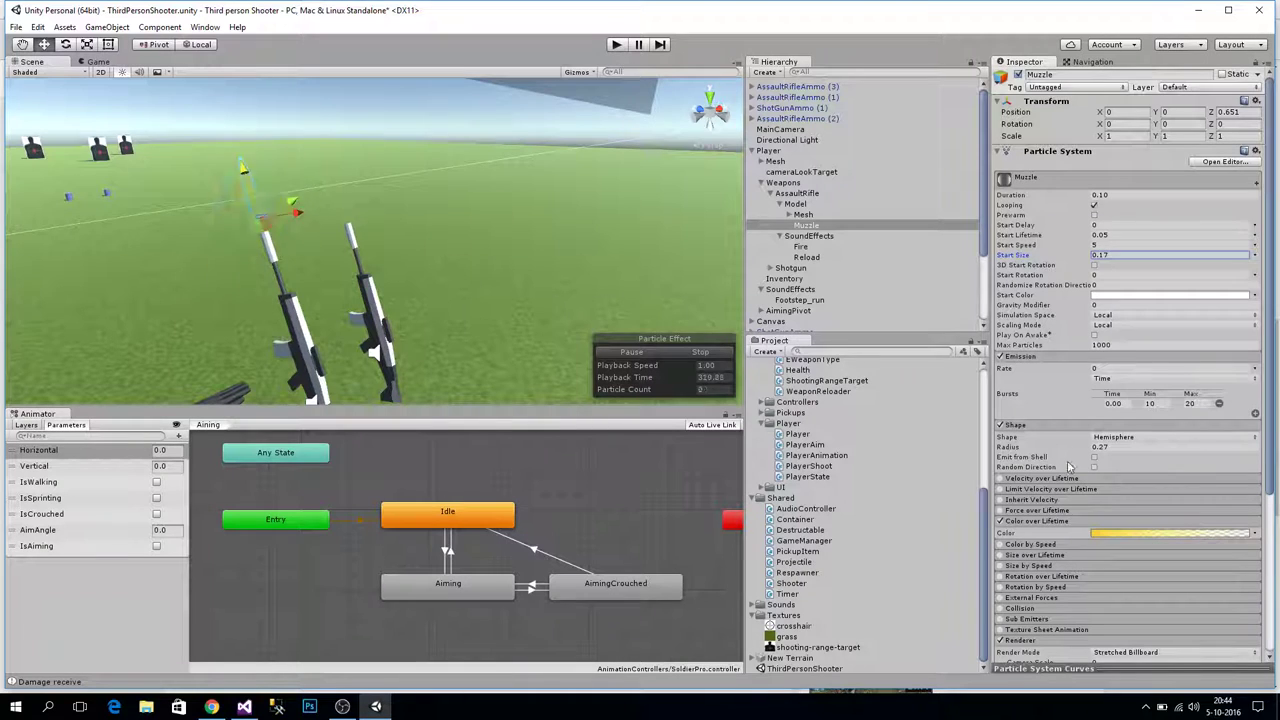
Reduce the emitter shape's radius to 0.19 and inspect the flash from behind the rifle
{"action": "left_click_drag", "start_coordinate": [1020, 450], "coordinate": [1013, 453]}
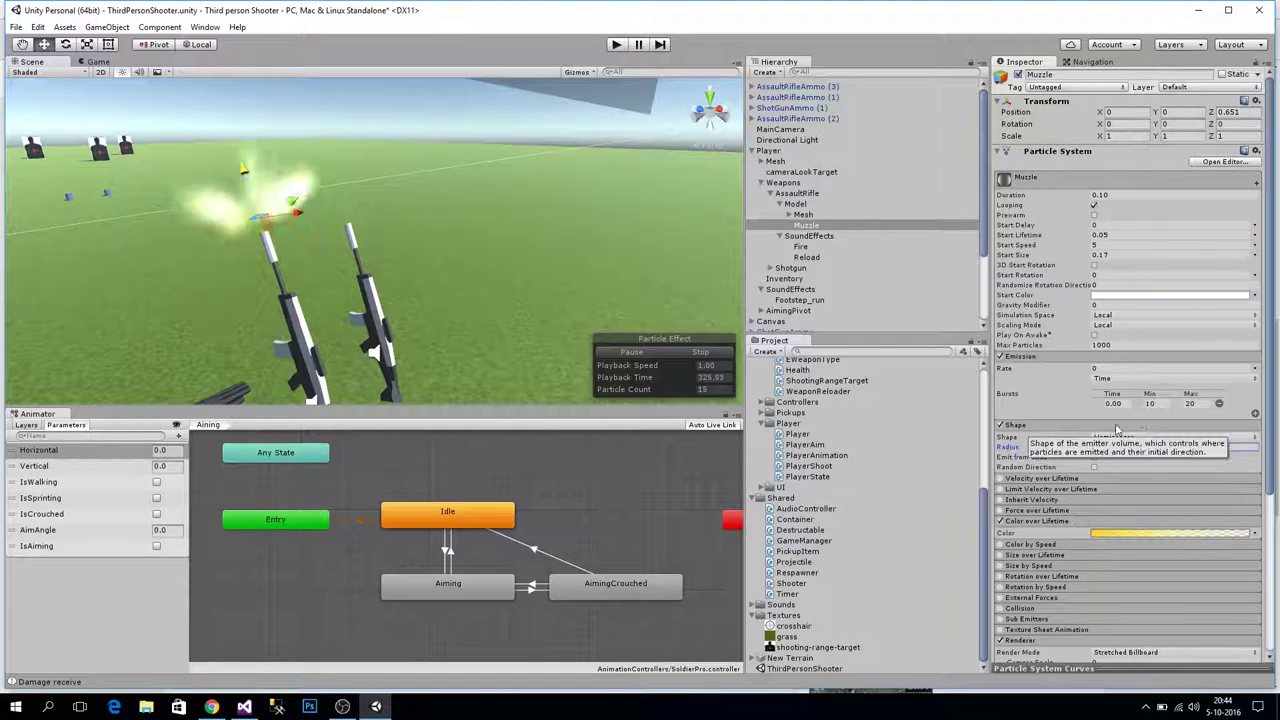
{"action": "middle_click_drag", "start_coordinate": [498, 251], "coordinate": [549, 271]}
{"action": "left_click_drag", "start_coordinate": [549, 271], "coordinate": [320, 234], "text": "alt"}
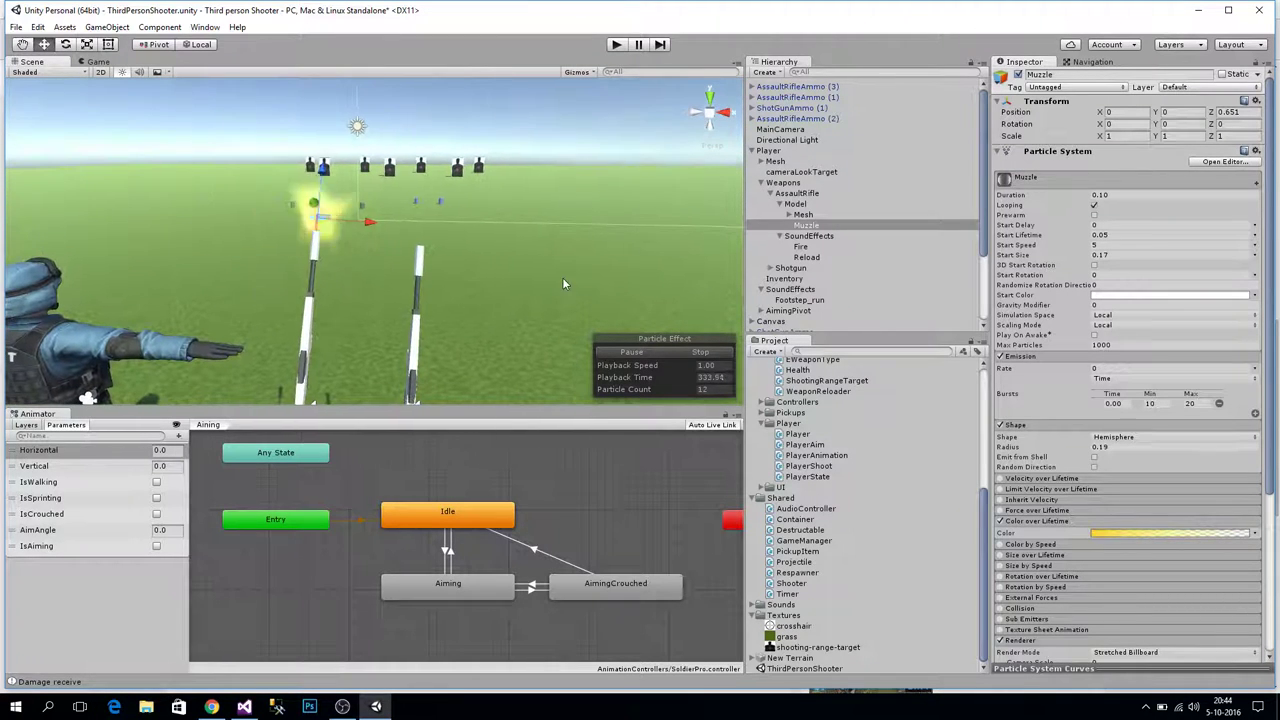
Lower the renderer's length scale to 1.59 and the emitter shape's radius to 0.11
{"action": "scroll", "coordinate": [1070, 533], "scroll_direction": "down", "scroll_amount": 4}
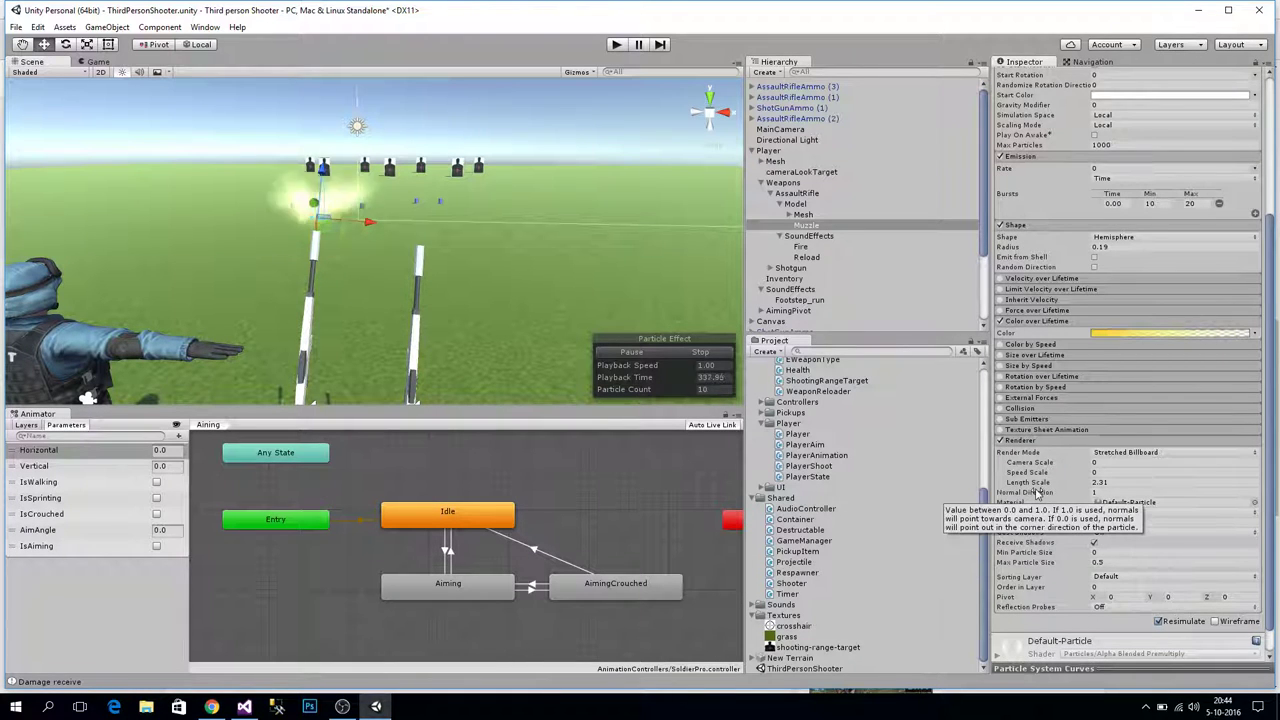
{"action": "scroll", "coordinate": [1005, 447], "scroll_direction": "down", "scroll_amount": 1}
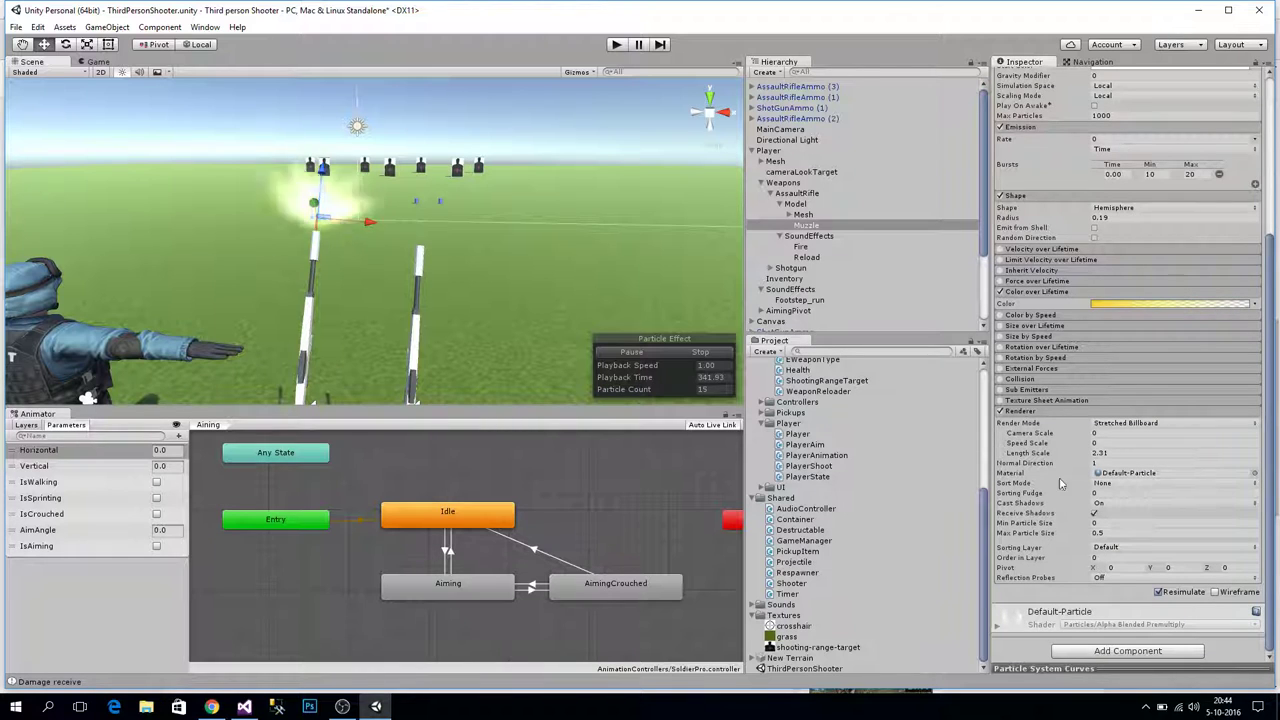
{"action": "left_click_drag", "start_coordinate": [1034, 455], "coordinate": [1021, 457]}
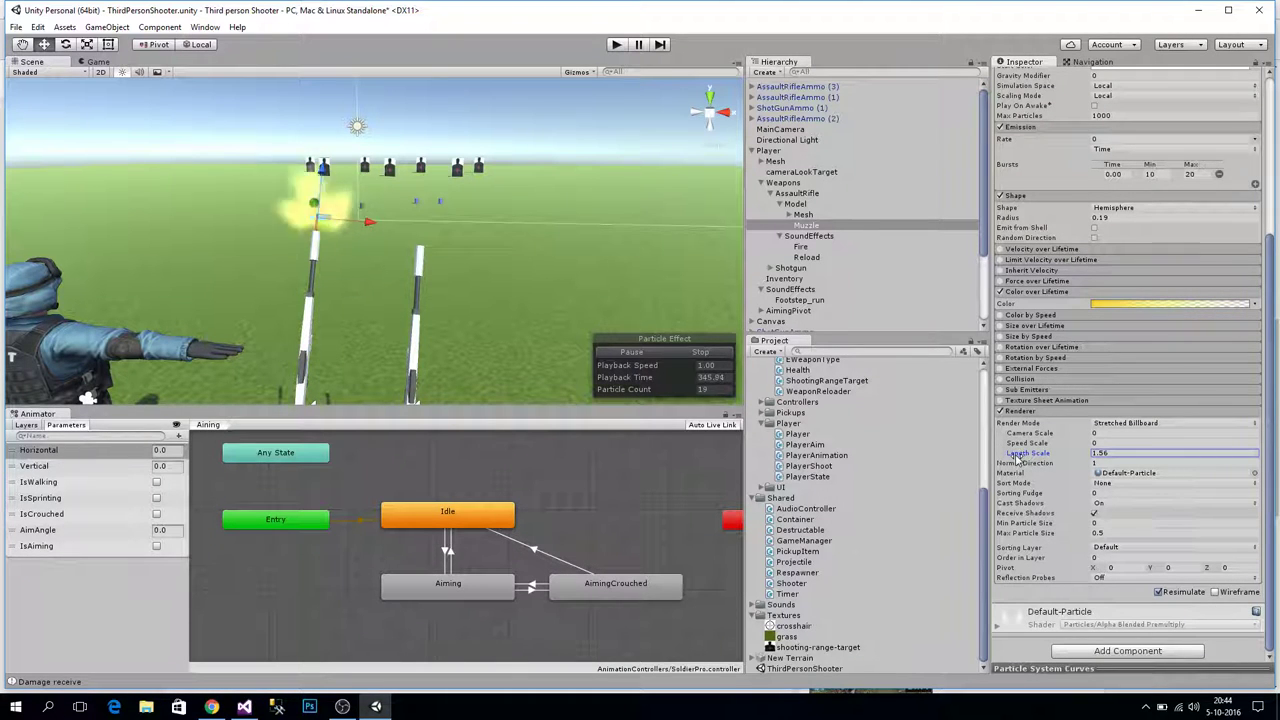
{"action": "scroll", "coordinate": [1020, 458], "scroll_direction": "up", "scroll_amount": 6}
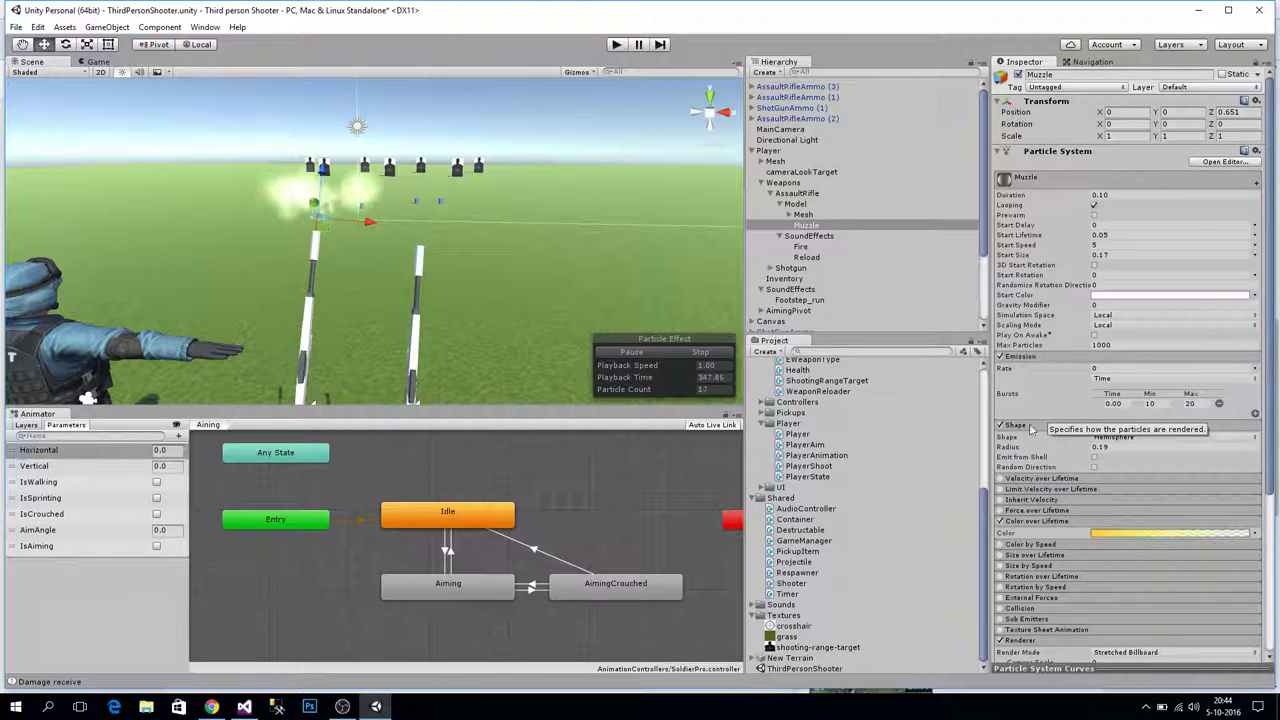
{"action": "left_click_drag", "start_coordinate": [1014, 450], "coordinate": [1012, 452]}
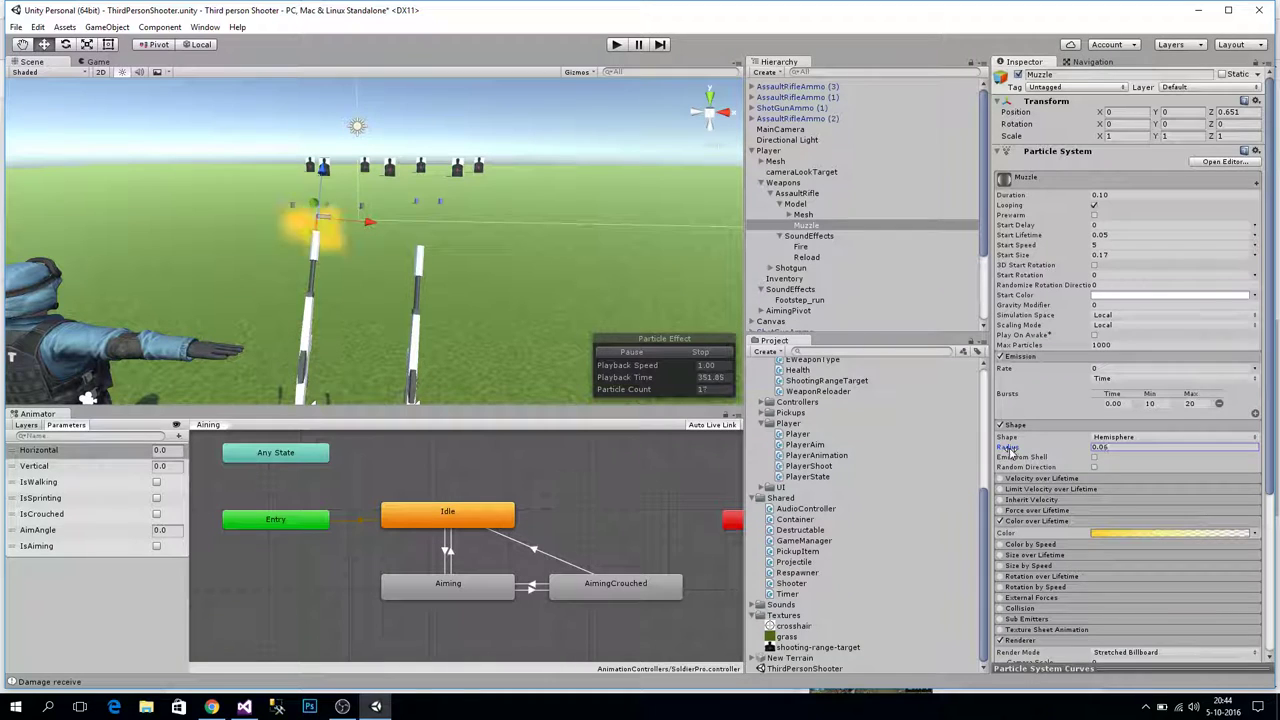
Raise the renderer's length scale to 2.38 and the emitter shape's radius to 0.15
{"action": "scroll", "coordinate": [1010, 450], "scroll_direction": "down", "scroll_amount": 3}
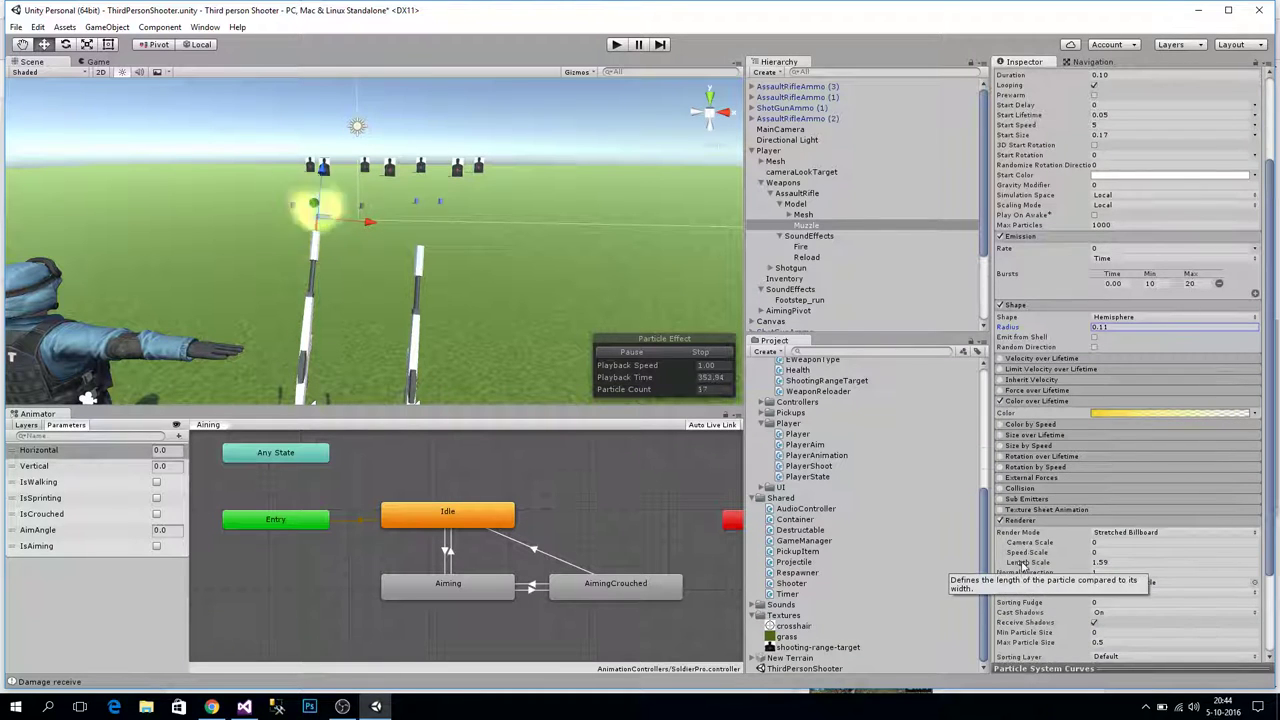
{"action": "left_click_drag", "start_coordinate": [1027, 564], "coordinate": [1040, 566]}
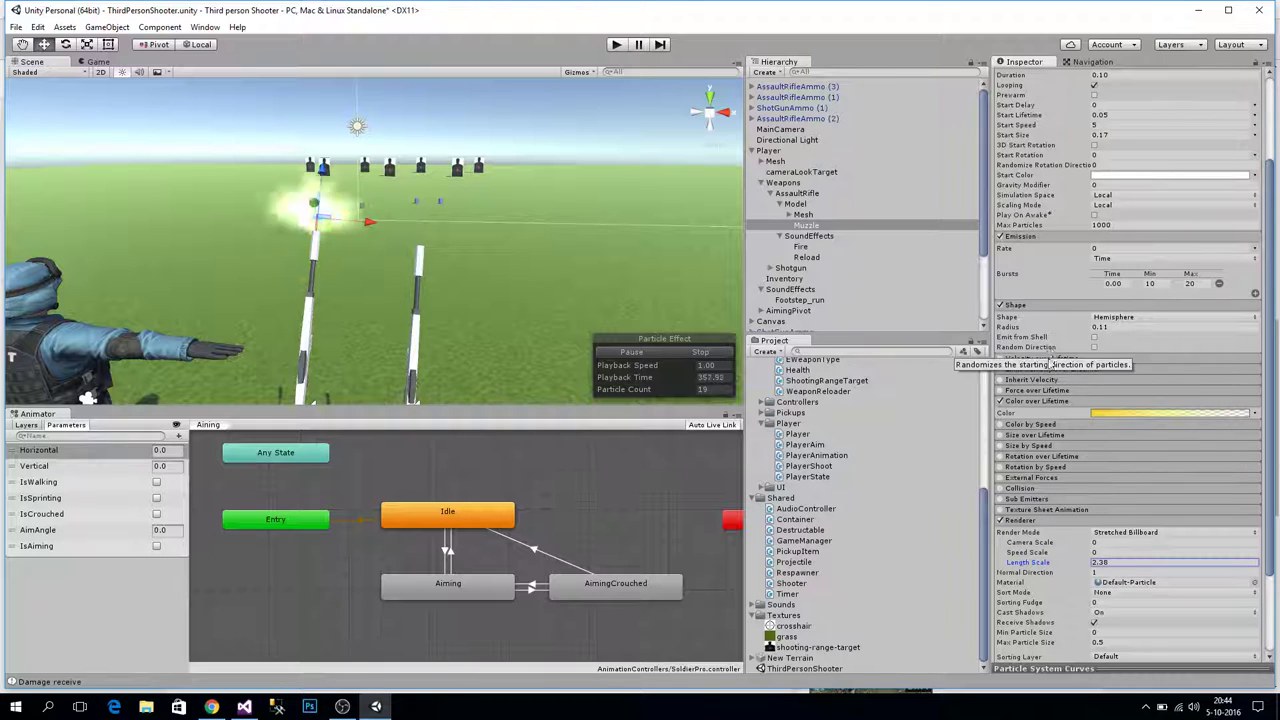
{"action": "left_click", "coordinate": [1010, 328]}
{"action": "left_click_drag", "start_coordinate": [1010, 328], "coordinate": [1015, 330]}
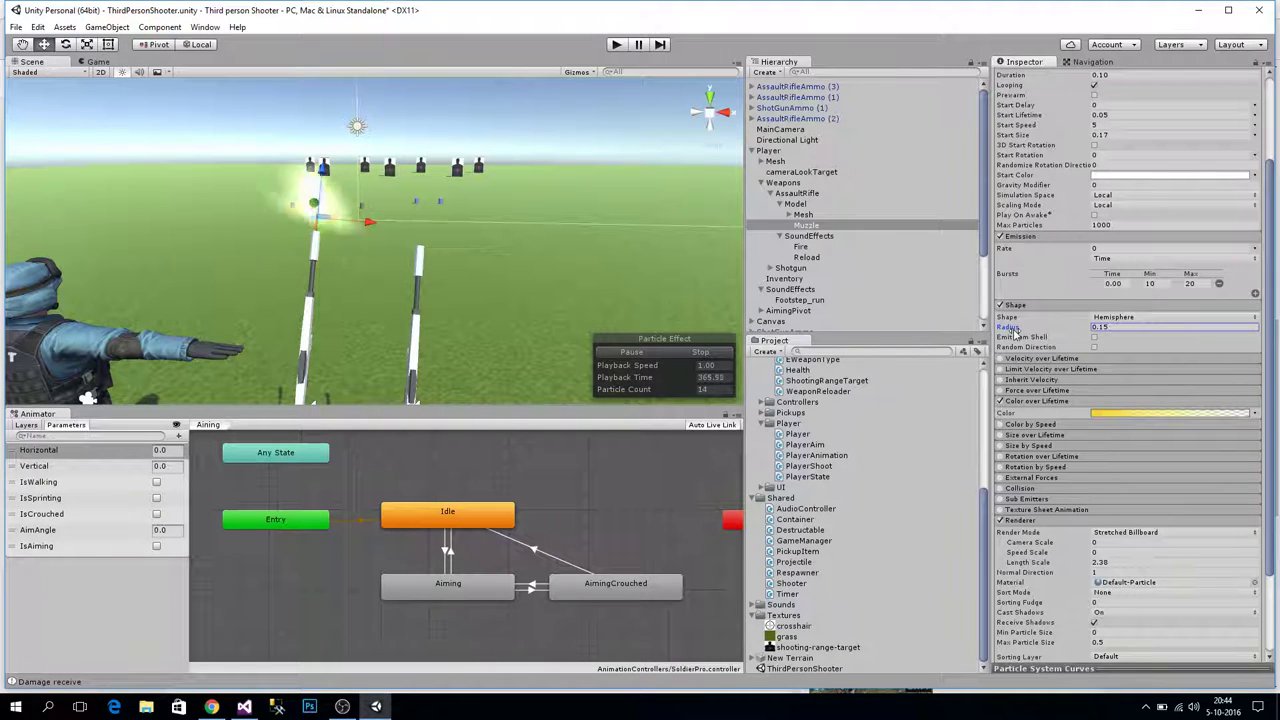
Set the emission burst at time 0.00 to a minimum of 5 and a maximum of 15 particles
{"action": "left_click", "coordinate": [1182, 285]}
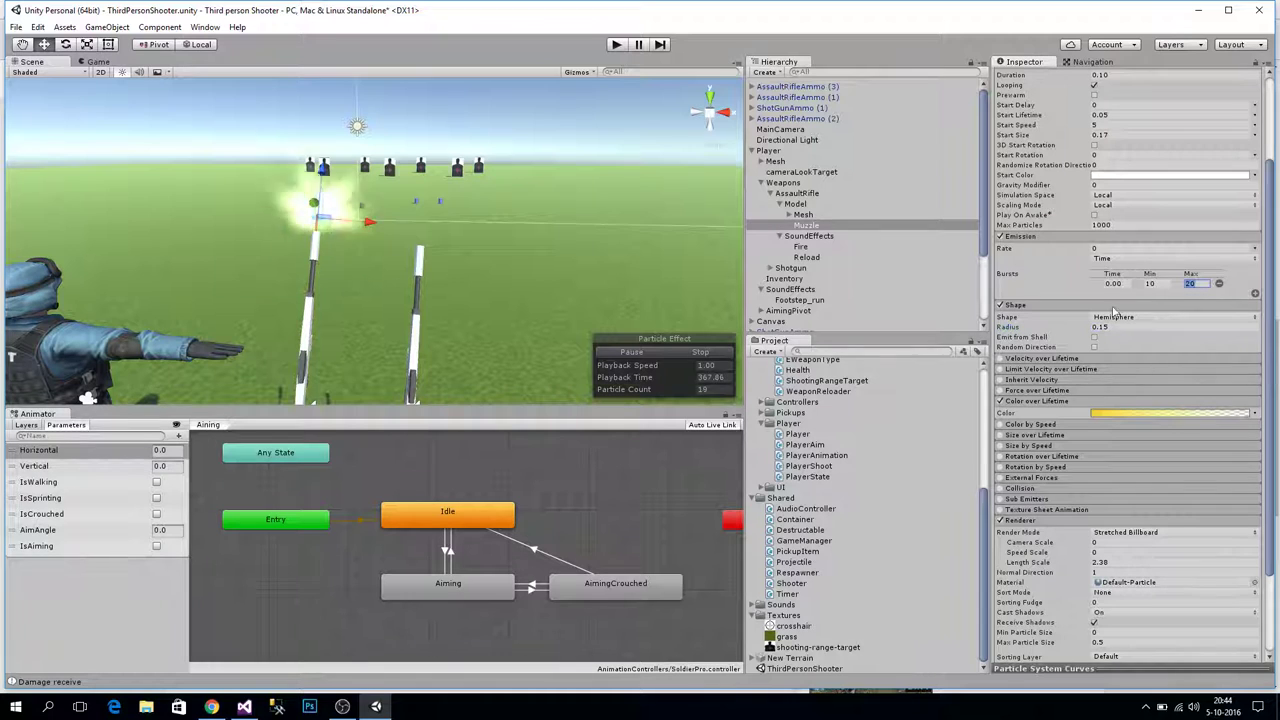
{"action": "key", "text": "shift+Tab"}
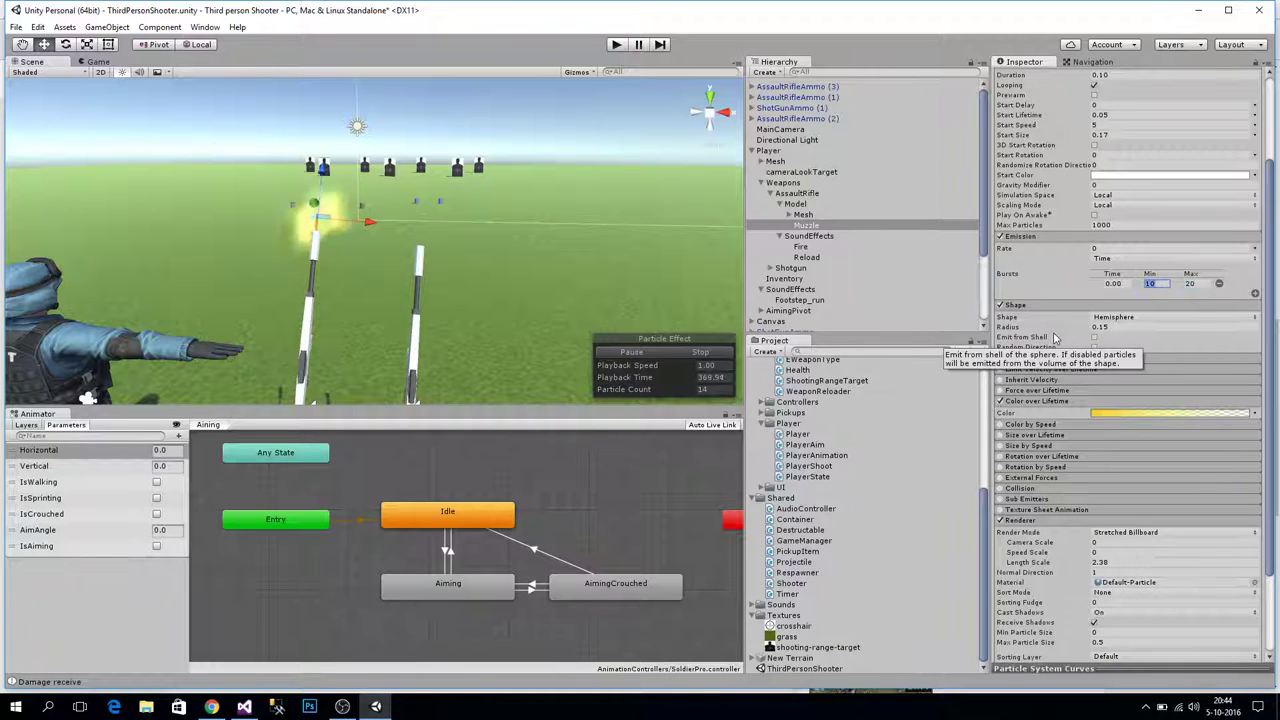
{"action": "type", "text": "5"}
{"action": "key", "text": "Tab"}
{"action": "type", "text": "15"}
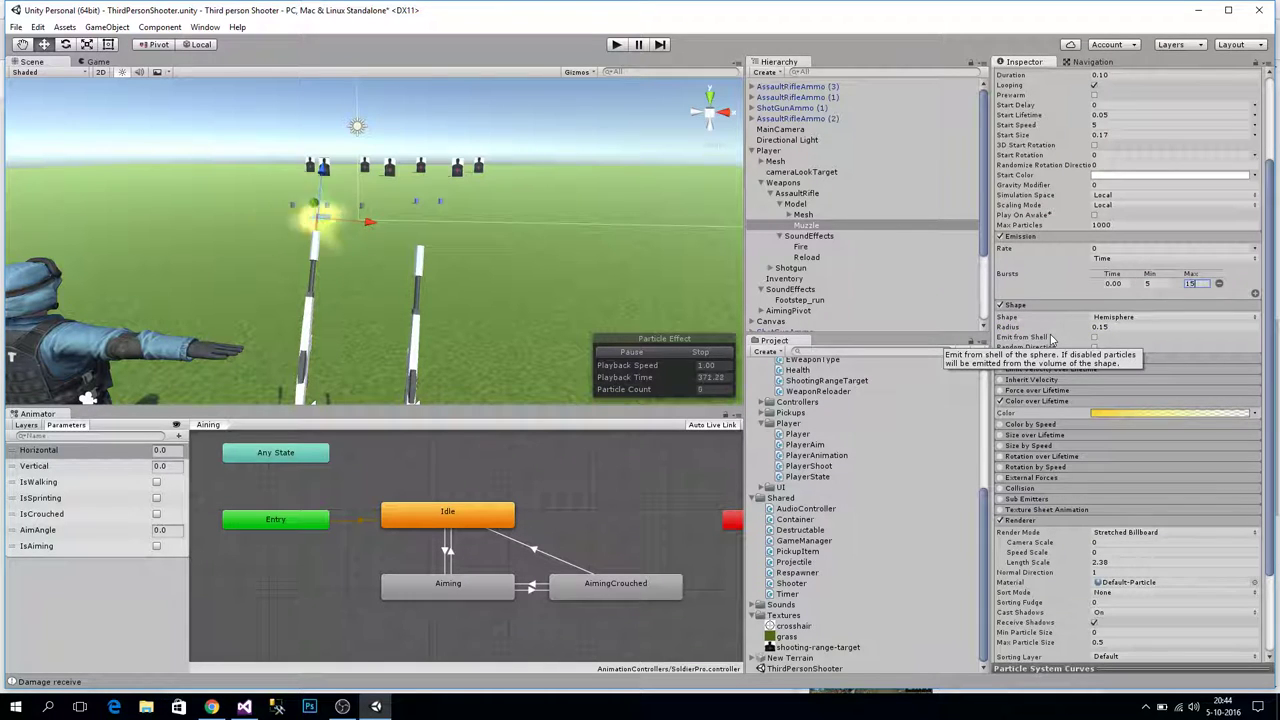
{"action": "key", "text": "Tab"}
Check the flash beside the player model and turn off Looping for the Muzzle particle system
{"action": "right_click_drag", "start_coordinate": [668, 284], "coordinate": [297, 327]}
{"action": "left_click_drag", "start_coordinate": [297, 326], "coordinate": [340, 310], "text": "alt"}
{"action": "scroll", "coordinate": [1027, 502], "scroll_direction": "down", "scroll_amount": 3}
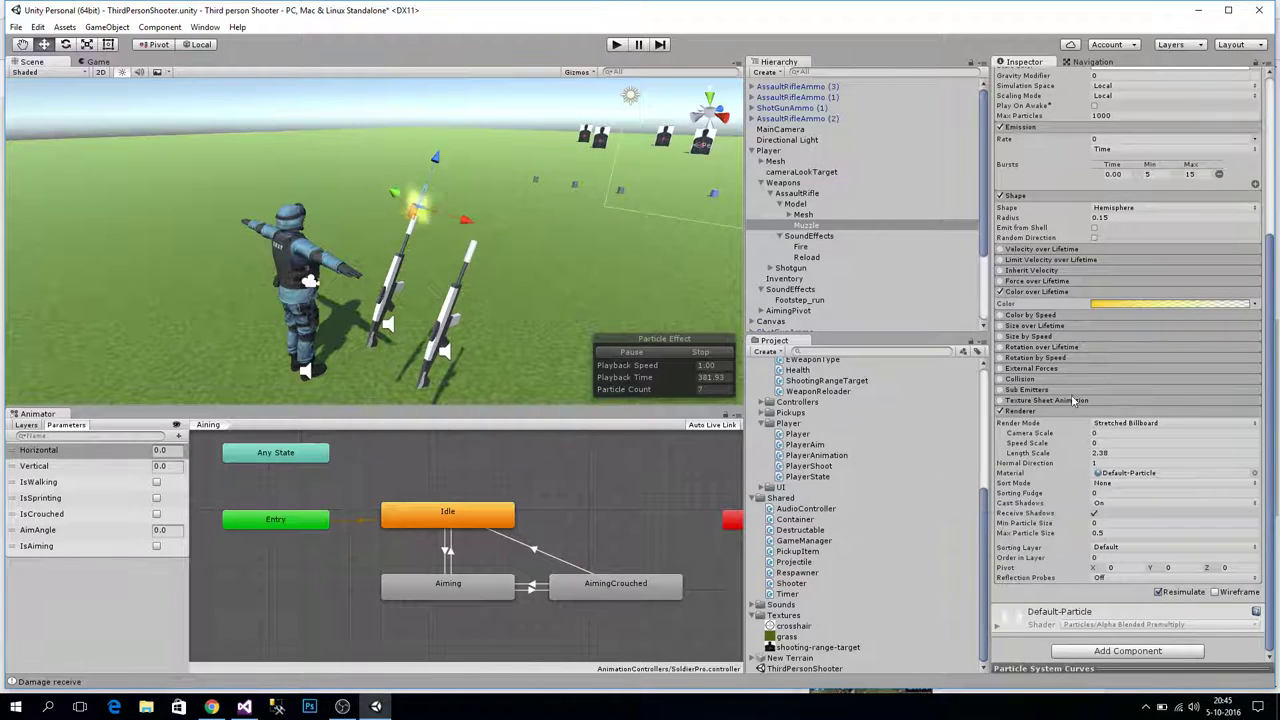
{"action": "scroll", "coordinate": [1040, 410], "scroll_direction": "up", "scroll_amount": 6}
{"action": "scroll", "coordinate": [1040, 400], "scroll_direction": "down", "scroll_amount": 4}
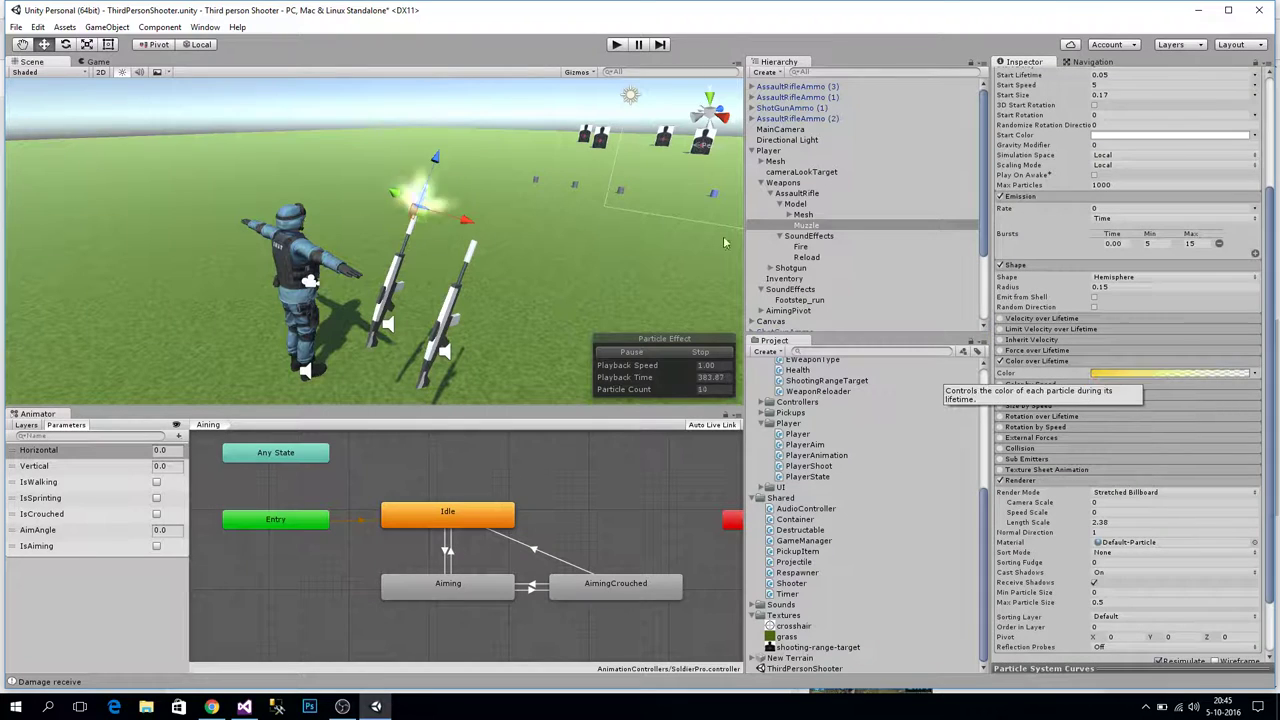
{"action": "scroll", "coordinate": [1040, 217], "scroll_direction": "up", "scroll_amount": 4}
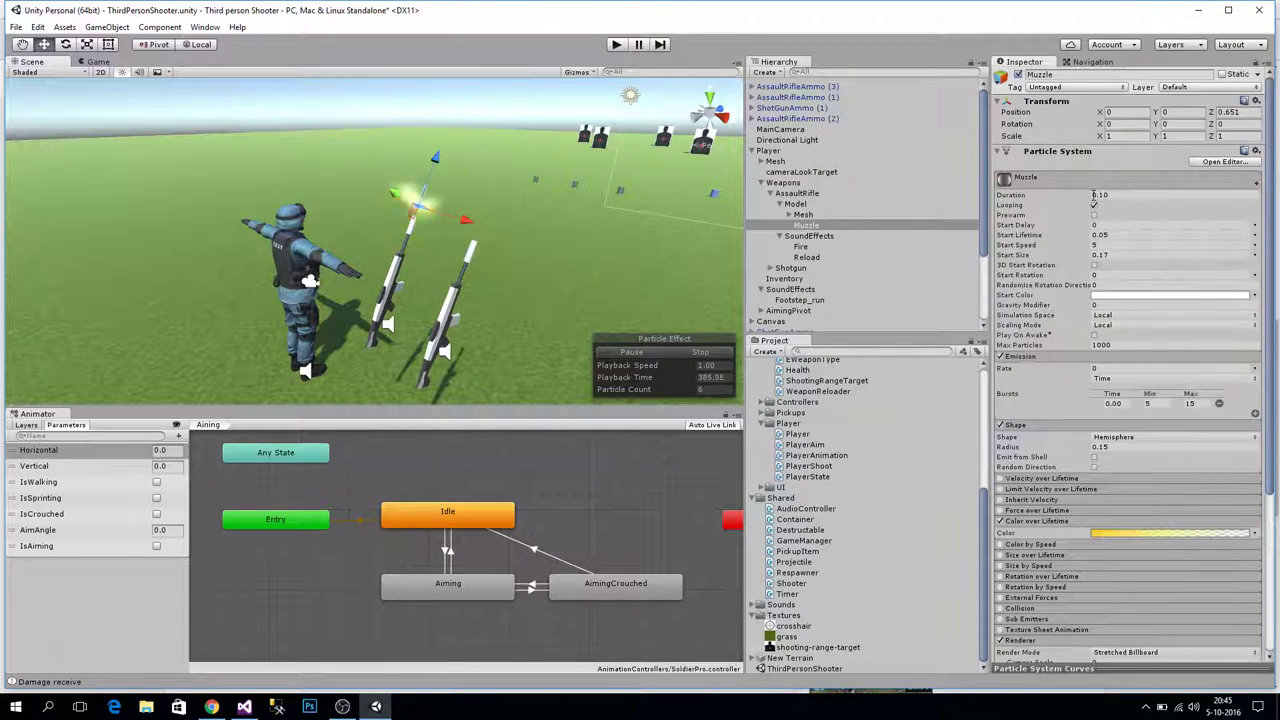
{"action": "left_click", "coordinate": [1094, 205]}
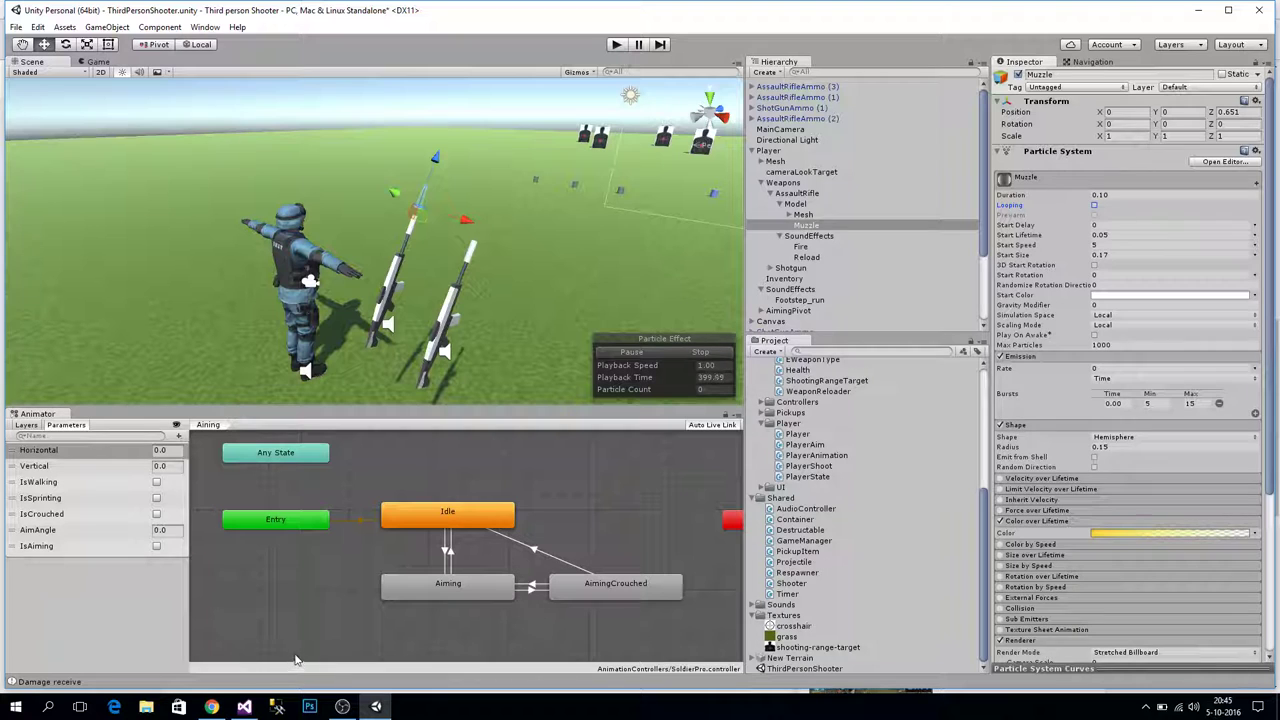
{"action": "left_click", "coordinate": [244, 706]}
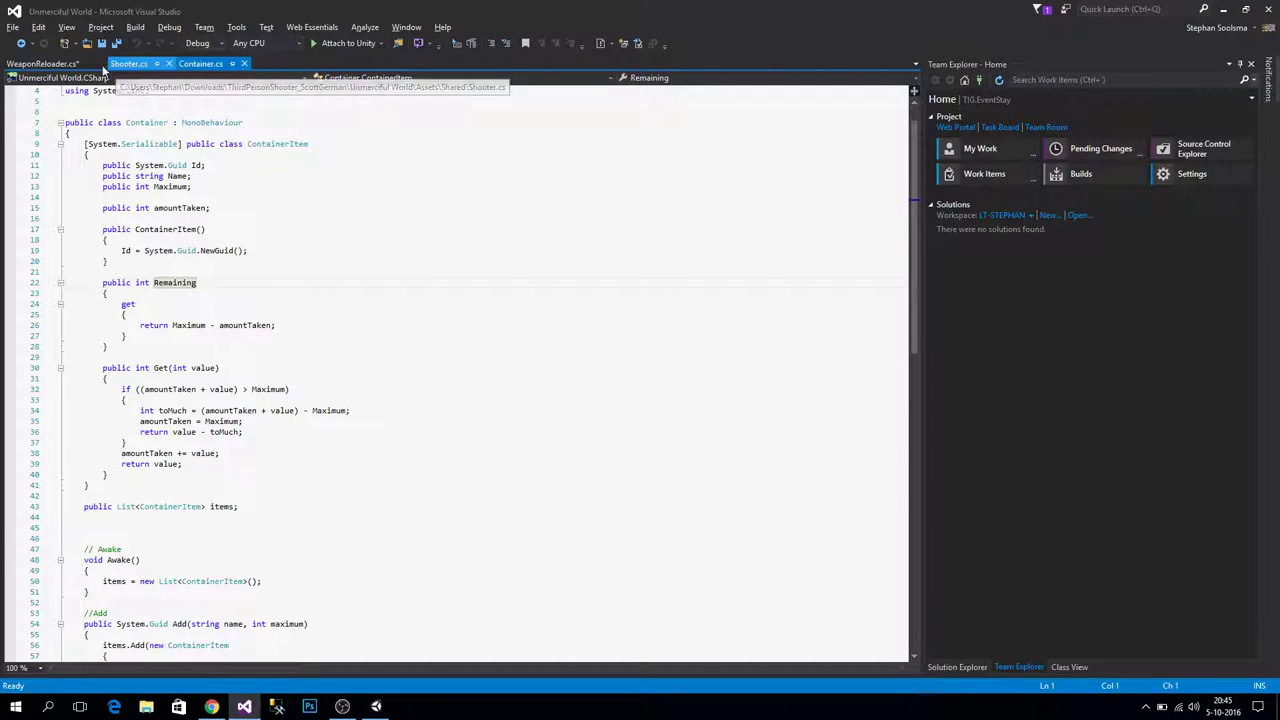
{"action": "left_click", "coordinate": [128, 63]}
{"action": "left_click", "coordinate": [217, 230]}
{"action": "scroll", "coordinate": [195, 255], "scroll_direction": "down", "scroll_amount": 3}
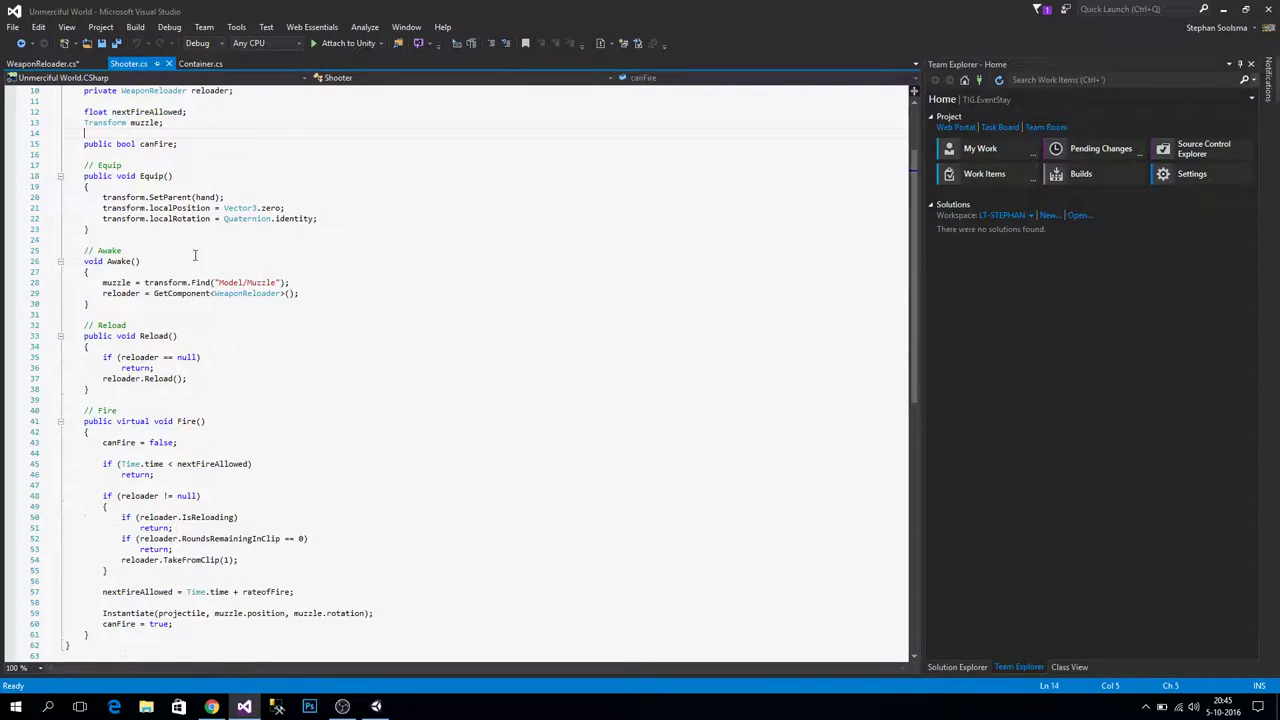
{"action": "left_click", "coordinate": [194, 64]}
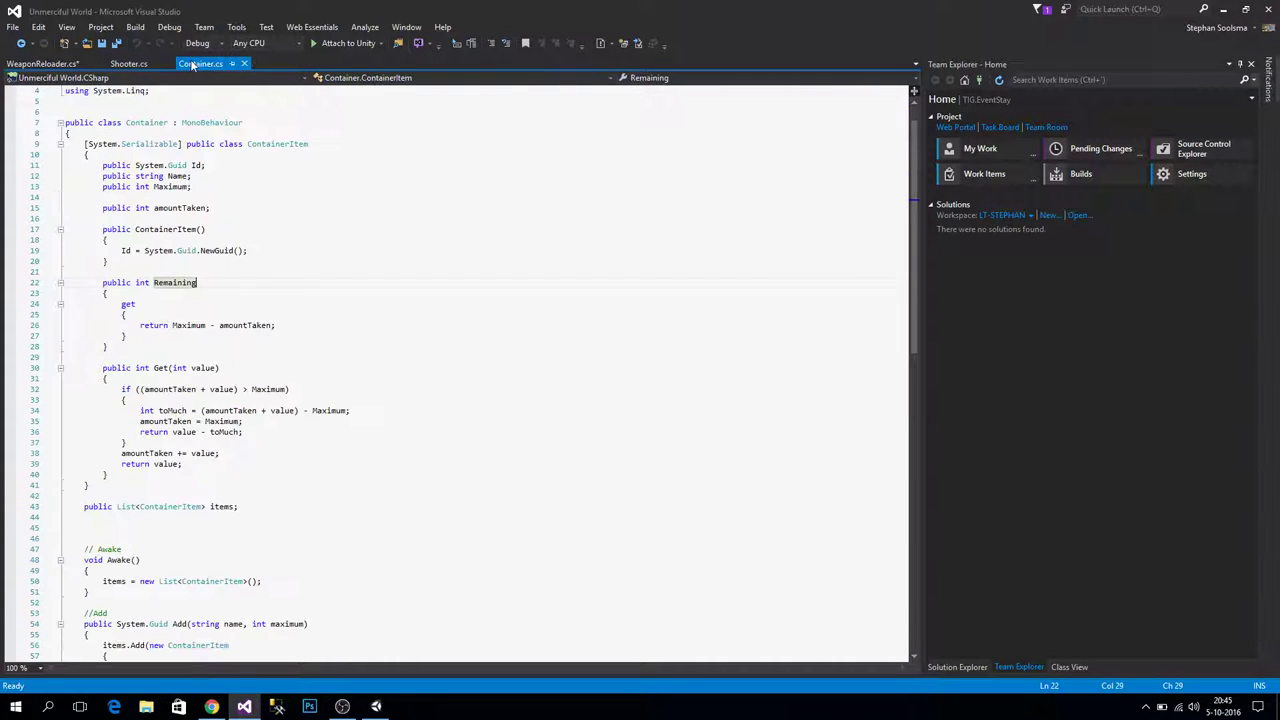
{"action": "left_click", "coordinate": [1263, 11]}
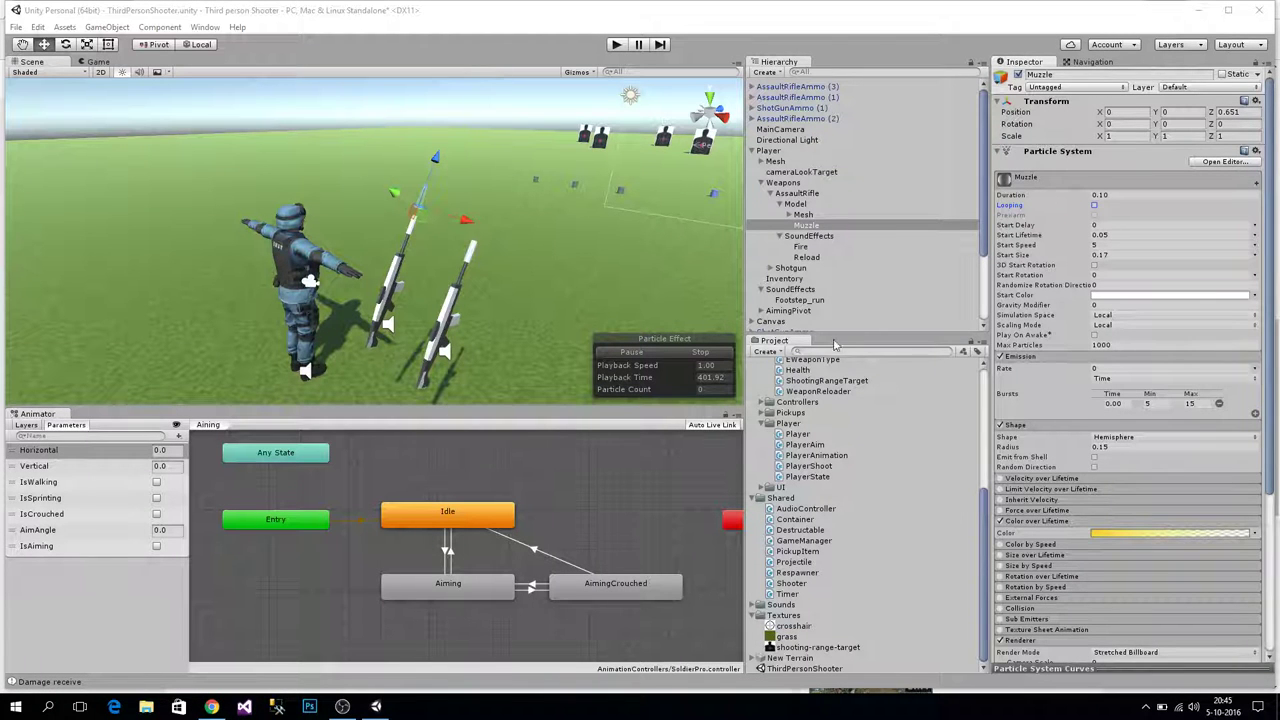
Search the project assets for "shooter" and open the Shooter script in Visual Studio
{"action": "type", "text": "shooter"}
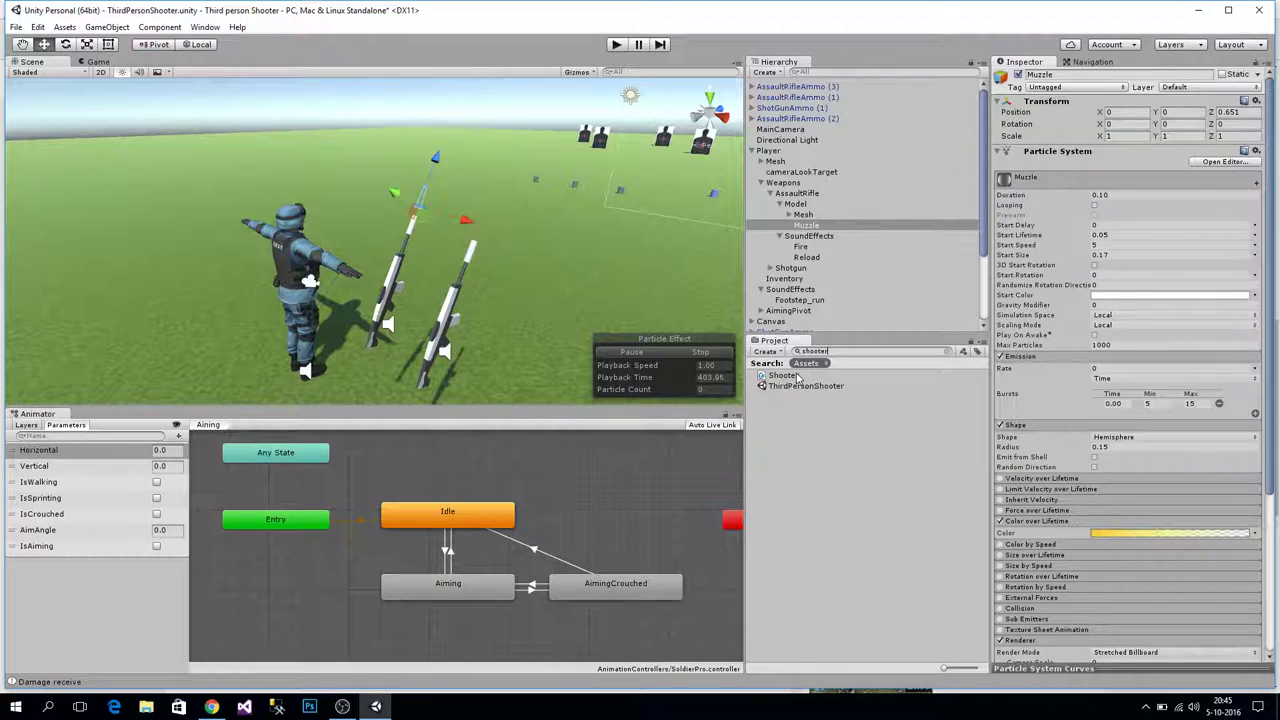
{"action": "double_click", "coordinate": [784, 376]}
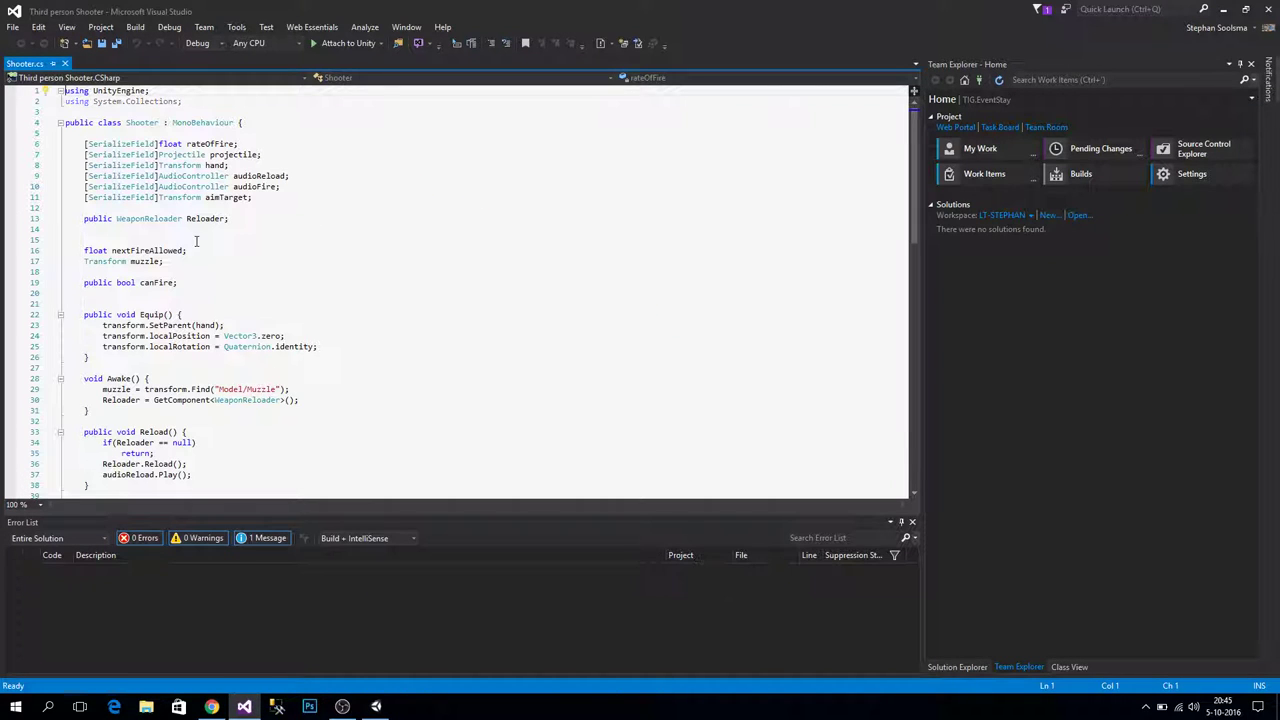
Declare a private ParticleSystem field named muzzleFireParticleSystem below the Reloader field in the Shooter class
{"action": "left_click", "coordinate": [260, 219]}
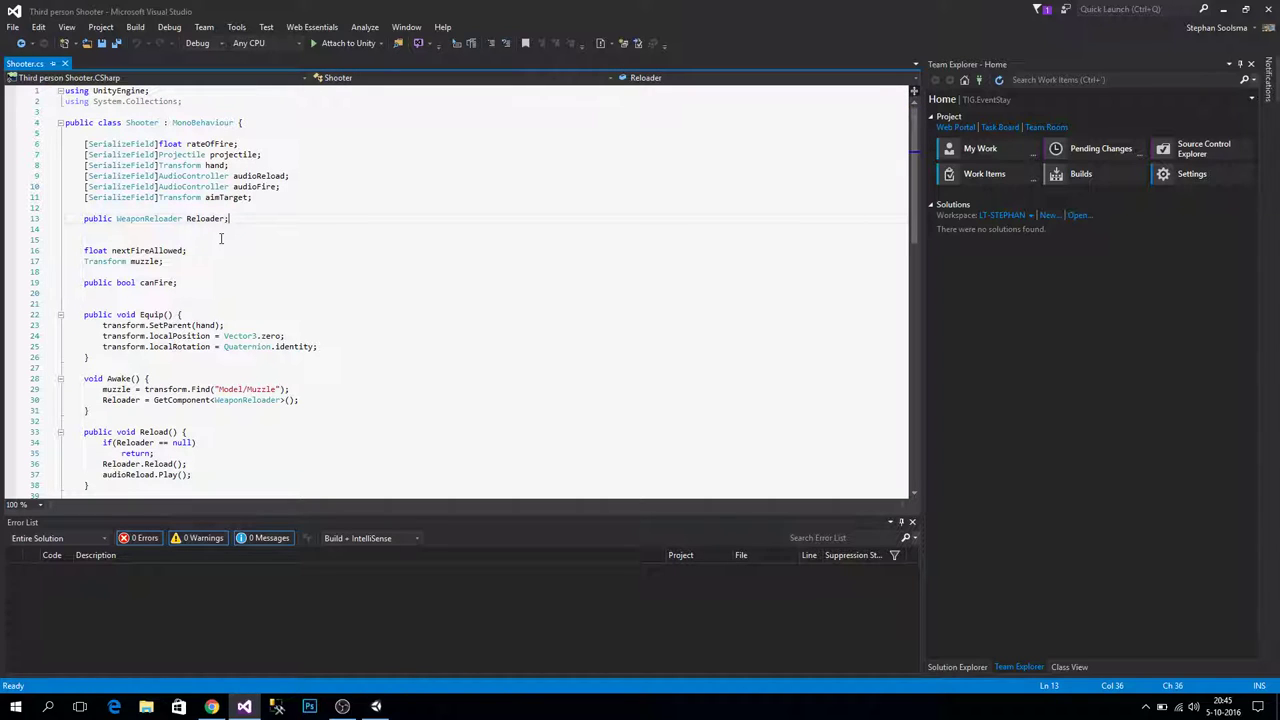
{"action": "key", "text": "Return"}
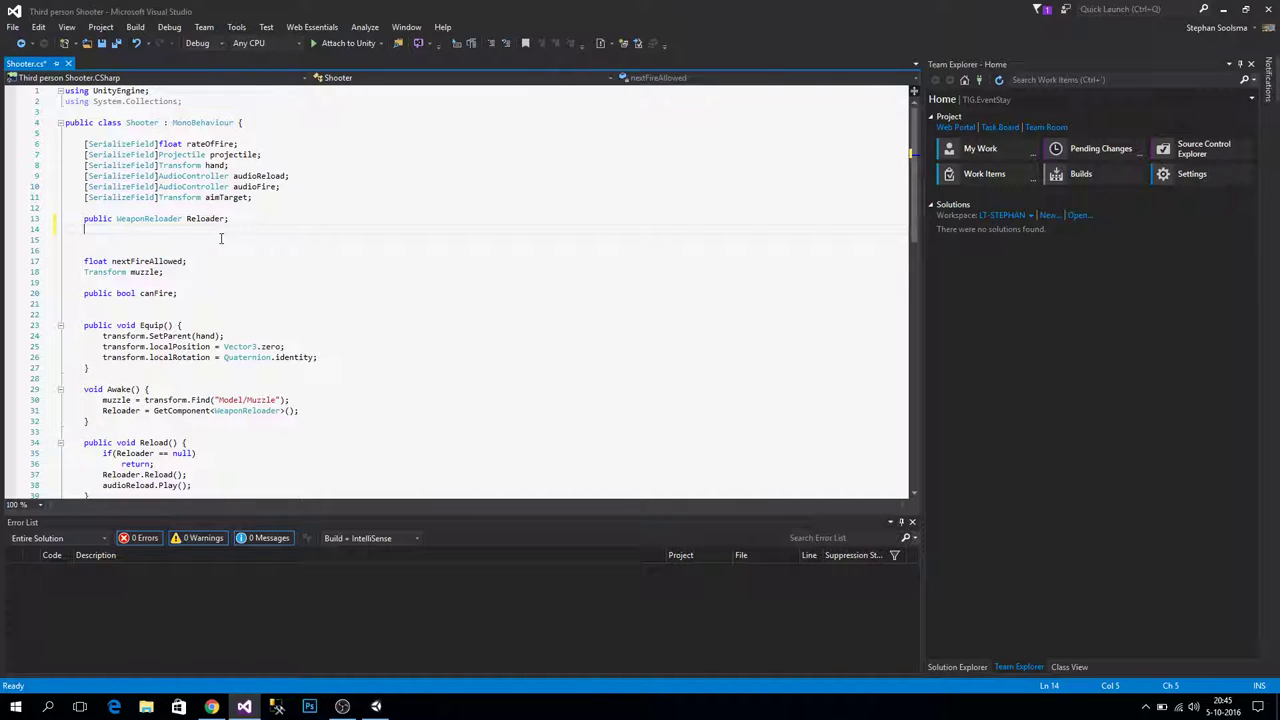
{"action": "type", "text": "ivate"}
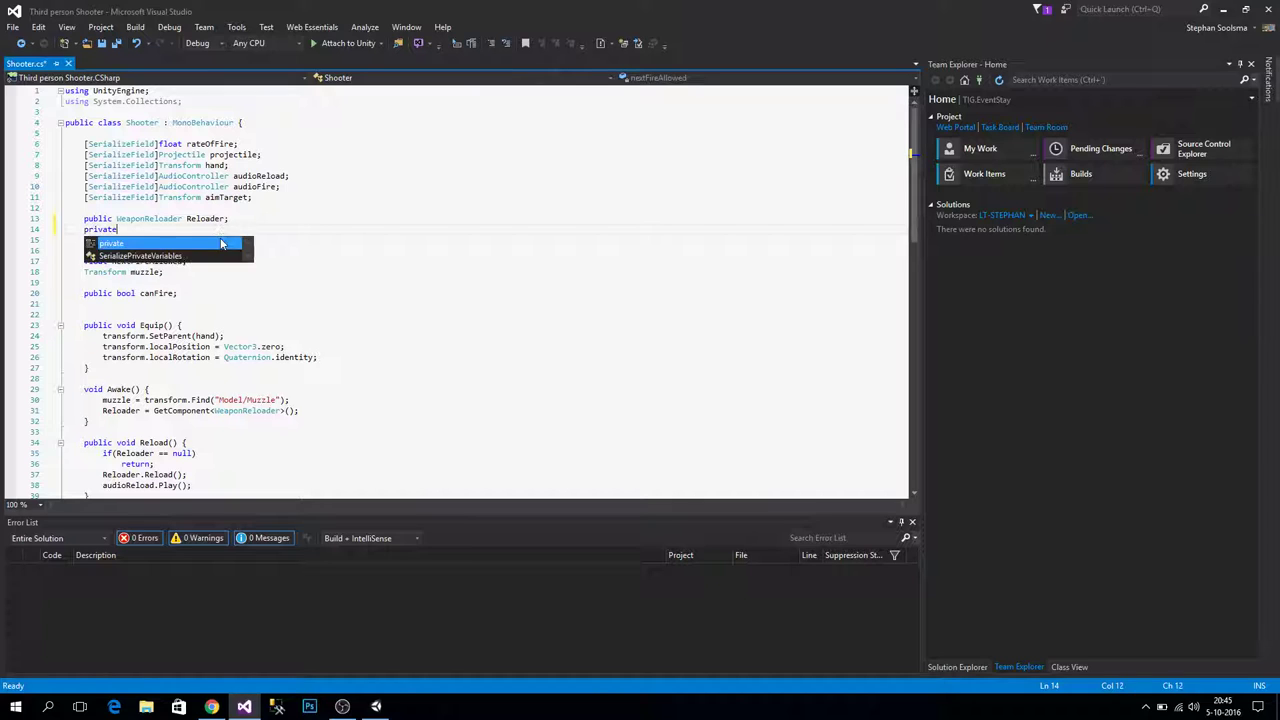
{"action": "type", "text": " ParticleSystem "}
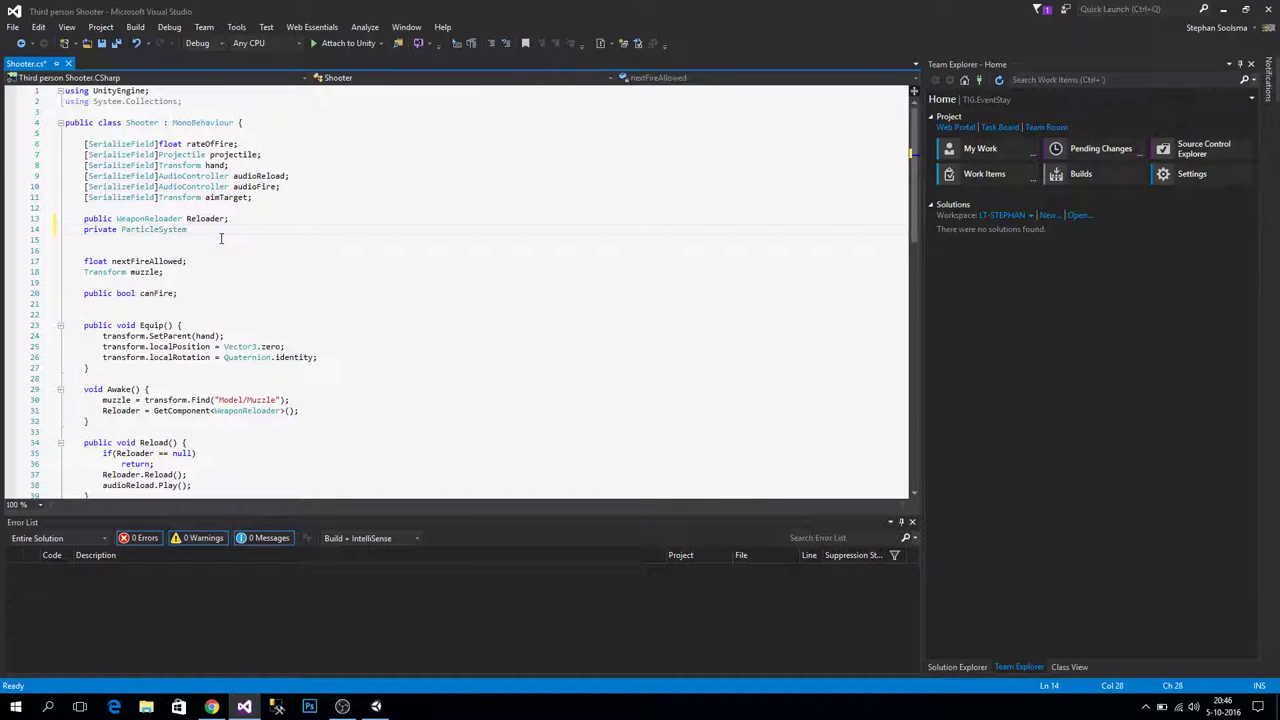
{"action": "type", "text": "muzzleFireParticleSystem;"}
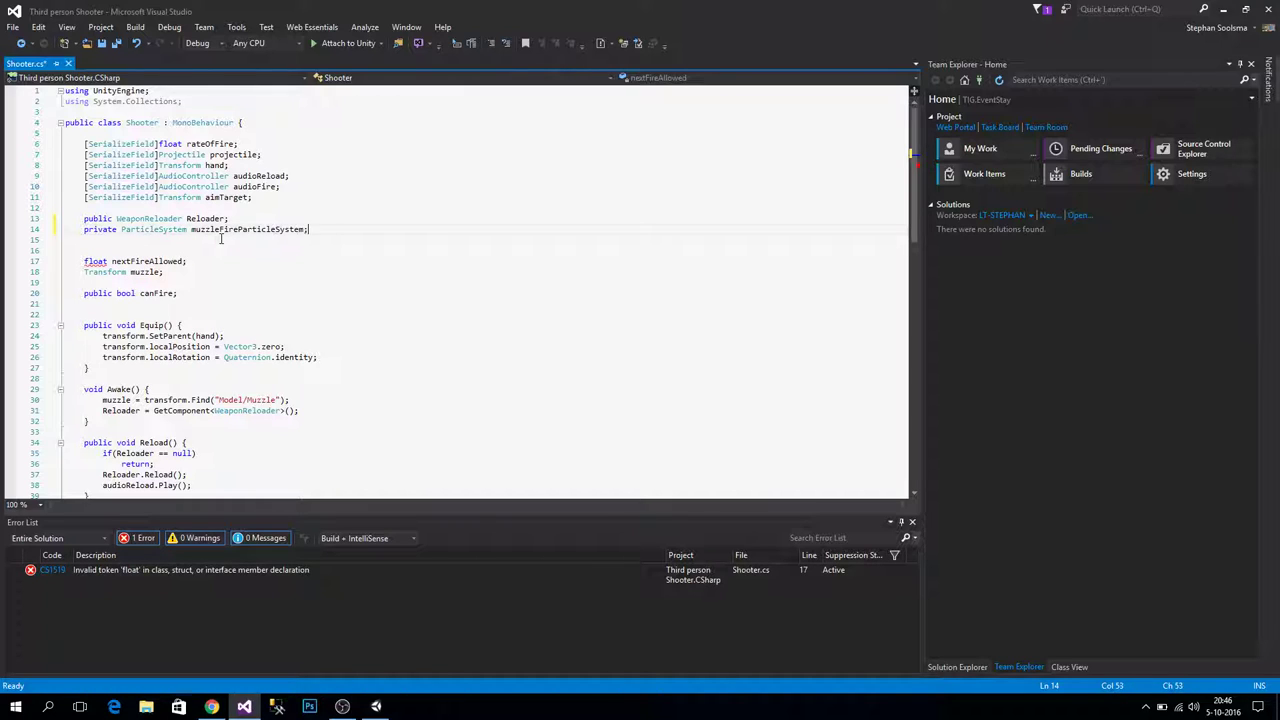
In Awake, assign muzzleFireParticleSystem from muzzle.GetComponent<ParticleSystem>() after the Reloader line and save the script
{"action": "left_click", "coordinate": [205, 261]}
{"action": "scroll", "coordinate": [116, 325], "scroll_direction": "down", "scroll_amount": 1}
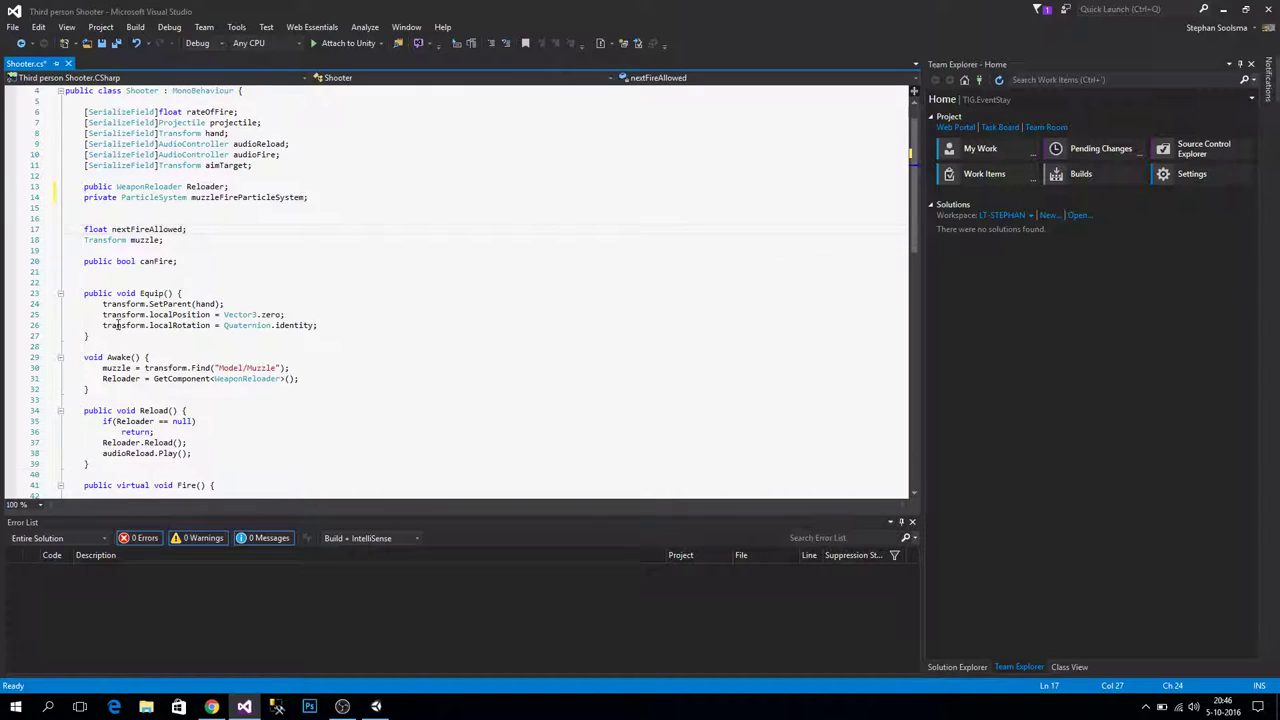
{"action": "left_click", "coordinate": [318, 378]}
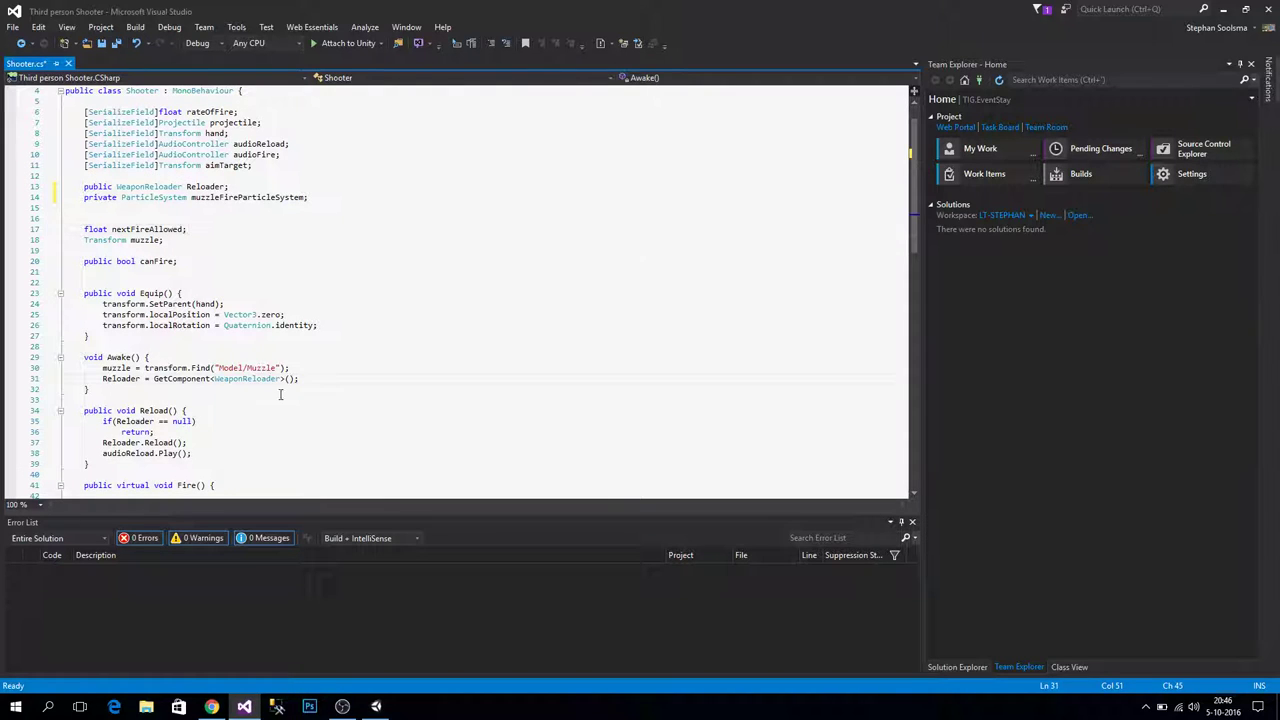
{"action": "key", "text": "Return"}
{"action": "type", "text": "muzzleFireParticleSystem "}
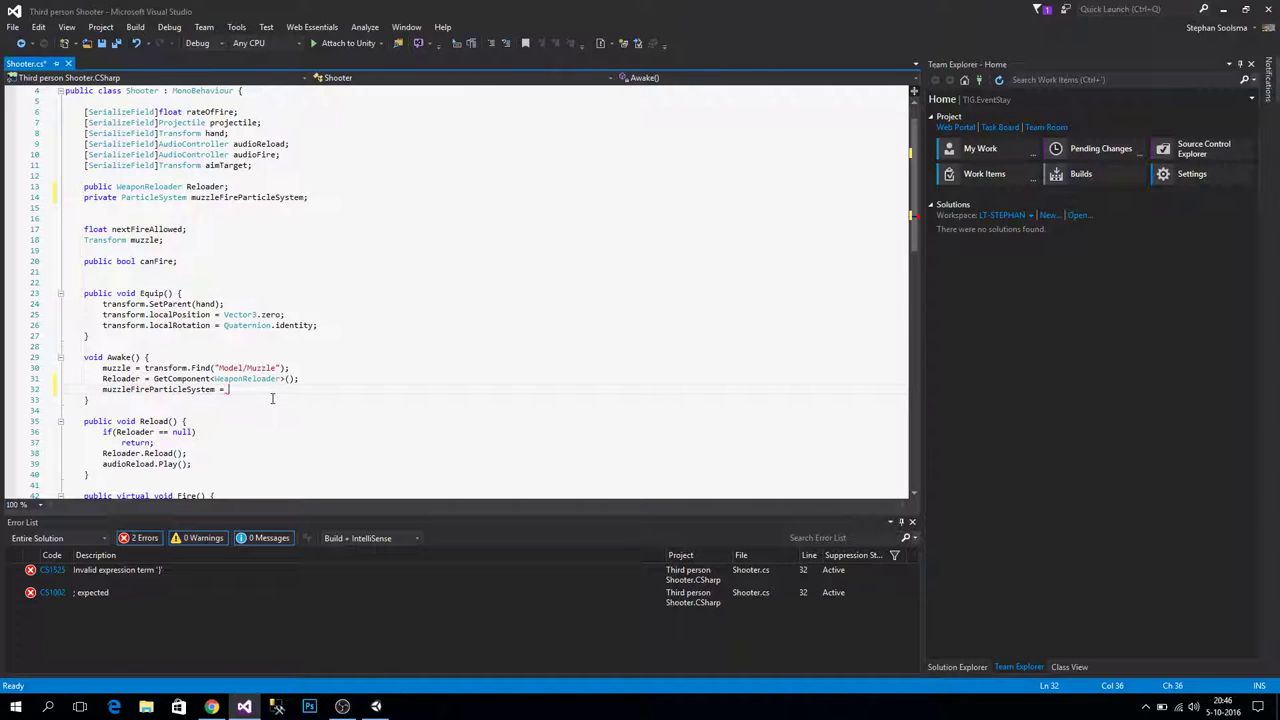
{"action": "type", "text": "= muzzle"}
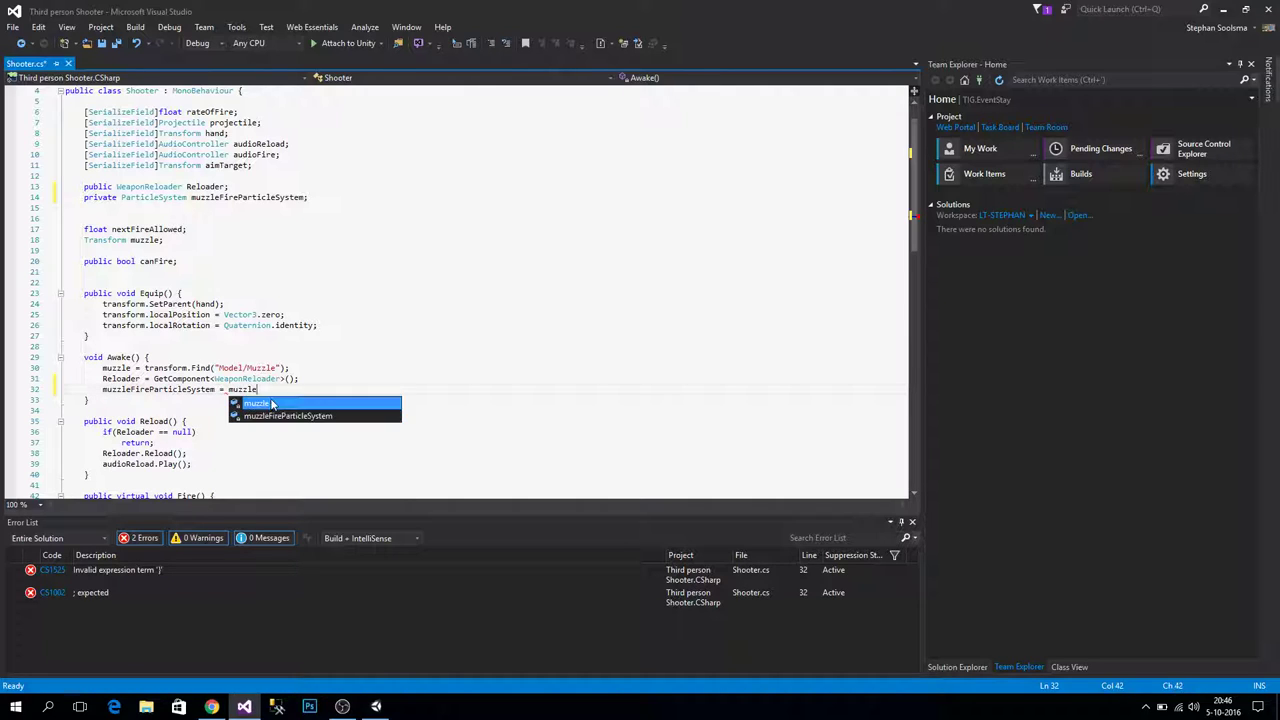
{"action": "type", "text": ".GetComponent"}
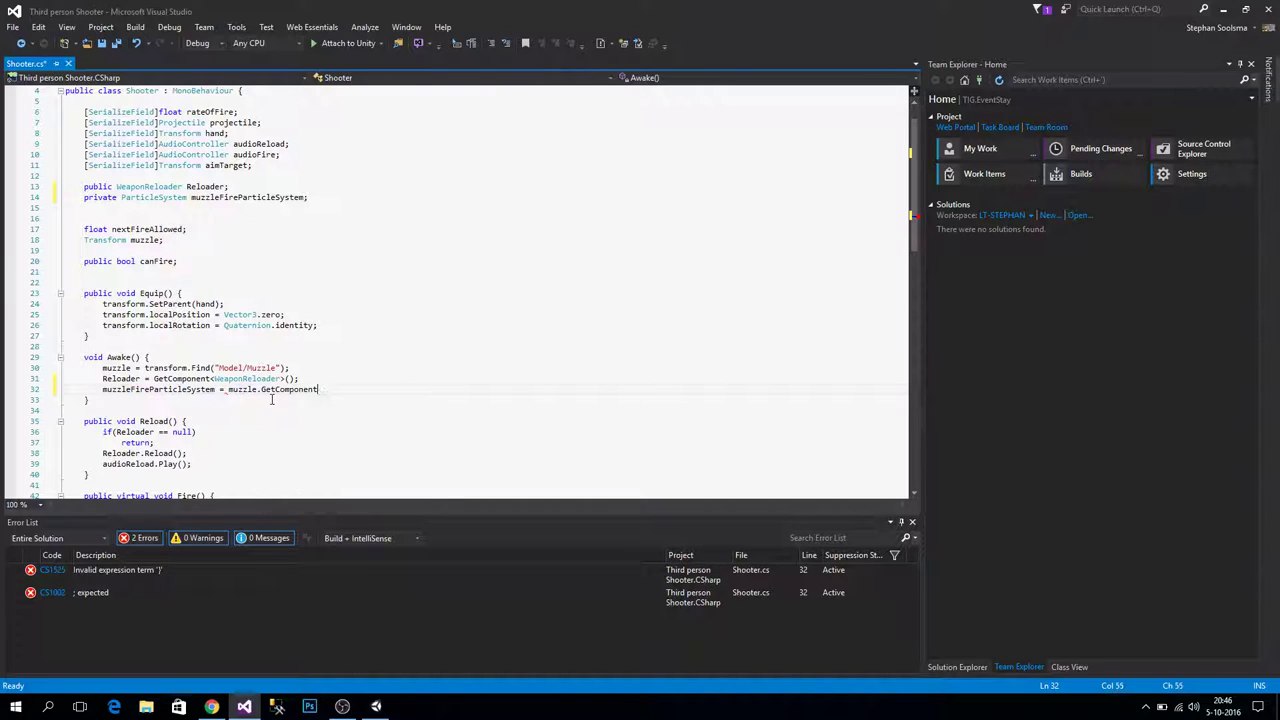
{"action": "type", "text": "<Parti"}
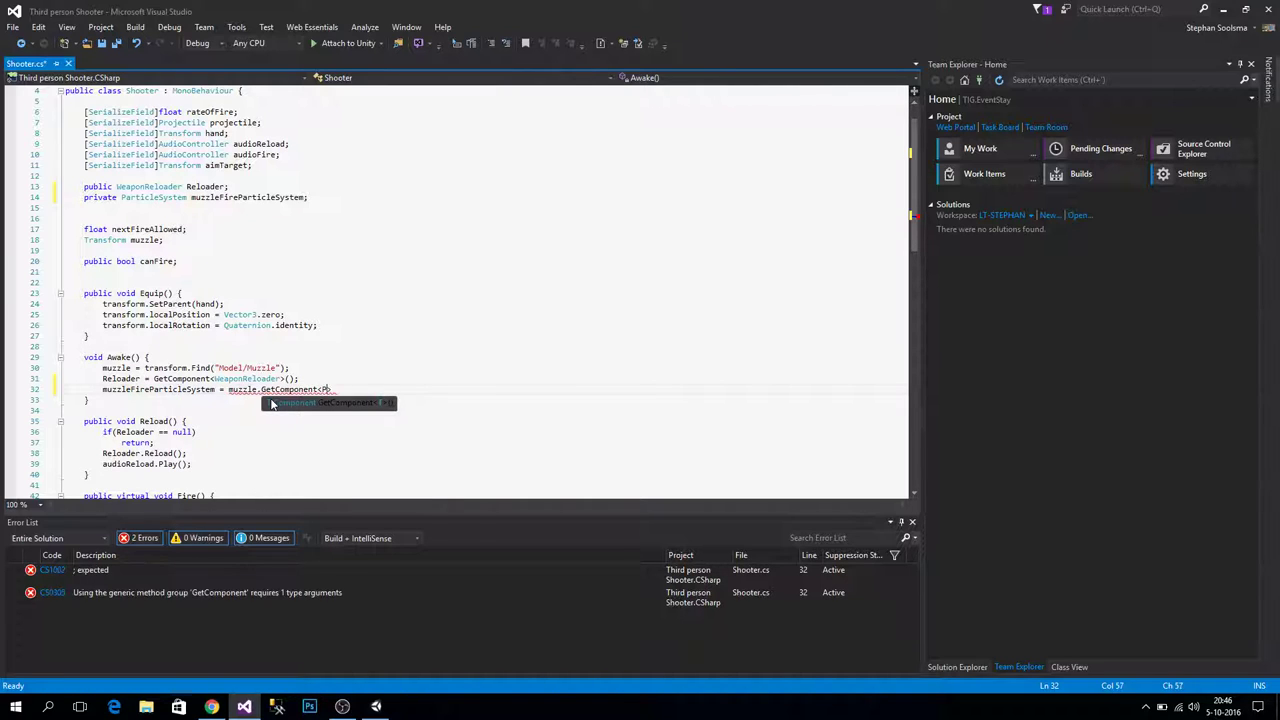
{"action": "type", "text": "cleSystem>();"}
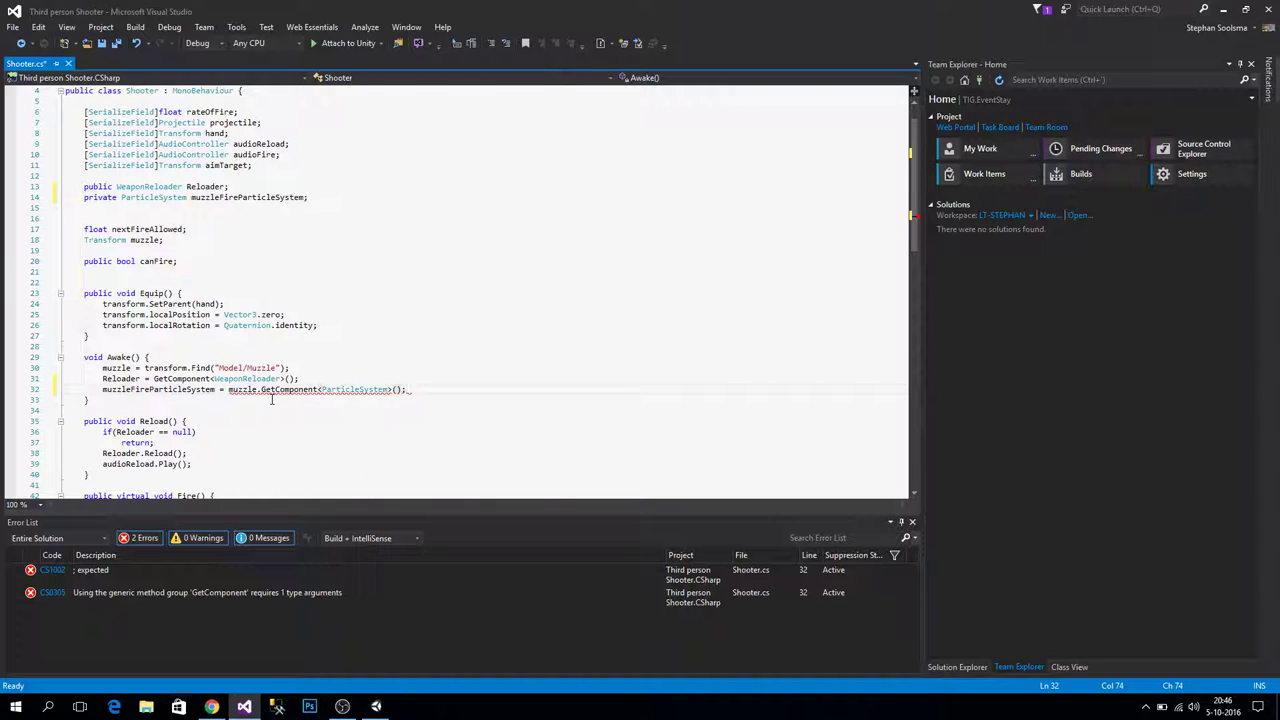
{"action": "key", "text": "ctrl+s"}
Add an empty void method FireEffect() between the Reload and Fire methods
{"action": "scroll", "coordinate": [181, 340], "scroll_direction": "down", "scroll_amount": 2}
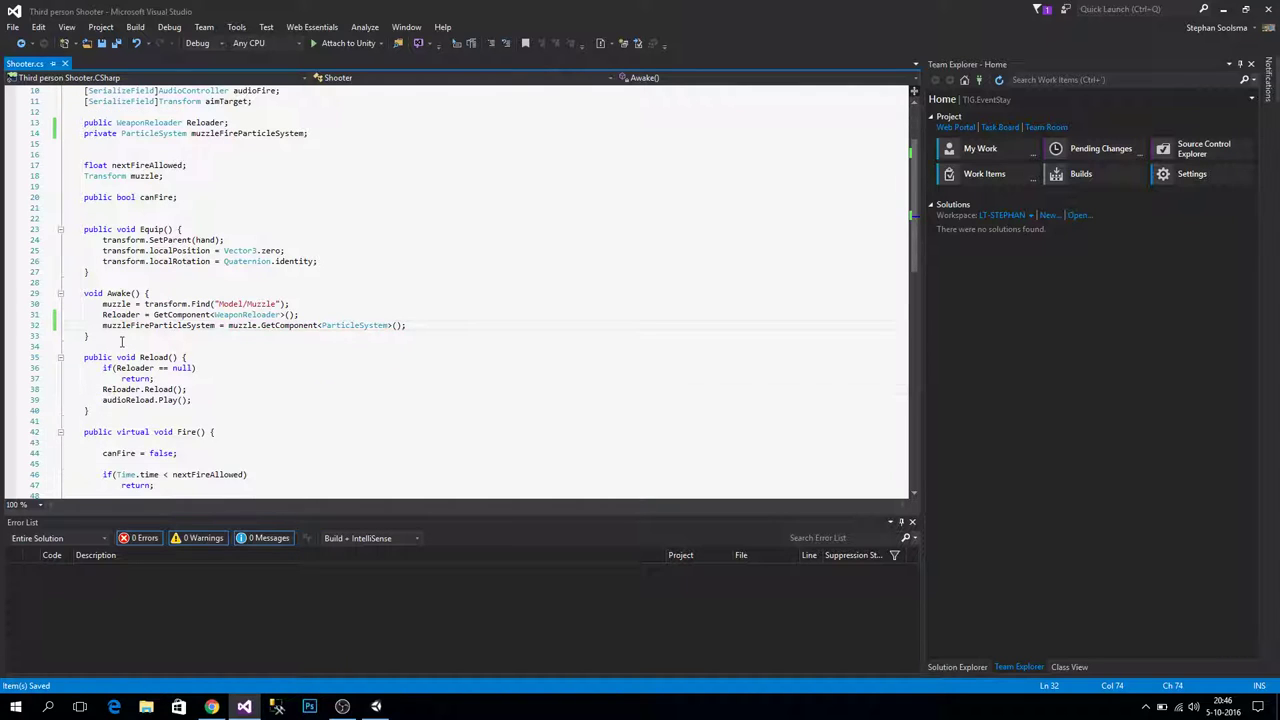
{"action": "scroll", "coordinate": [121, 341], "scroll_direction": "down", "scroll_amount": 3}
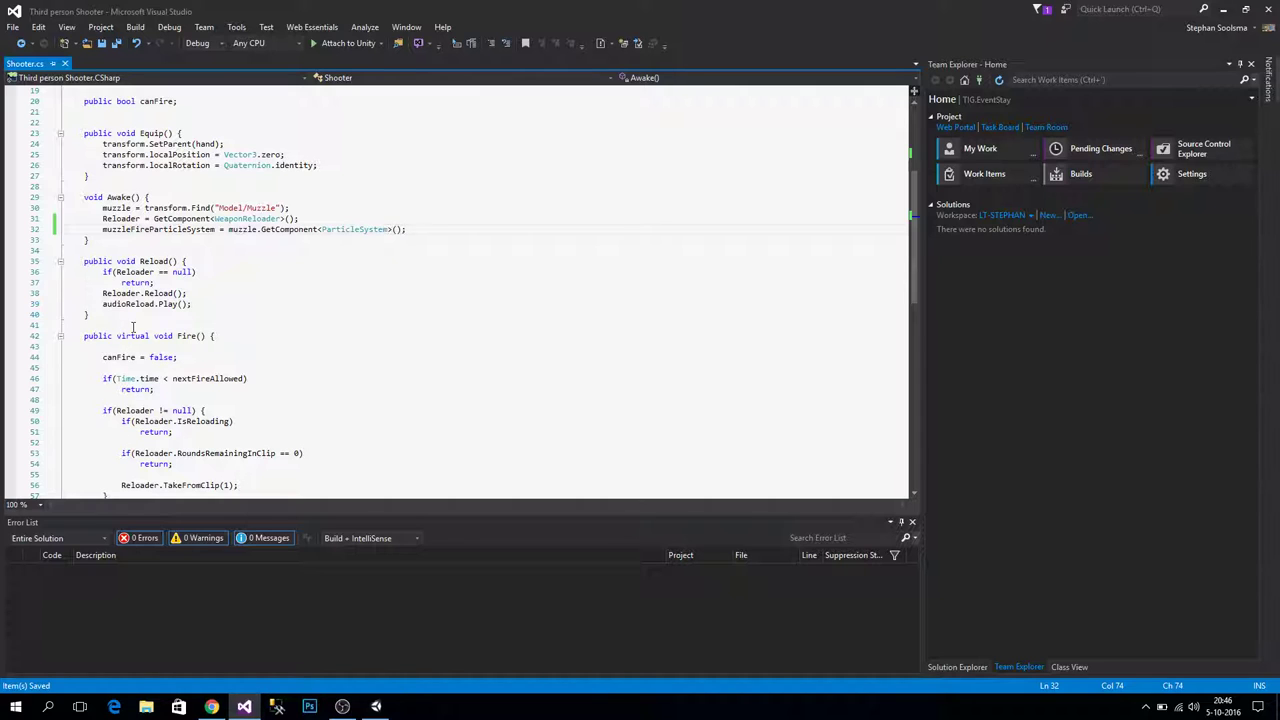
{"action": "left_click", "coordinate": [133, 326]}
{"action": "scroll", "coordinate": [160, 362], "scroll_direction": "down", "scroll_amount": 2}
{"action": "key", "text": "Return"}
{"action": "key", "text": "Return"}
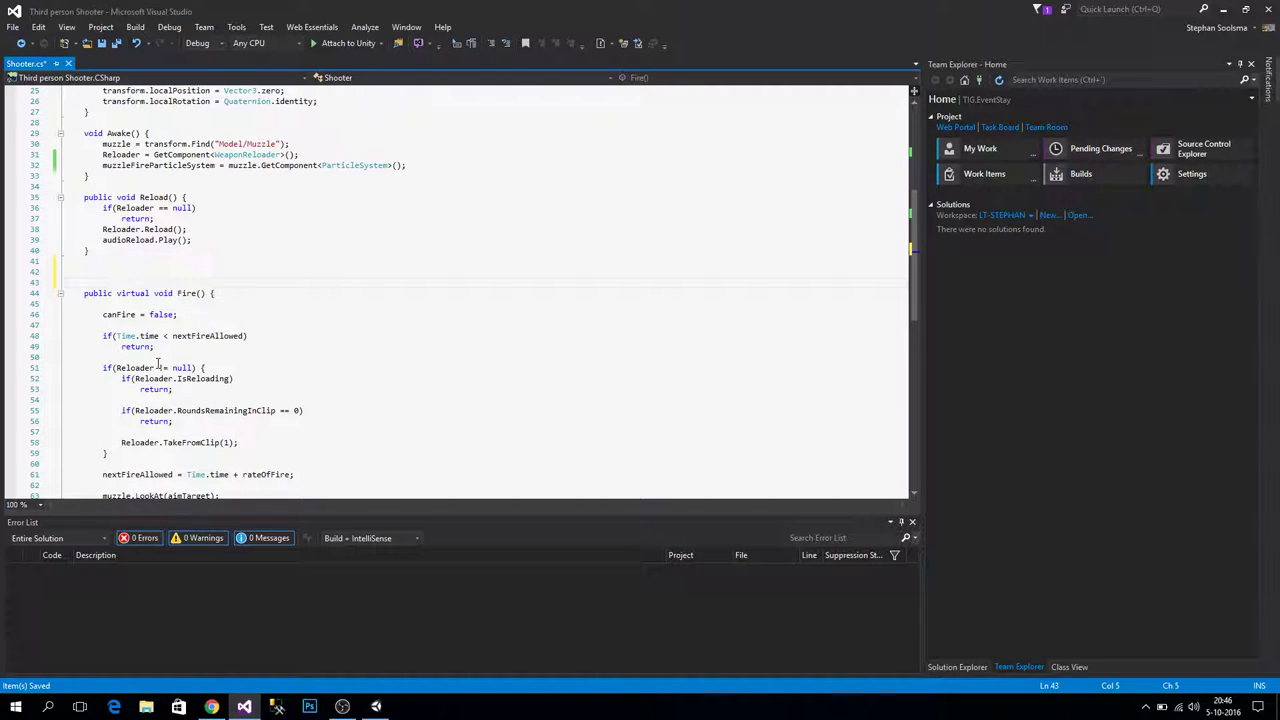
{"action": "type", "text": "public"}
{"action": "key", "text": "BackSpace"}
{"action": "key", "text": "BackSpace"}
{"action": "key", "text": "BackSpace"}
{"action": "key", "text": "BackSpace"}
{"action": "key", "text": "BackSpace"}
{"action": "type", "text": "void FireEffec"}
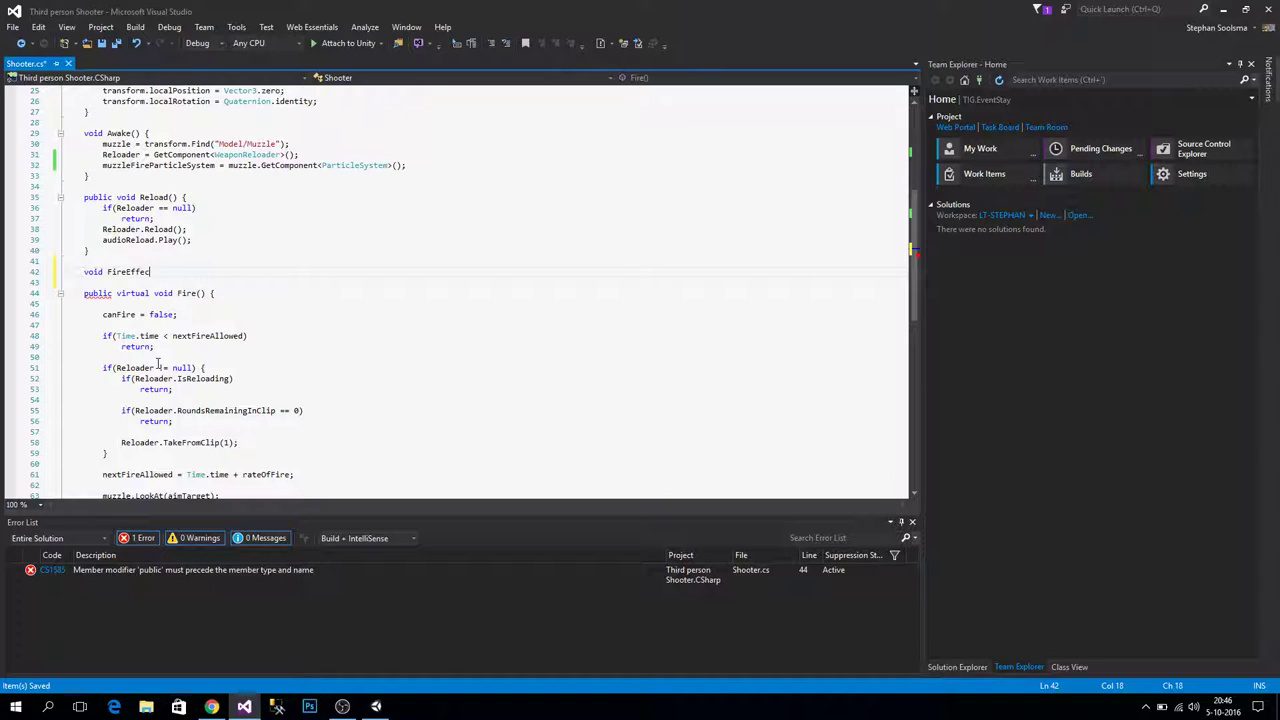
{"action": "type", "text": "t()"}
{"action": "key", "text": "Return"}
{"action": "type", "text": "{"}
{"action": "key", "text": "Return"}
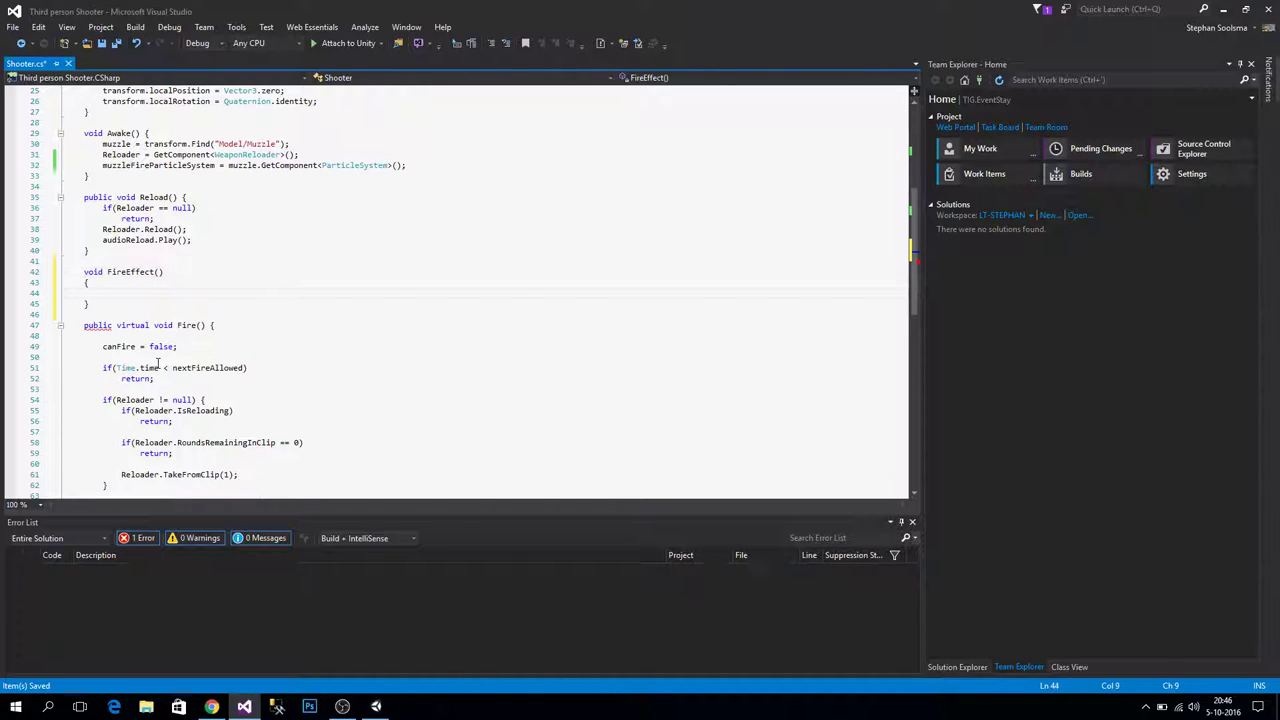
Make FireEffect return if muzzleFireParticleSystem is null and otherwise call muzzleFireParticleSystem.Play(), and save the script
{"action": "type", "text": "if(muzz"}
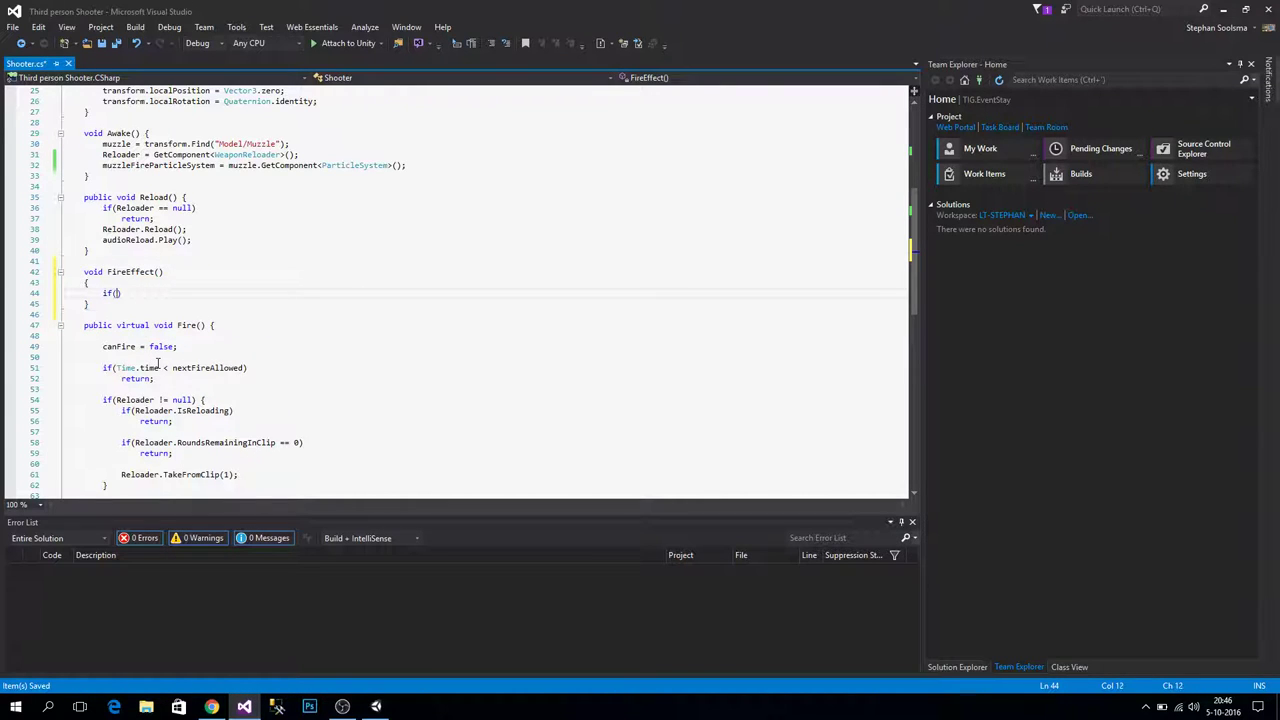
{"action": "type", "text": "leFireParticleSystem "}
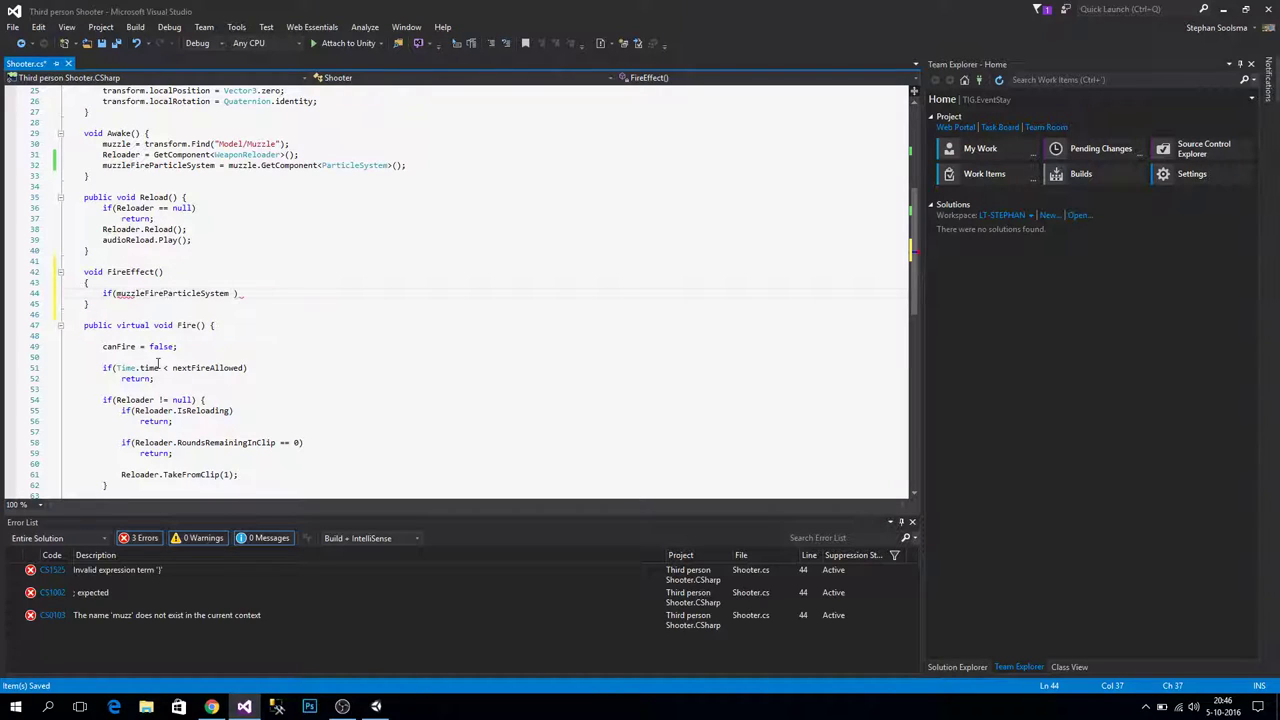
{"action": "type", "text": "== null)"}
{"action": "key", "text": "Return"}
{"action": "type", "text": "r"}
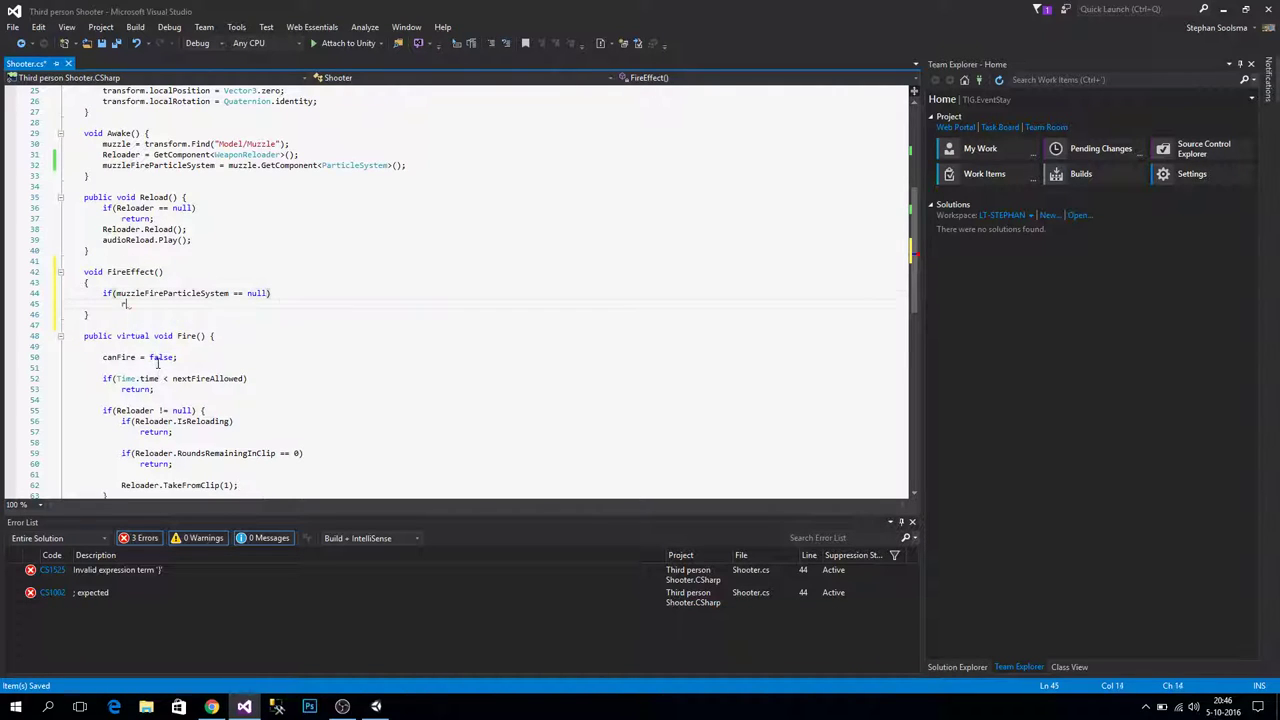
{"action": "type", "text": "eturn;"}
{"action": "key", "text": "Return"}
{"action": "type", "text": "muzzleFireParticleSystem"}
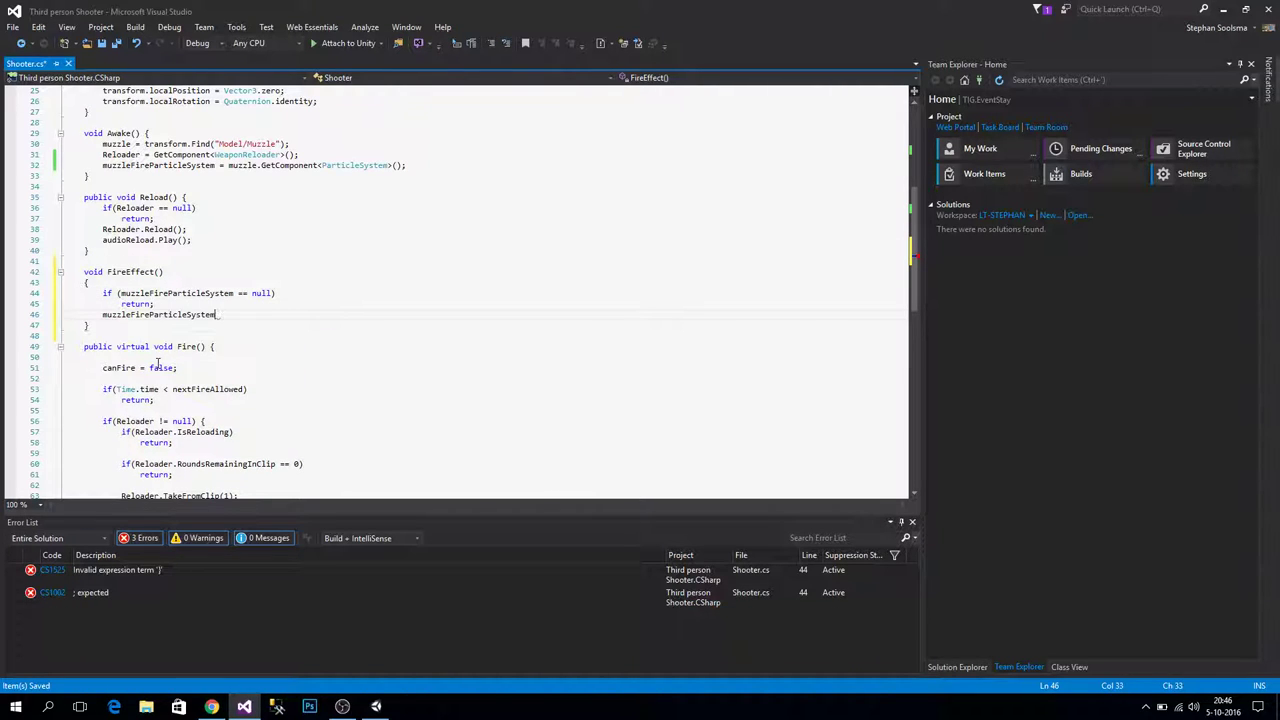
{"action": "type", "text": ".Play();"}
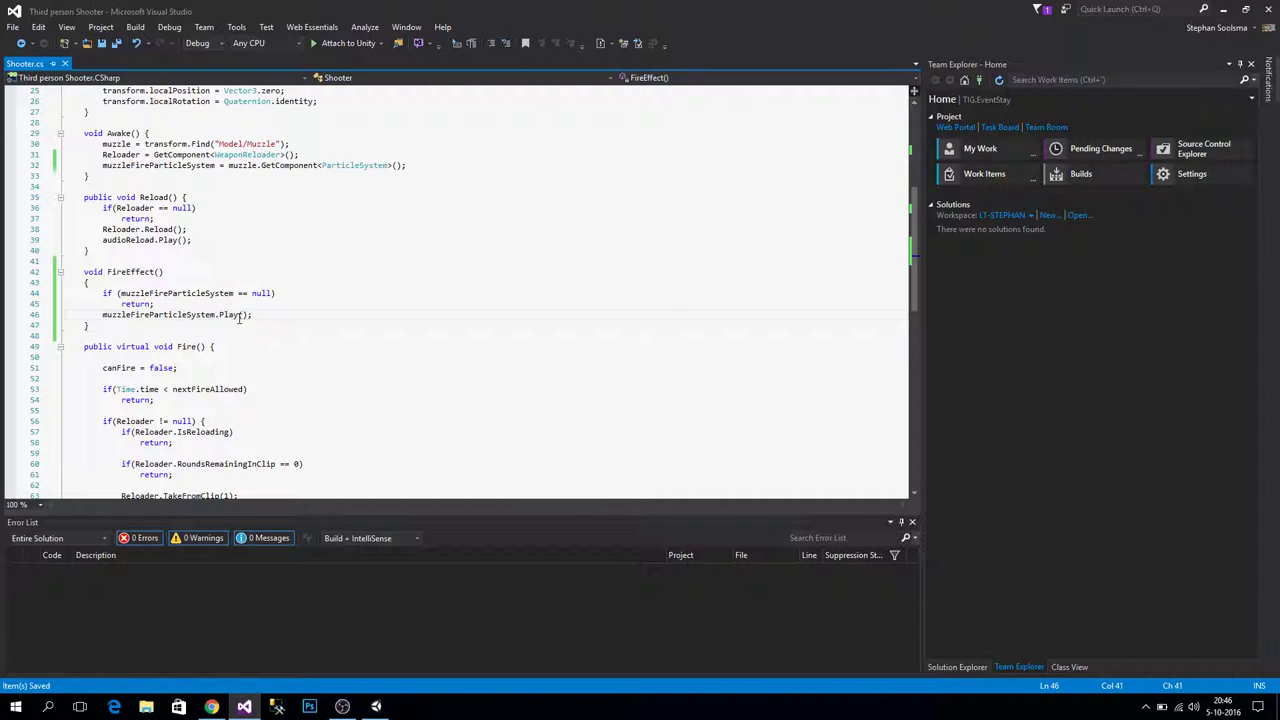
{"action": "left_click_drag", "start_coordinate": [251, 316], "coordinate": [75, 316]}
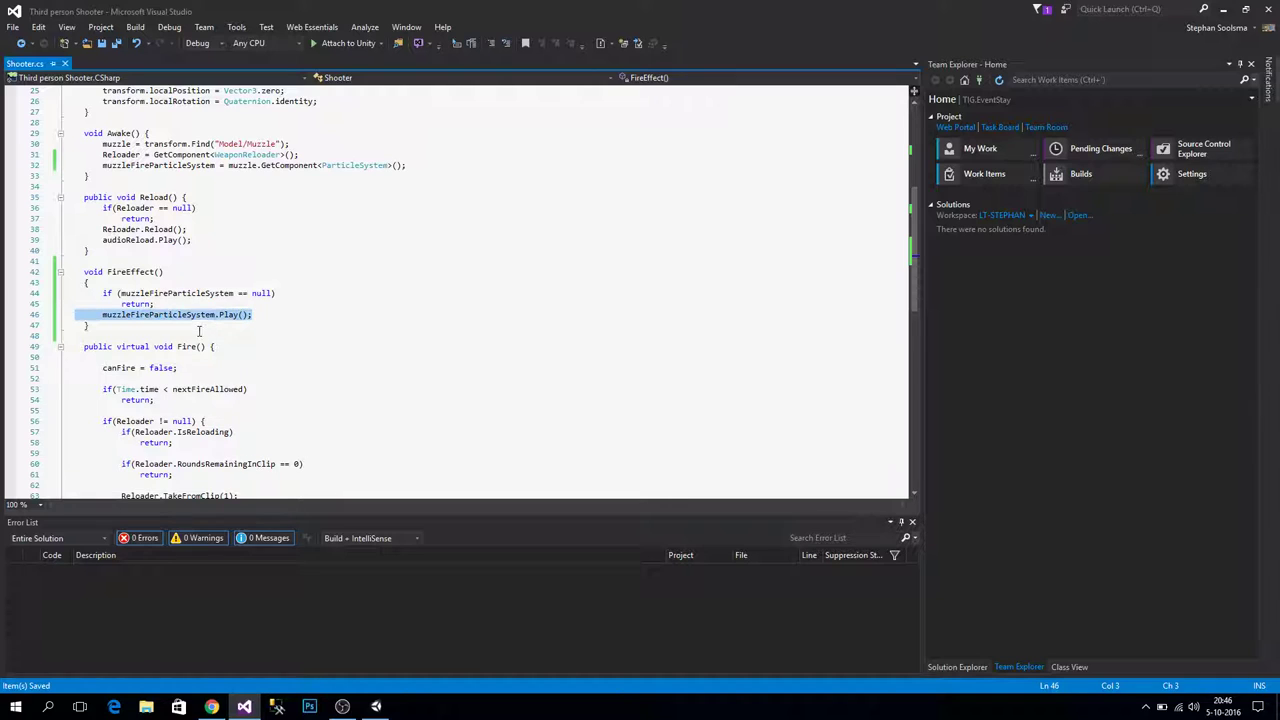
Call FireEffect(); in the Fire method right after muzzle.LookAt(aimTarget) and save the script
{"action": "scroll", "coordinate": [205, 330], "scroll_direction": "down", "scroll_amount": 5}
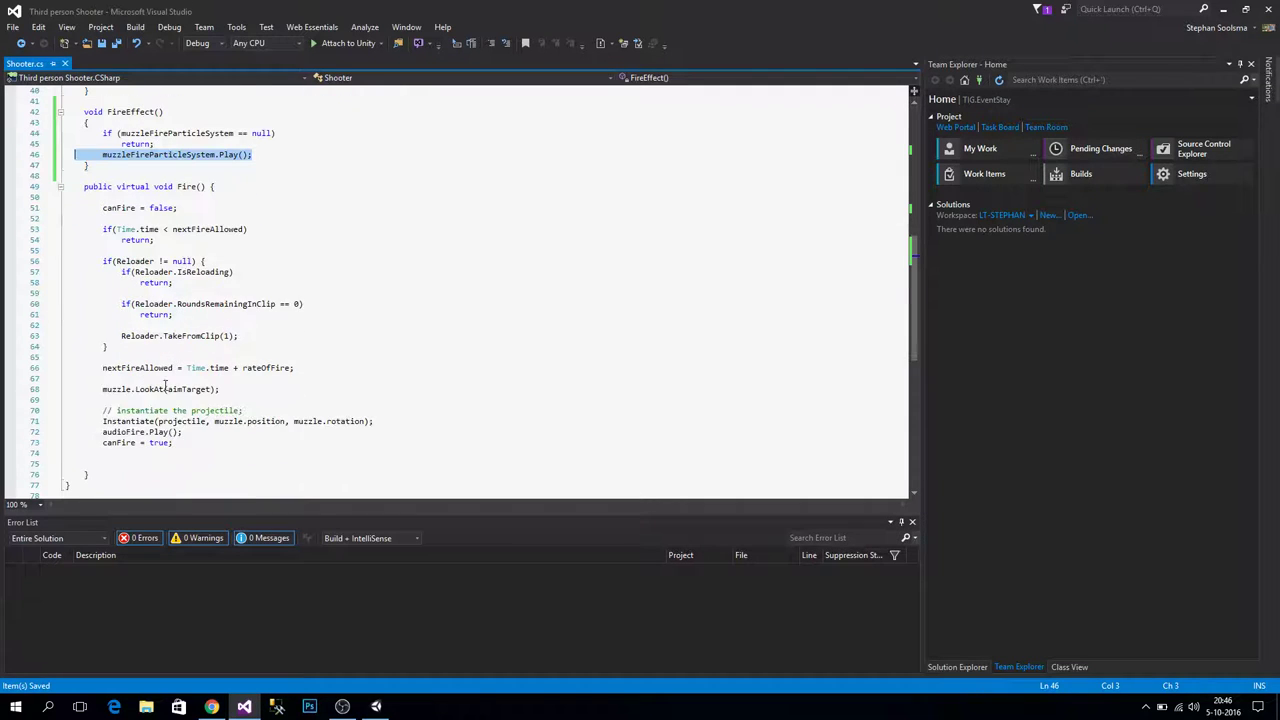
{"action": "left_click", "coordinate": [233, 400]}
{"action": "key", "text": "Return"}
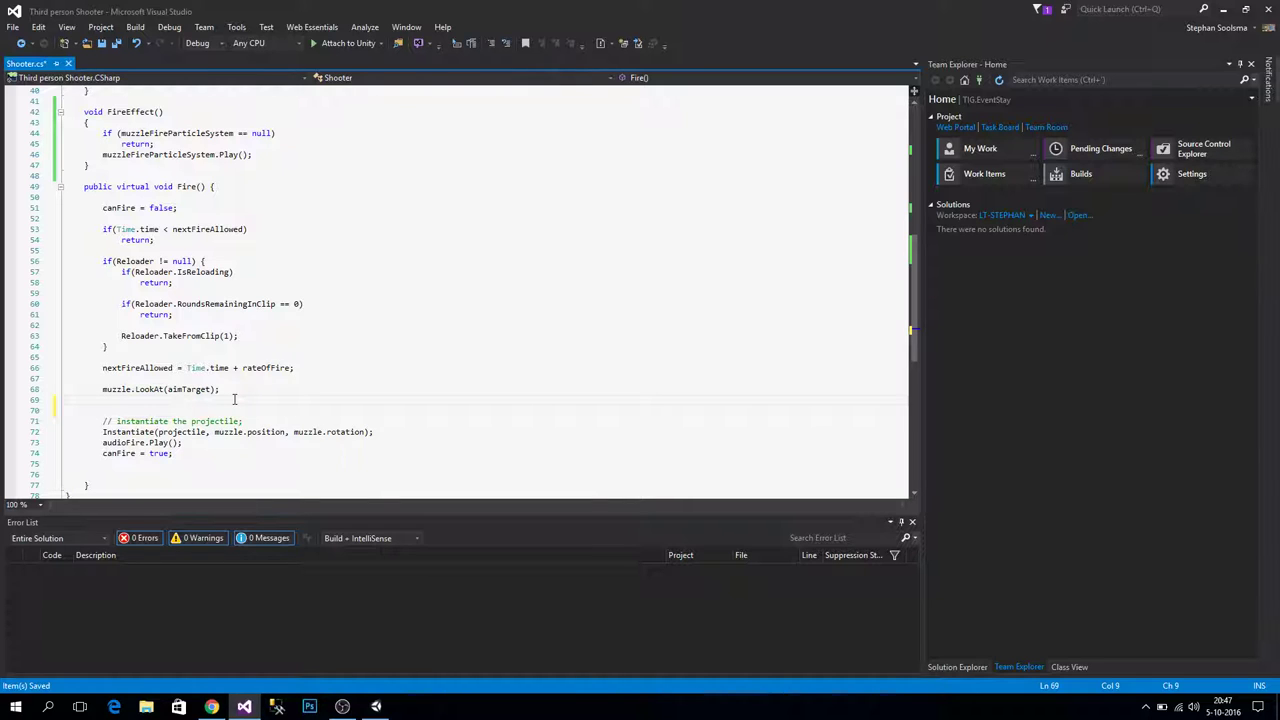
{"action": "type", "text": "FireEffect();"}
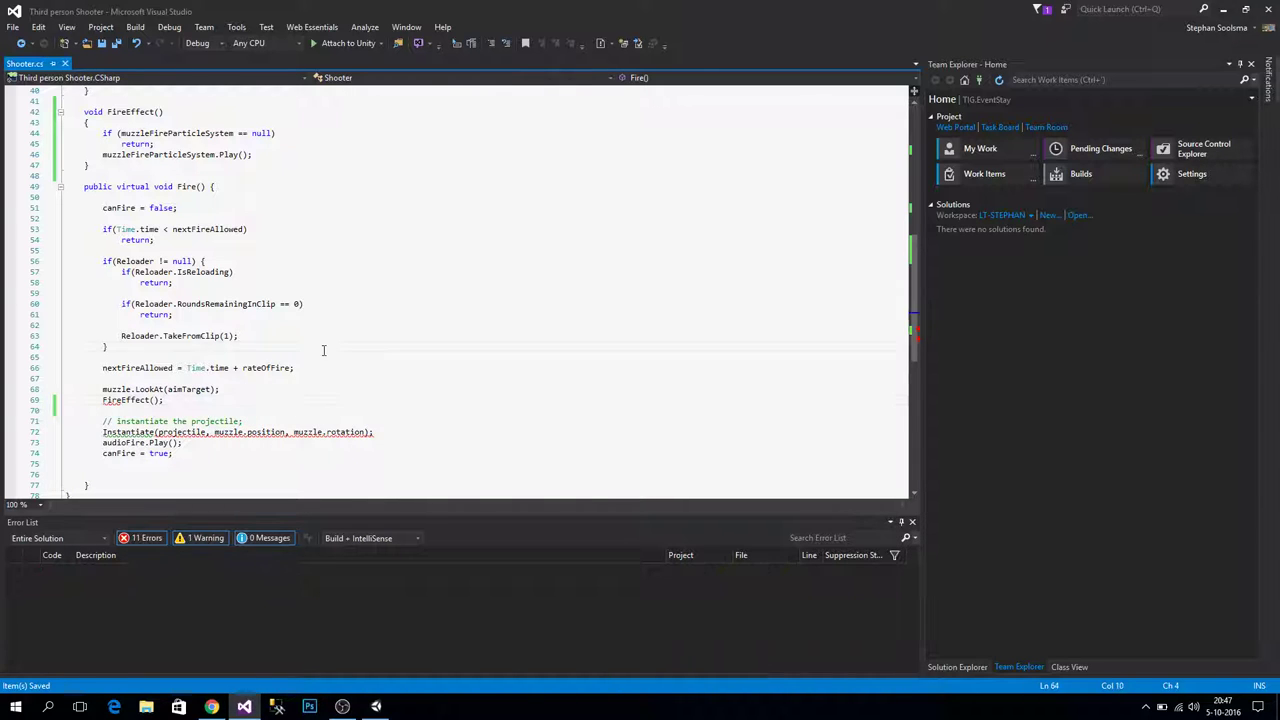
Switch to Unity and test the muzzle flash in the running game by aiming, firing bursts and reloading the rifle
{"action": "key", "text": "alt+Tab"}
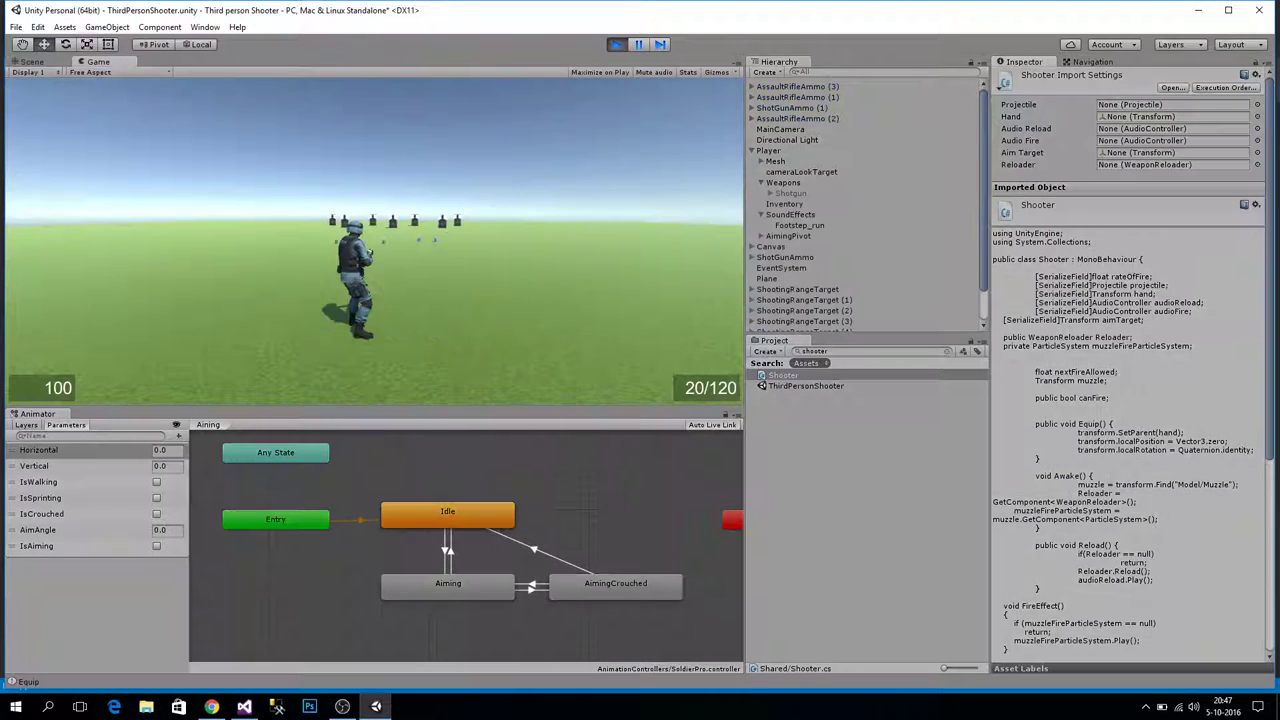
{"action": "right_click", "coordinate": [374, 229]}
{"action": "left_click", "coordinate": [398, 199]}
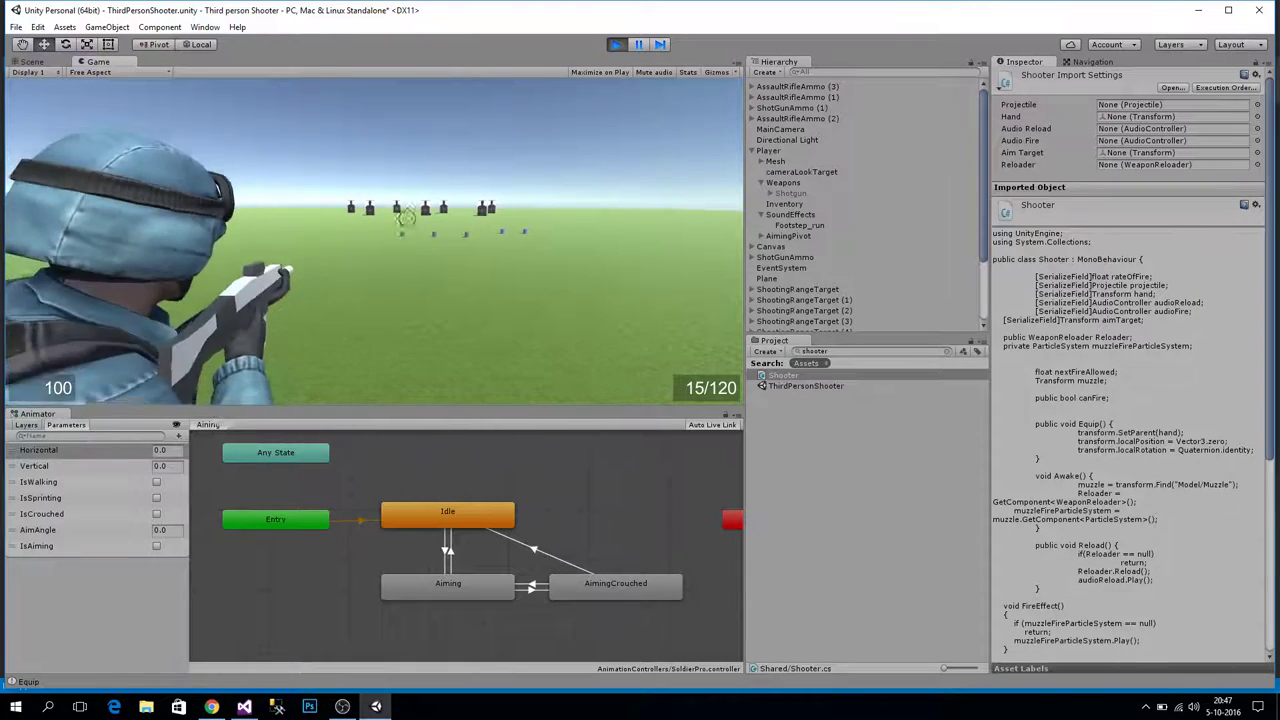
{"action": "key", "text": "r"}
{"action": "left_click_drag", "start_coordinate": [398, 242], "coordinate": [398, 200]}
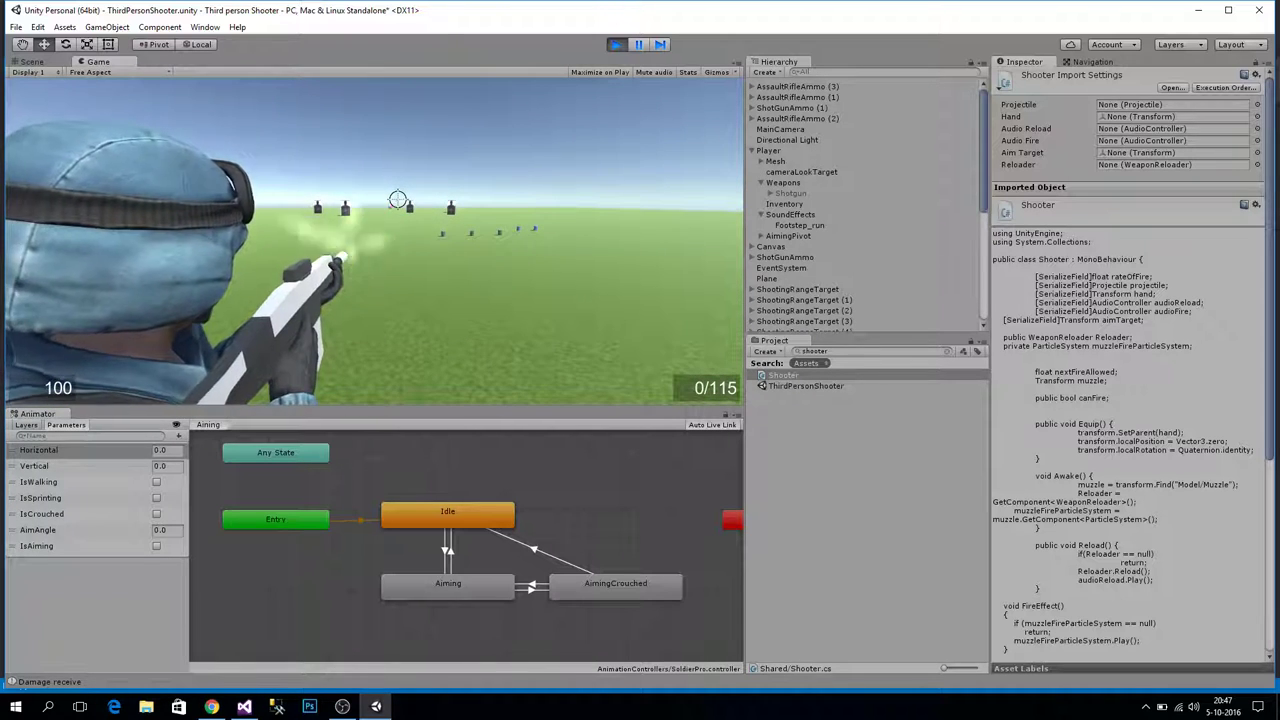
{"action": "key", "text": "w"}
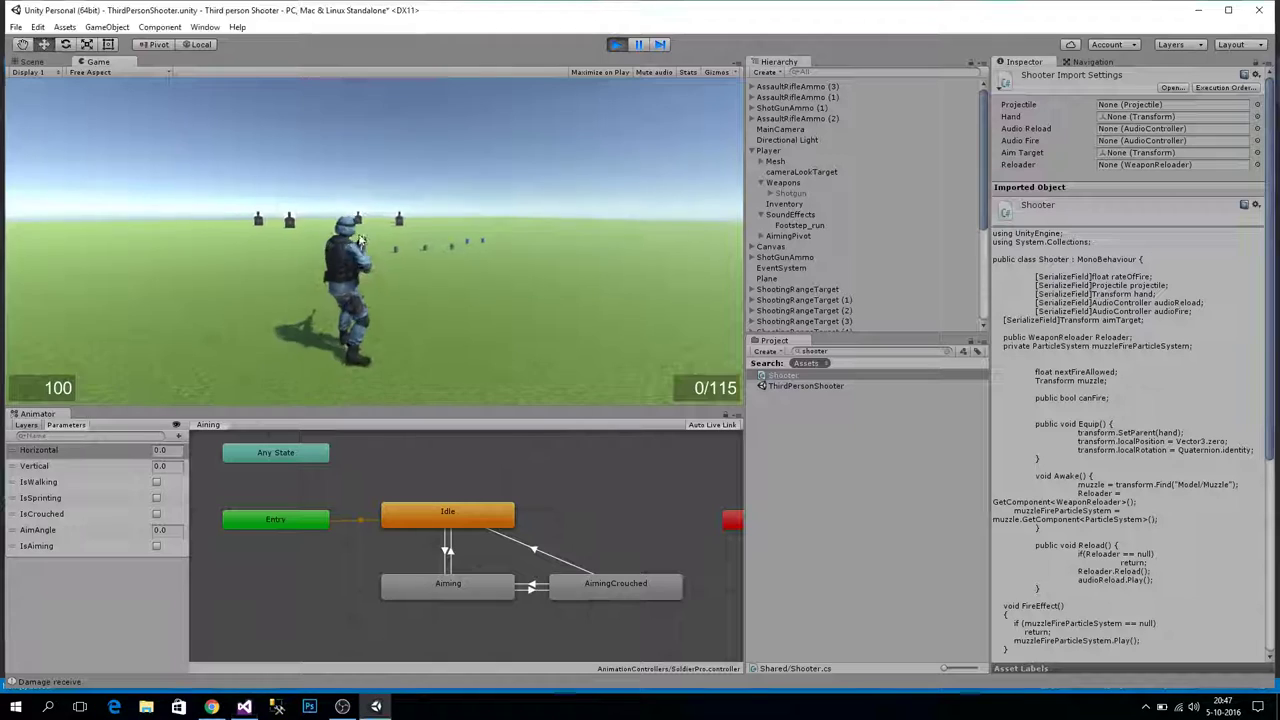
{"action": "key", "text": "r"}
{"action": "right_click_drag", "start_coordinate": [374, 240], "coordinate": [350, 252]}
{"action": "left_click", "coordinate": [350, 252]}
{"action": "left_click_drag", "start_coordinate": [350, 252], "coordinate": [350, 252]}
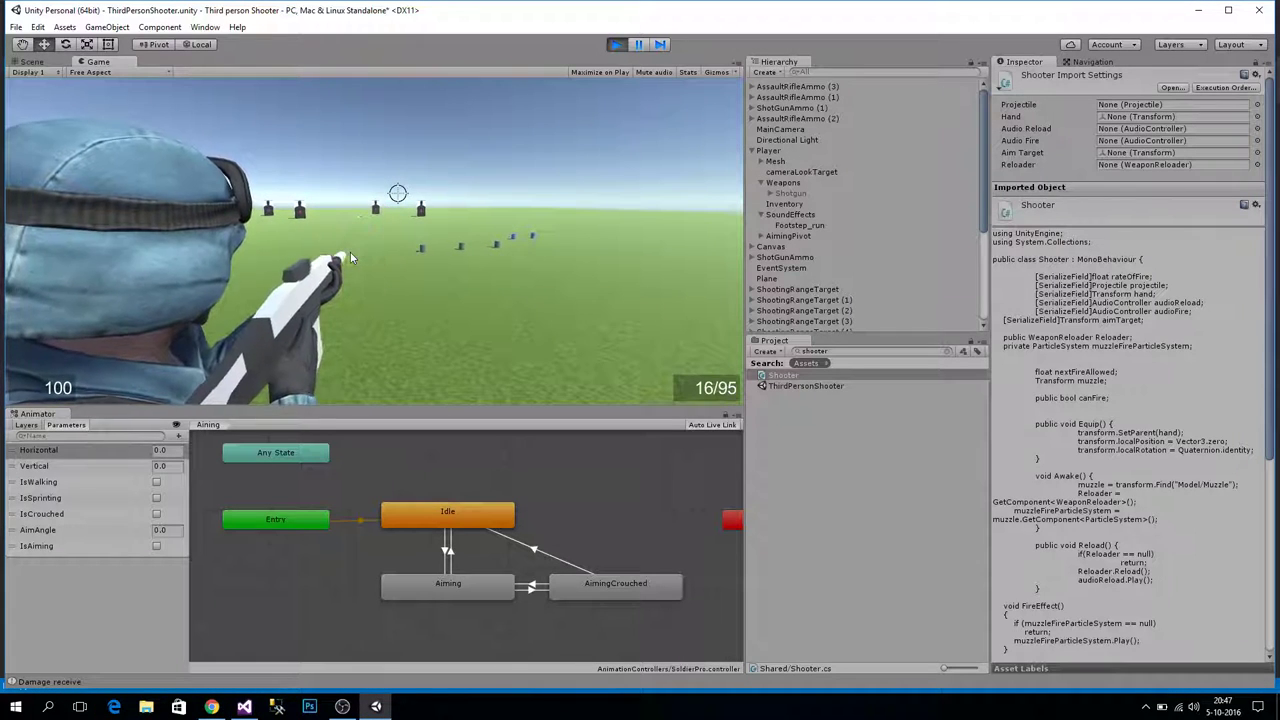
{"action": "right_click_drag", "start_coordinate": [350, 252], "coordinate": [350, 252]}
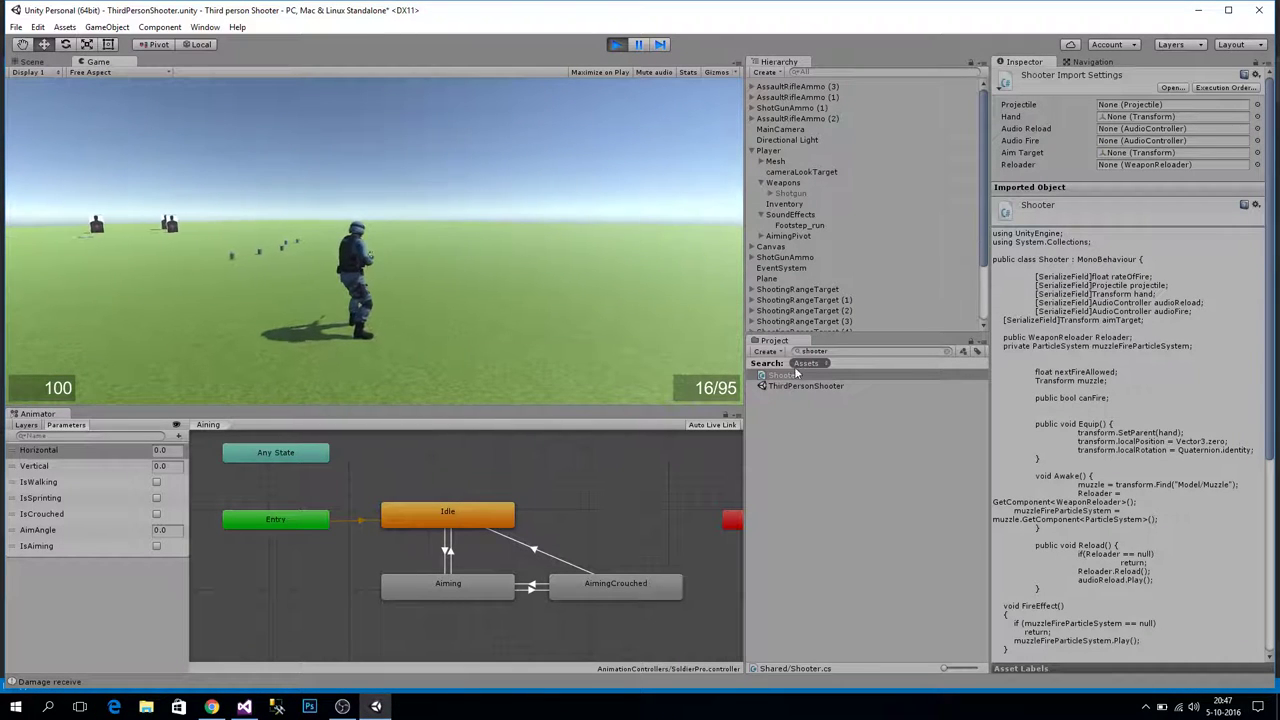
Clear the project search and disable the Mesh Renderer on the Mesh child of the AssaultRifleBullet prefab
{"action": "left_click", "coordinate": [947, 351]}
{"action": "scroll", "coordinate": [817, 413], "scroll_direction": "up", "scroll_amount": 3}
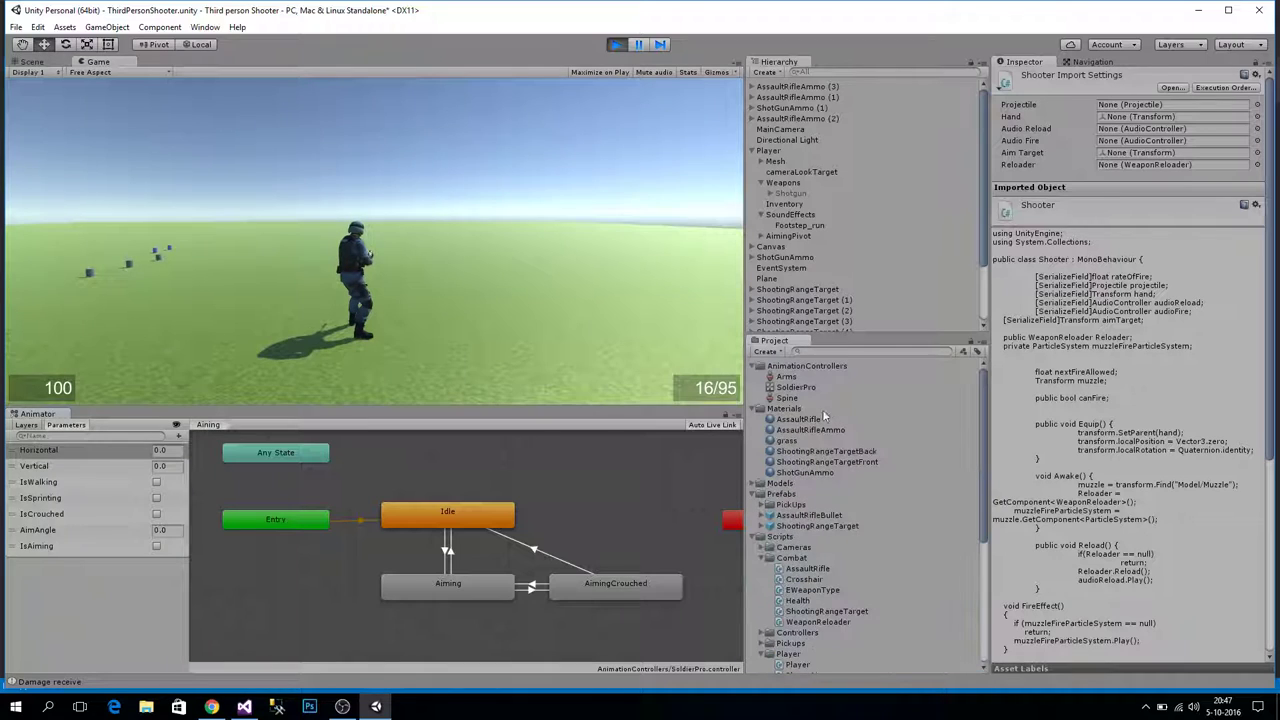
{"action": "left_click", "coordinate": [806, 515]}
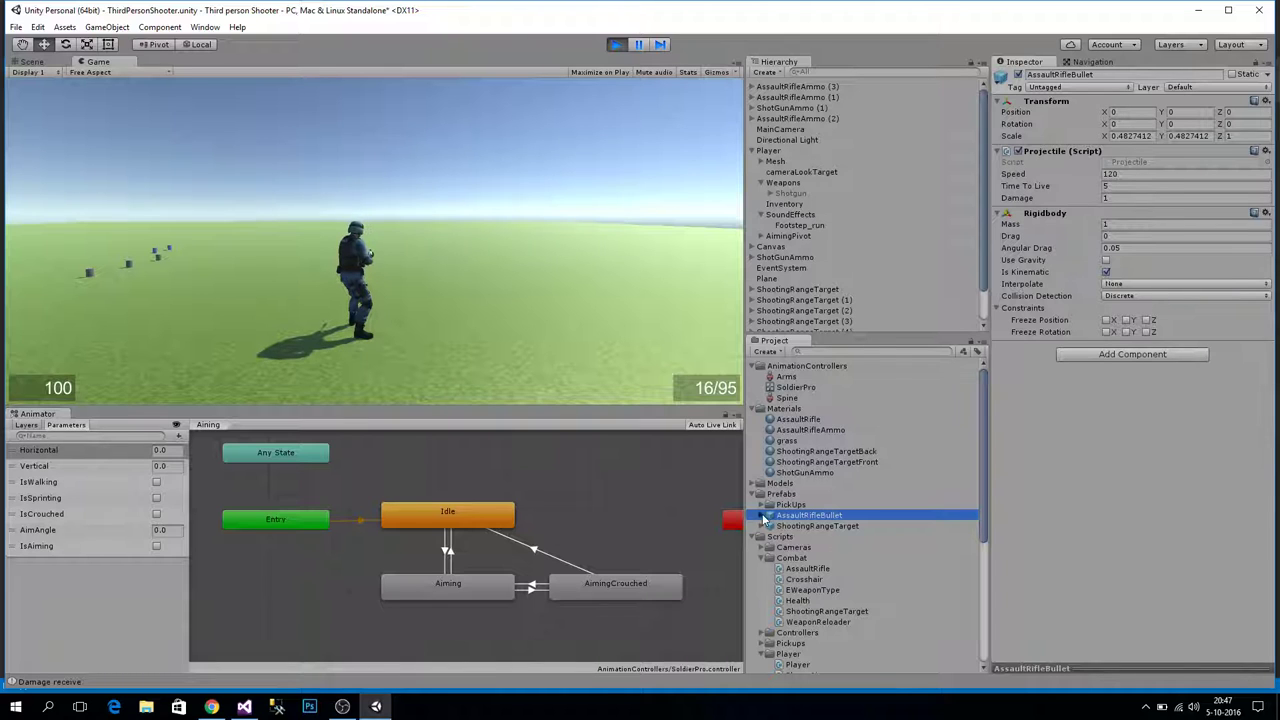
{"action": "left_click", "coordinate": [764, 515]}
{"action": "left_click", "coordinate": [795, 526]}
{"action": "left_click", "coordinate": [1018, 226]}
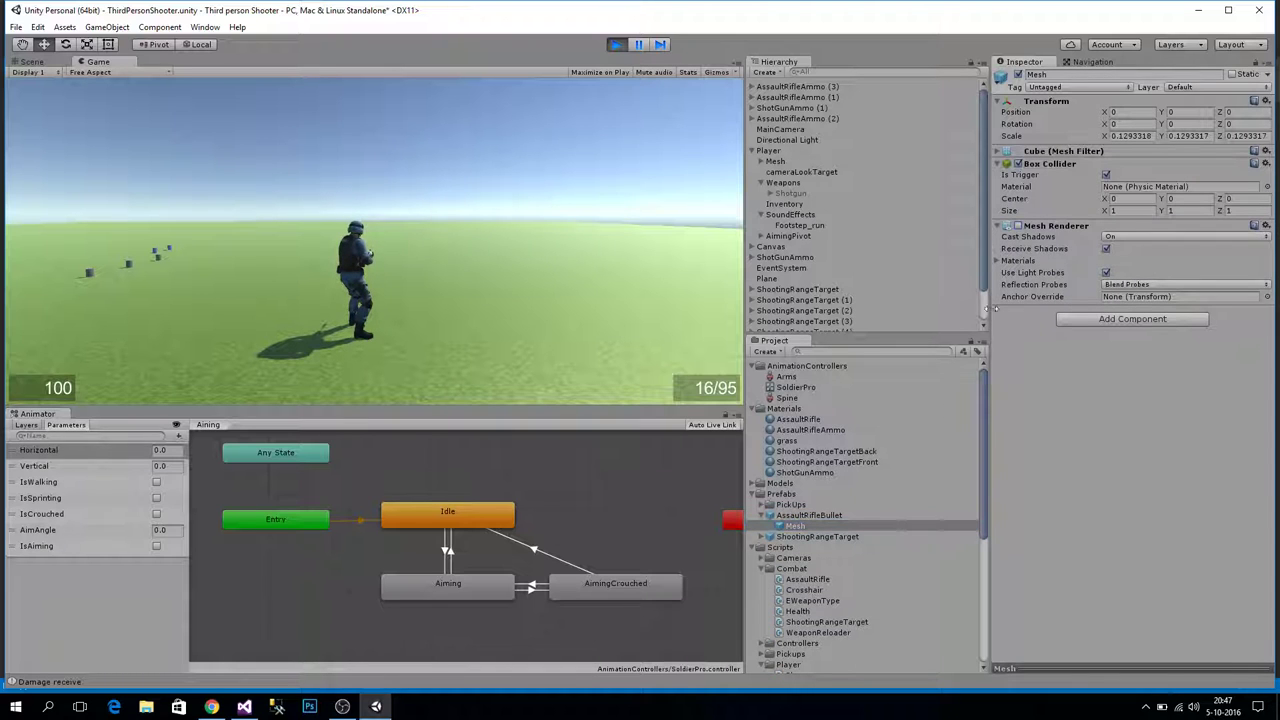
Test the rifle with the hidden bullet mesh in the running game by aiming, firing and reloading
{"action": "right_click_drag", "start_coordinate": [522, 214], "coordinate": [58, 179]}
{"action": "left_click", "coordinate": [4, 178]}
{"action": "key", "text": "r"}
{"action": "left_click", "coordinate": [64, 177]}
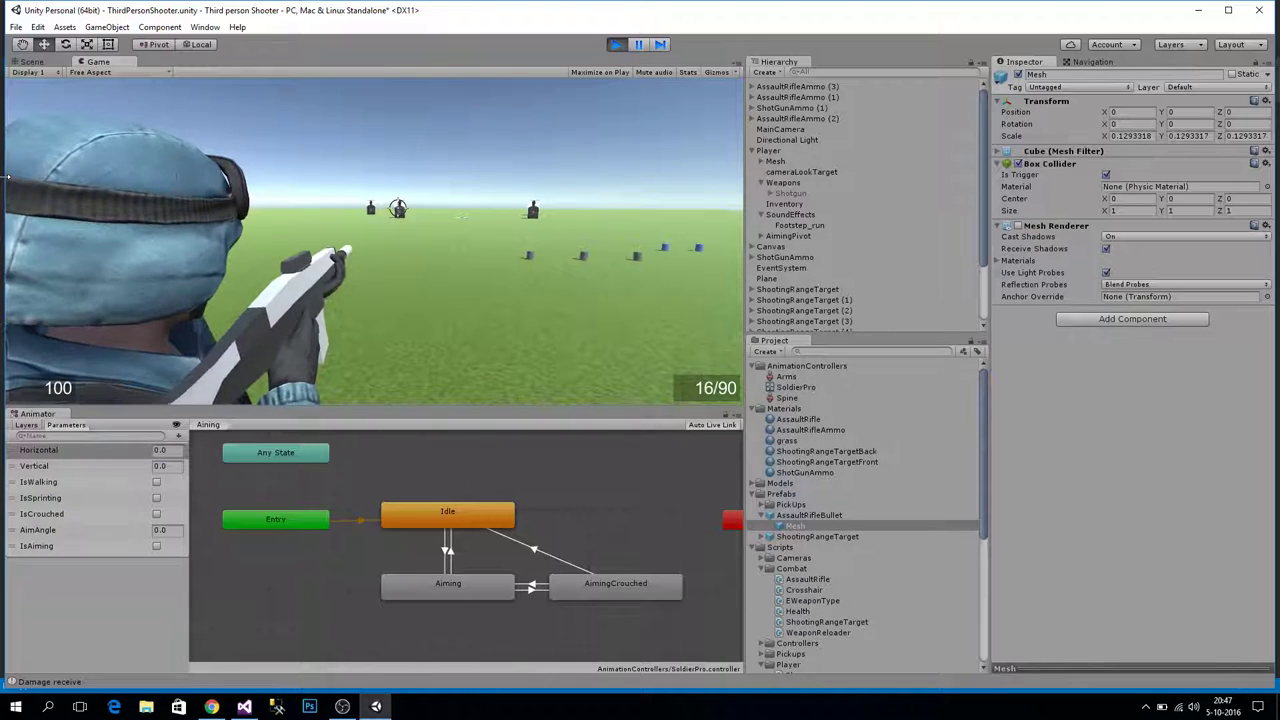
{"action": "key", "text": "r"}
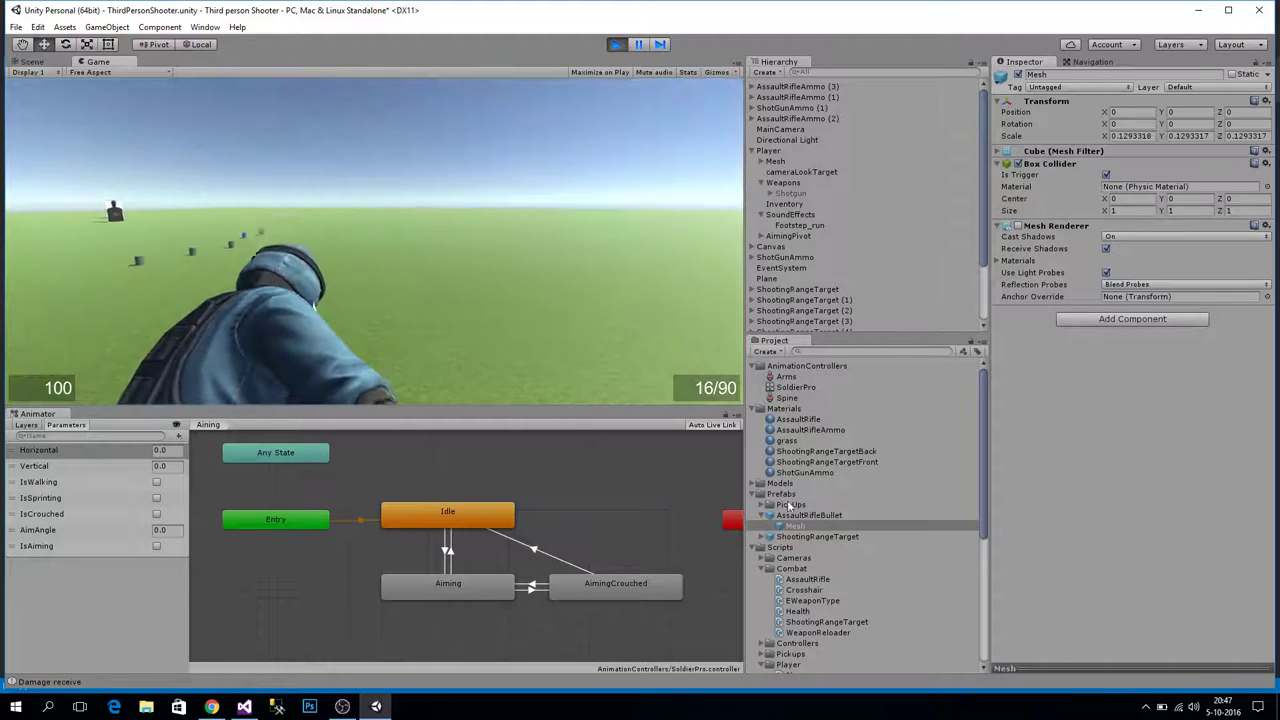
Stop the game and place an instance of the AssaultRifleBullet prefab in the scene
{"action": "left_click", "coordinate": [805, 515]}
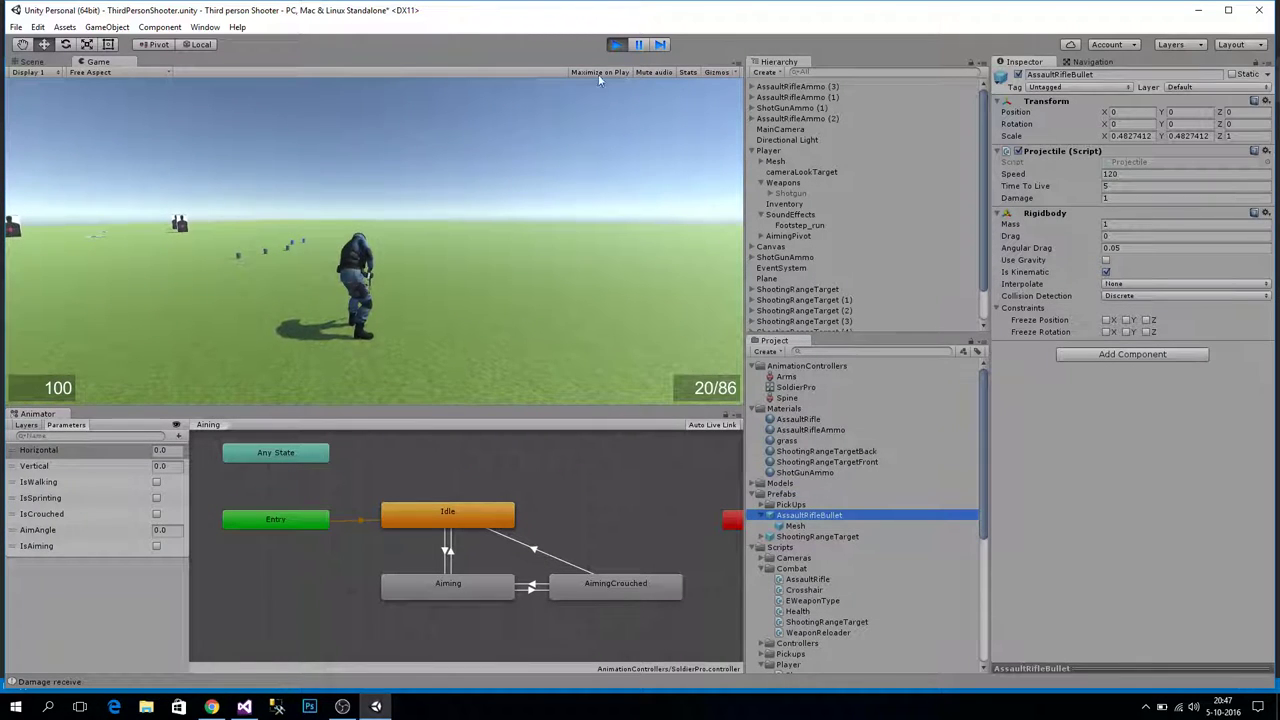
{"action": "left_click", "coordinate": [617, 44]}
{"action": "left_click_drag", "start_coordinate": [800, 519], "coordinate": [787, 128]}
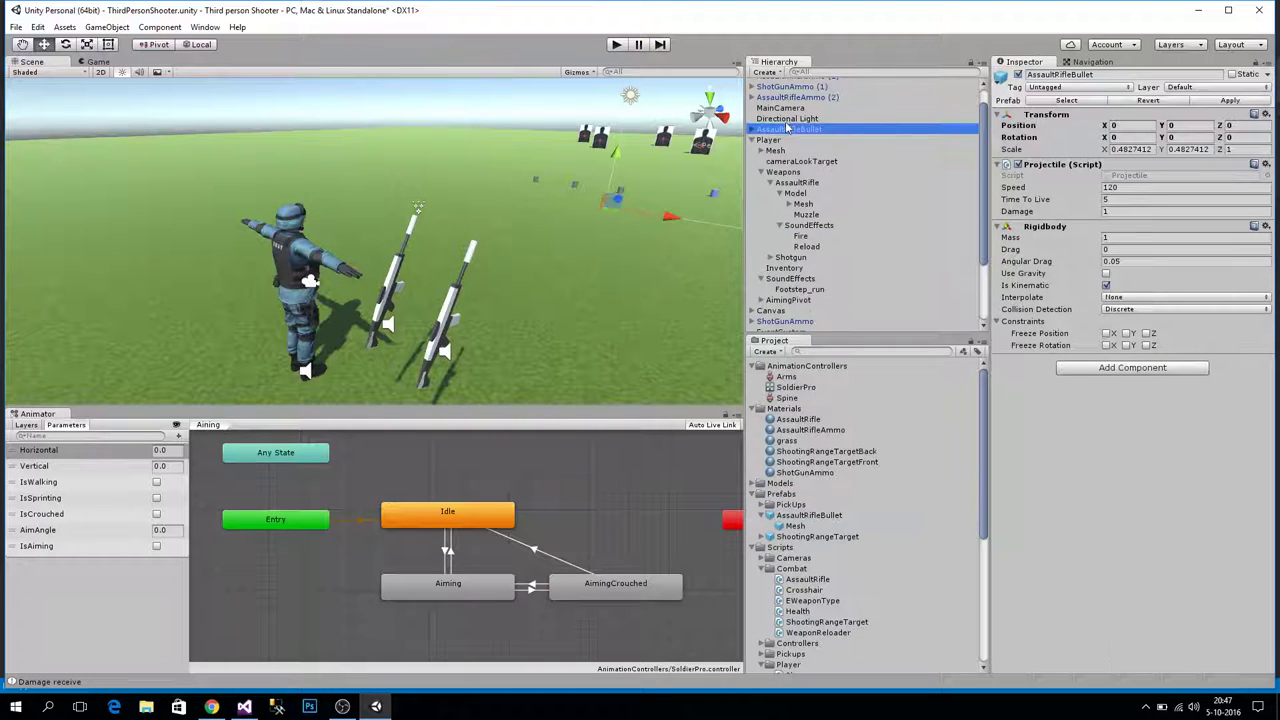
{"action": "double_click", "coordinate": [757, 130]}
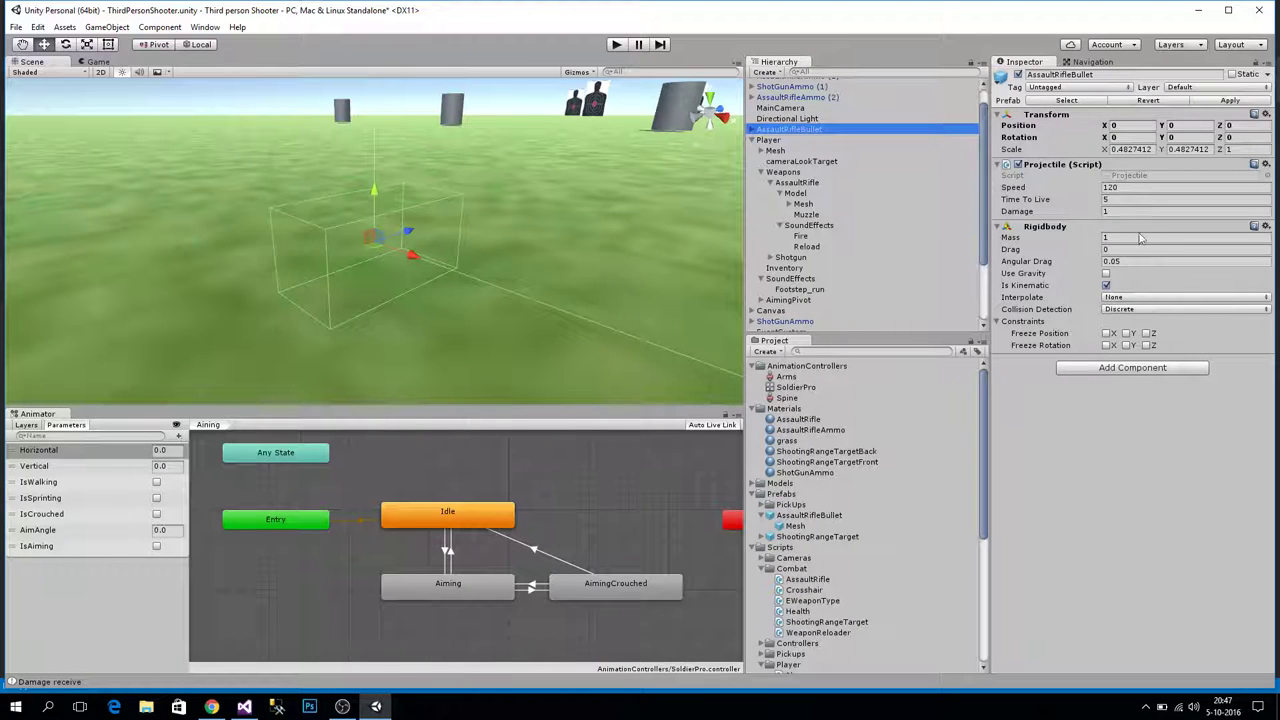
Add a Point Light as a child of the AssaultRifleBullet instance
{"action": "left_click", "coordinate": [753, 130]}
{"action": "right_click", "coordinate": [795, 134]}
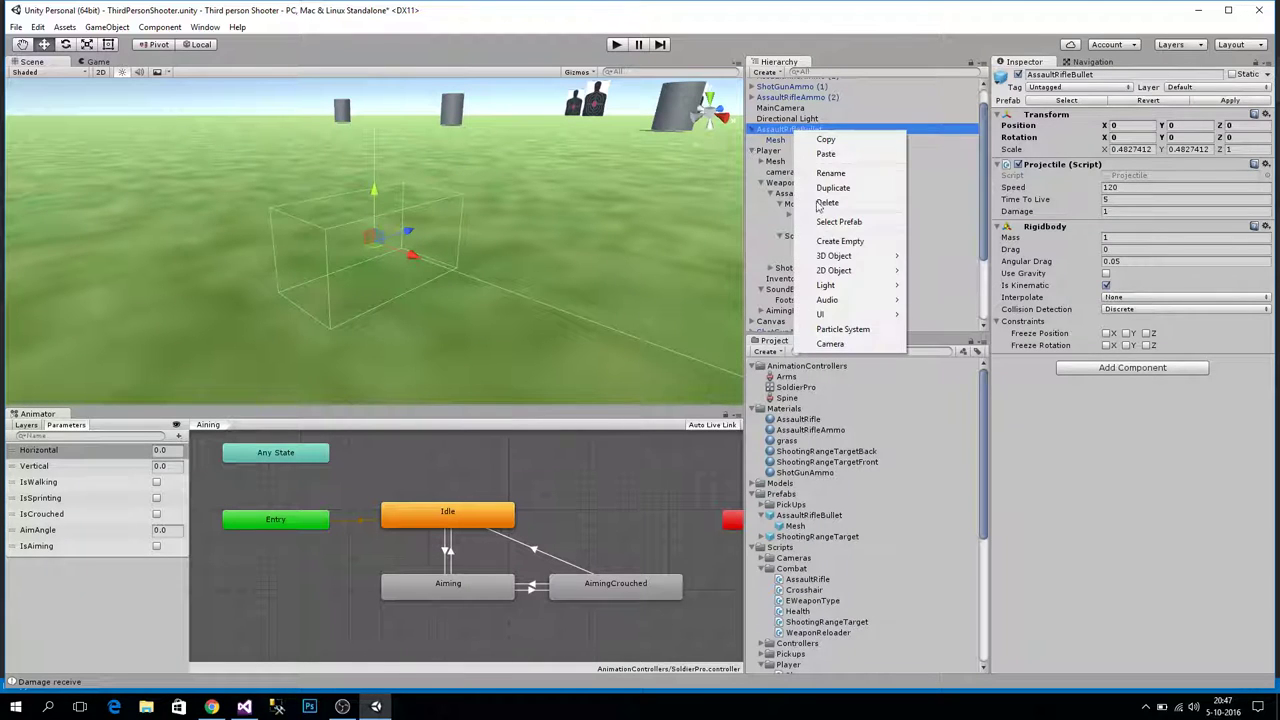
{"action": "mouse_move", "coordinate": [859, 260]}
{"action": "mouse_move", "coordinate": [845, 287]}
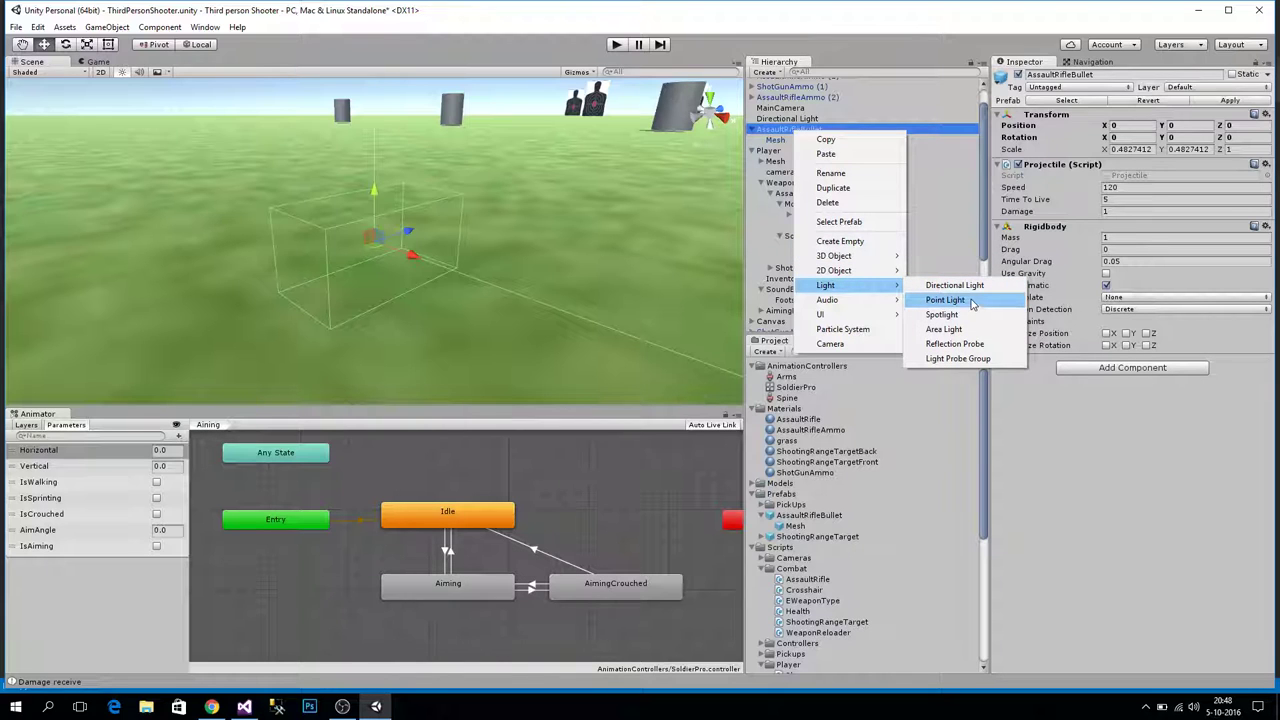
{"action": "left_click", "coordinate": [946, 300]}
{"action": "key", "text": "f"}
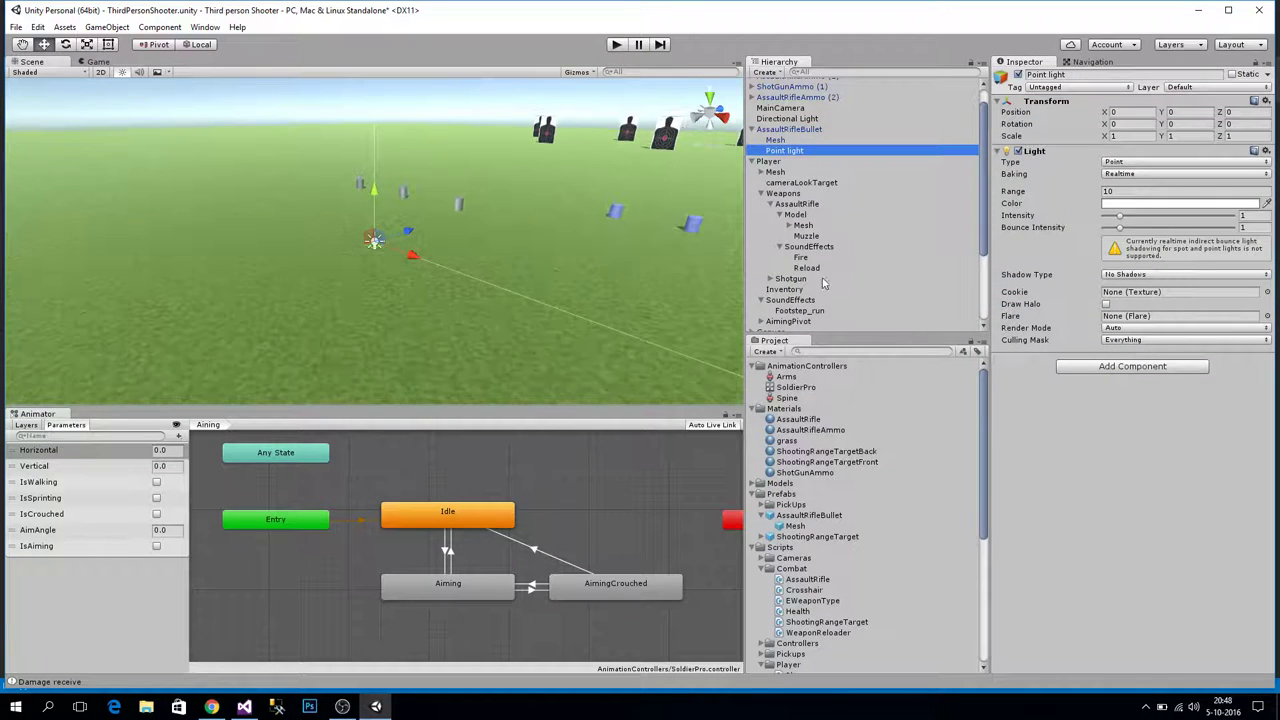
Raise the AssaultRifleBullet instance to Y 0.631 and lower its point light's intensity to 0.38
{"action": "left_click", "coordinate": [789, 129]}
{"action": "left_click_drag", "start_coordinate": [376, 191], "coordinate": [378, 147]}
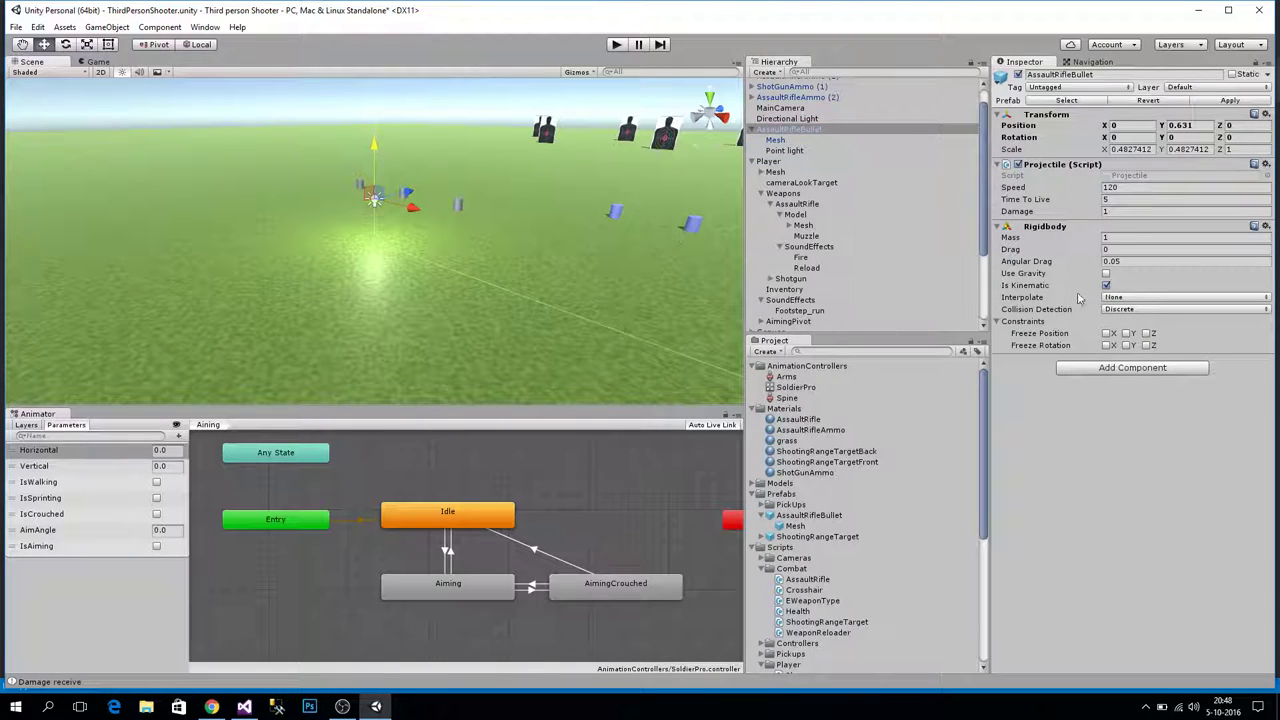
{"action": "left_click", "coordinate": [783, 150]}
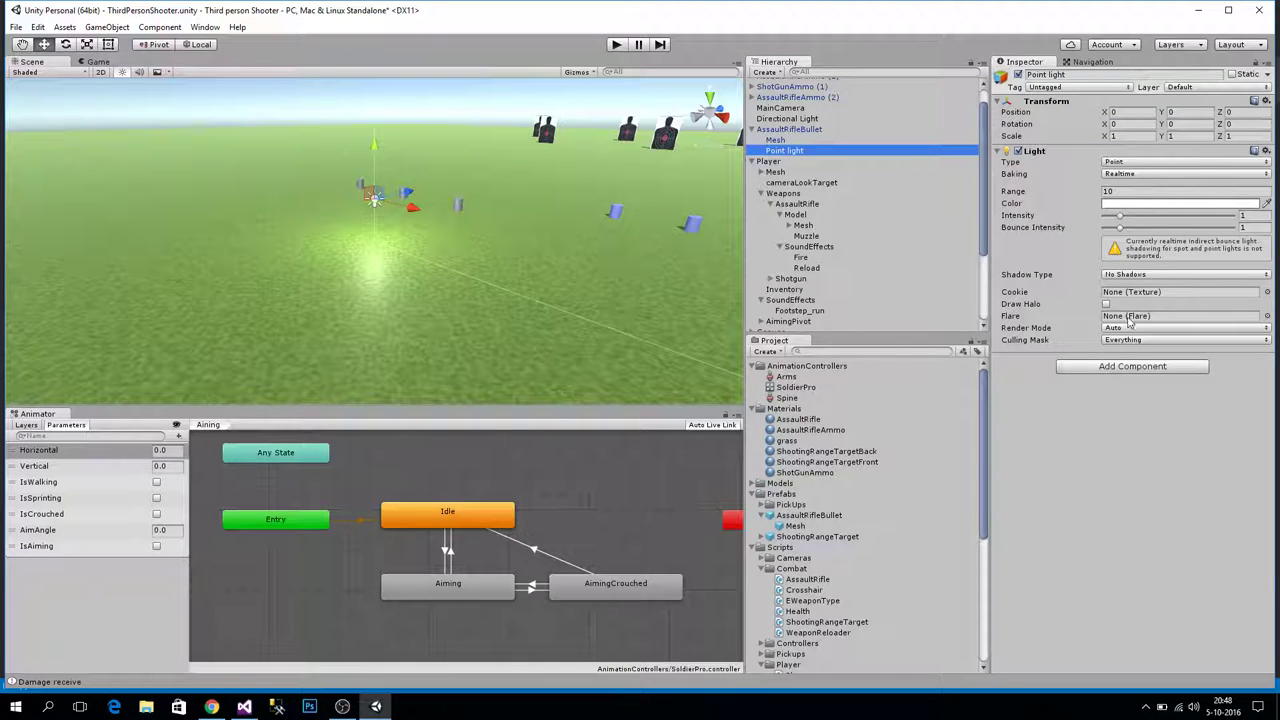
{"action": "left_click_drag", "start_coordinate": [1121, 218], "coordinate": [1112, 222]}
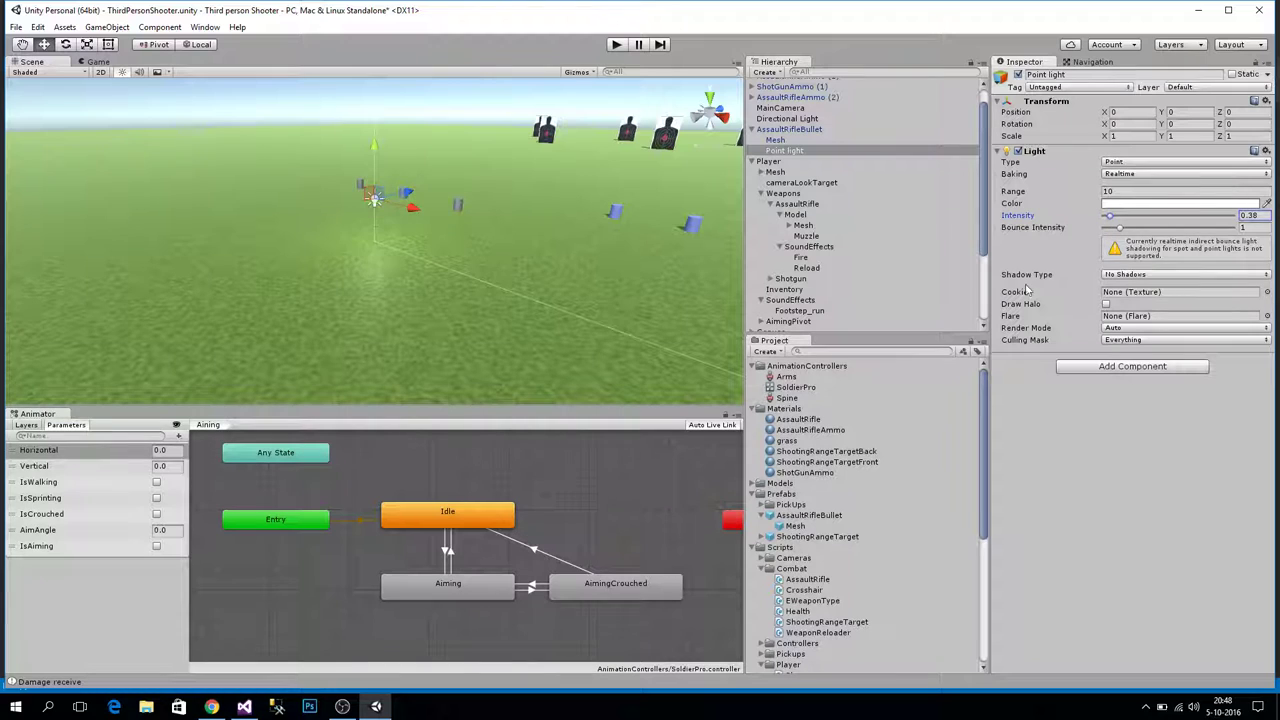
Apply the instance's changes to the AssaultRifleBullet prefab and delete the instance from the scene
{"action": "left_click", "coordinate": [772, 131]}
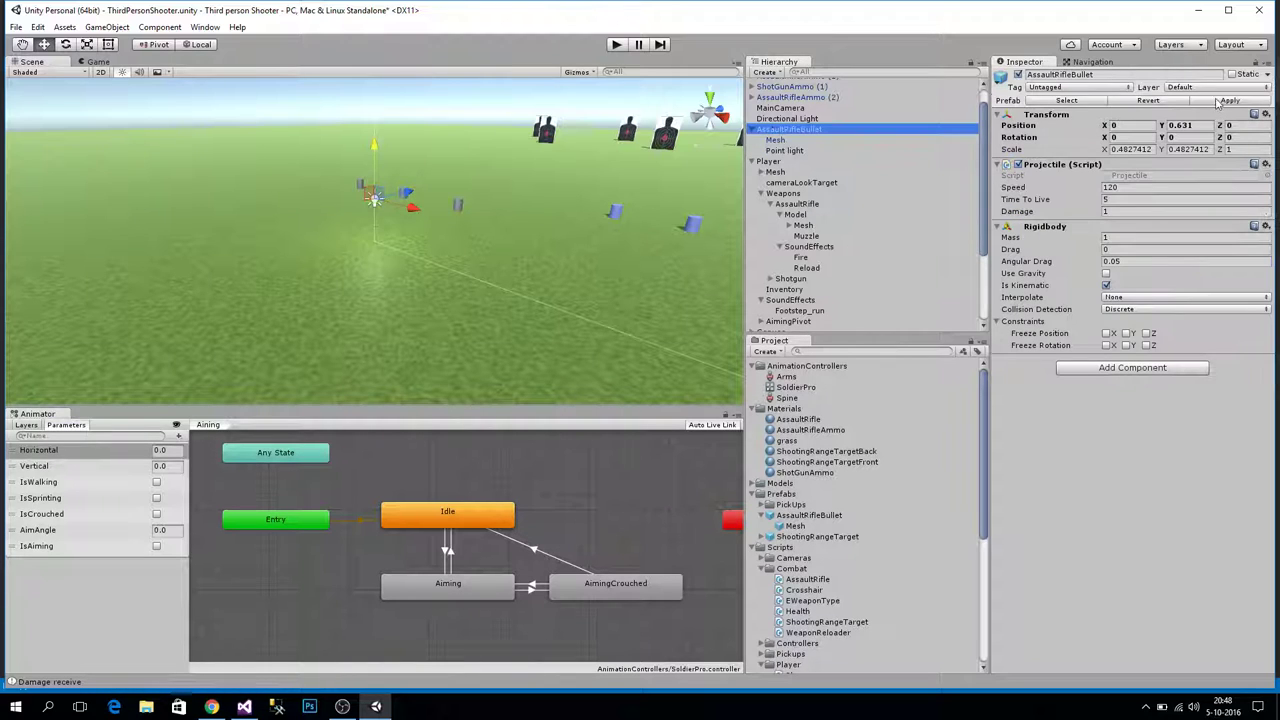
{"action": "left_click", "coordinate": [1228, 101]}
{"action": "left_click", "coordinate": [778, 131]}
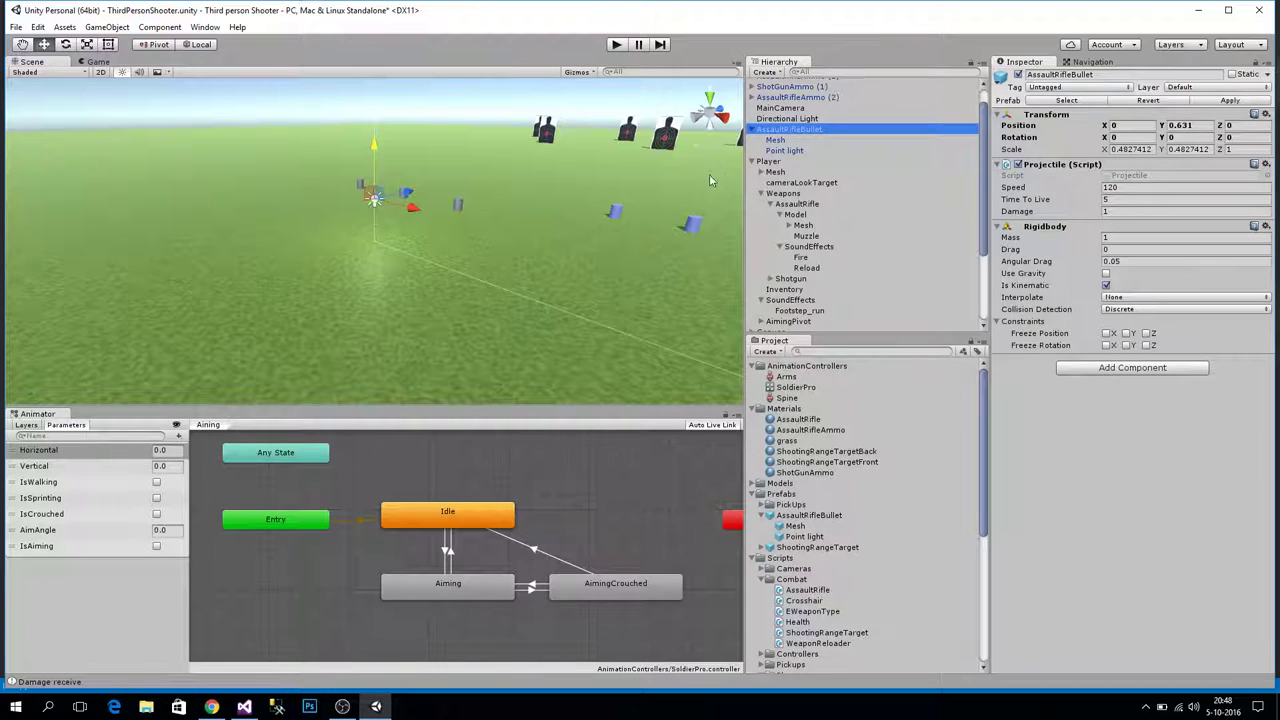
{"action": "key", "text": "F2"}
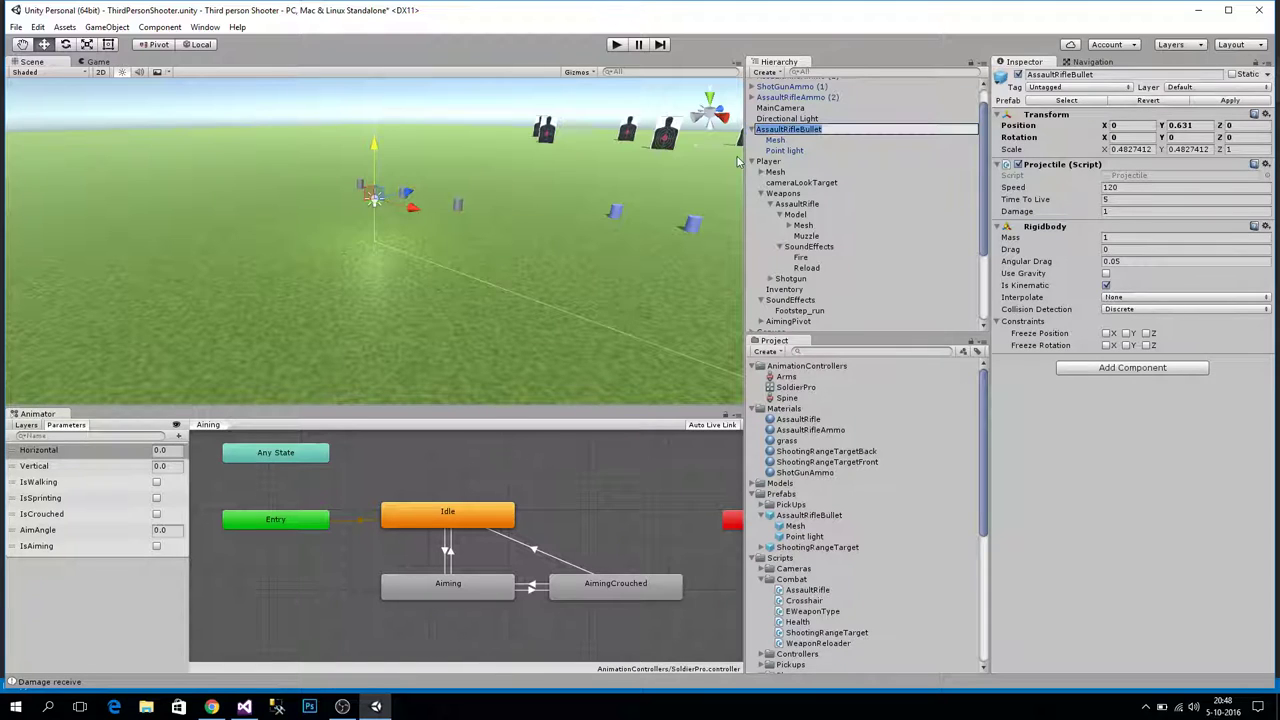
{"action": "left_click", "coordinate": [780, 131]}
{"action": "key", "text": "Return"}
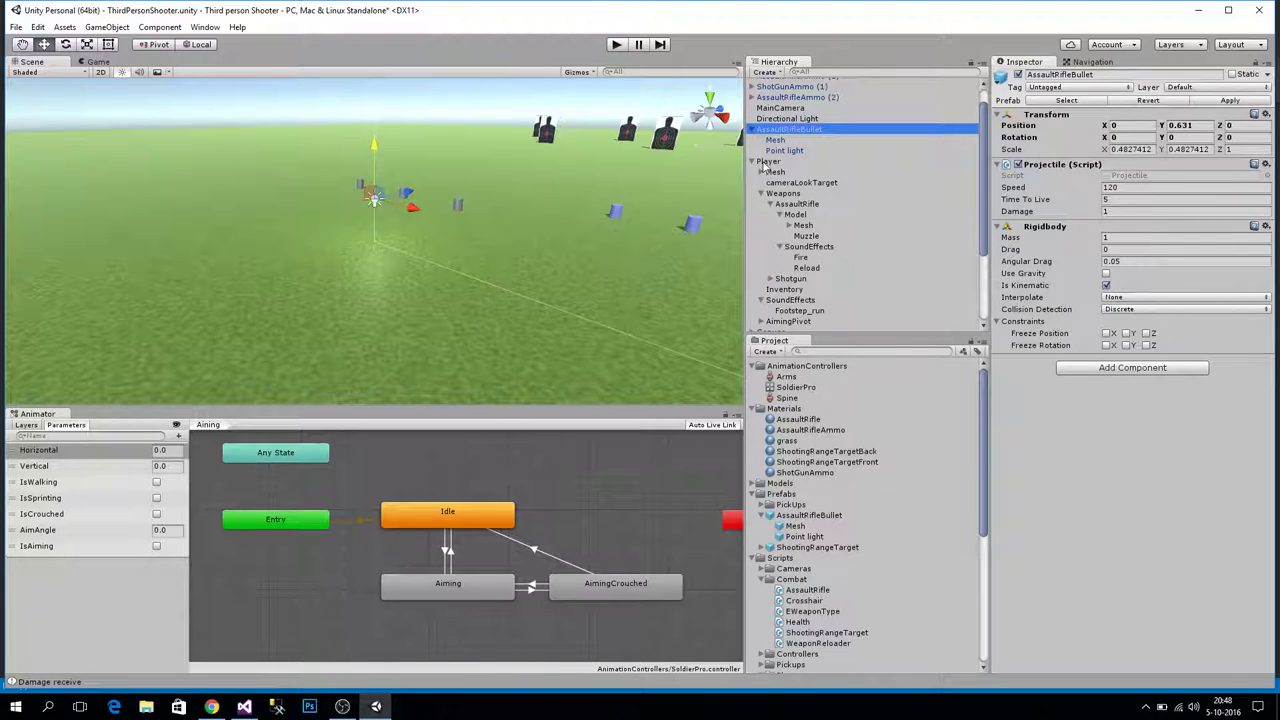
{"action": "key", "text": "F2"}
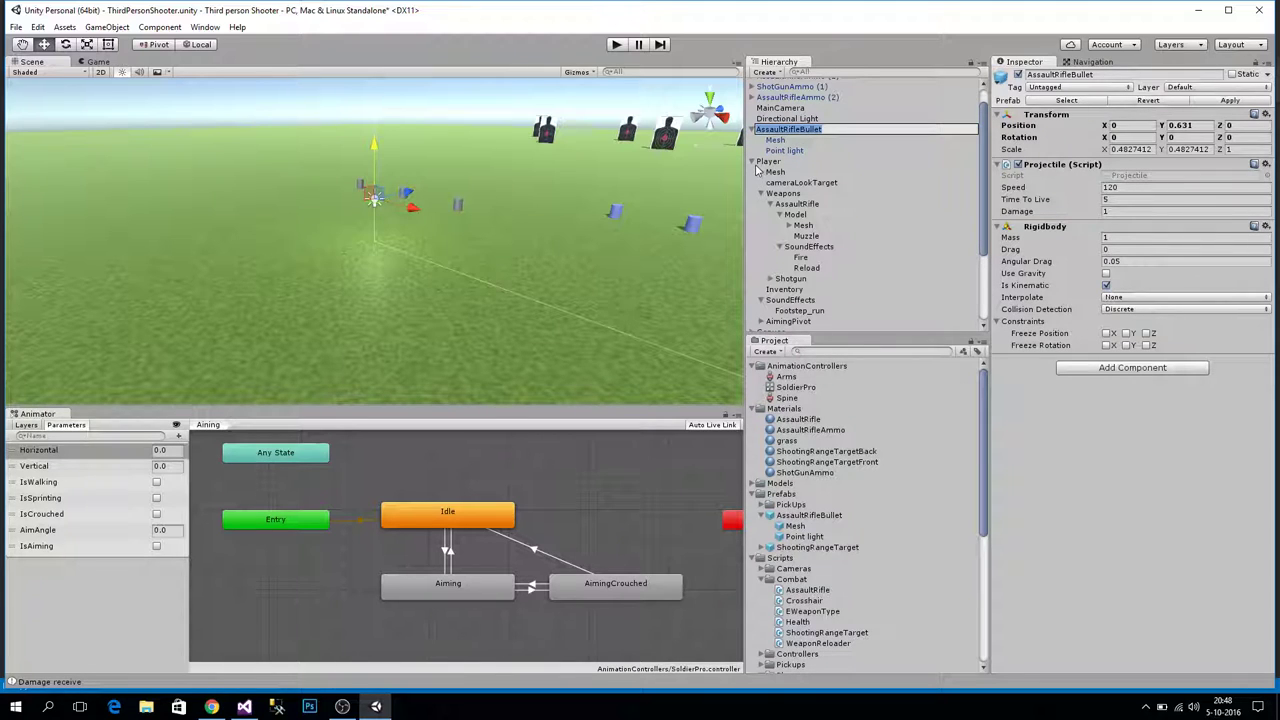
{"action": "key", "text": "Escape"}
{"action": "key", "text": "Delete"}
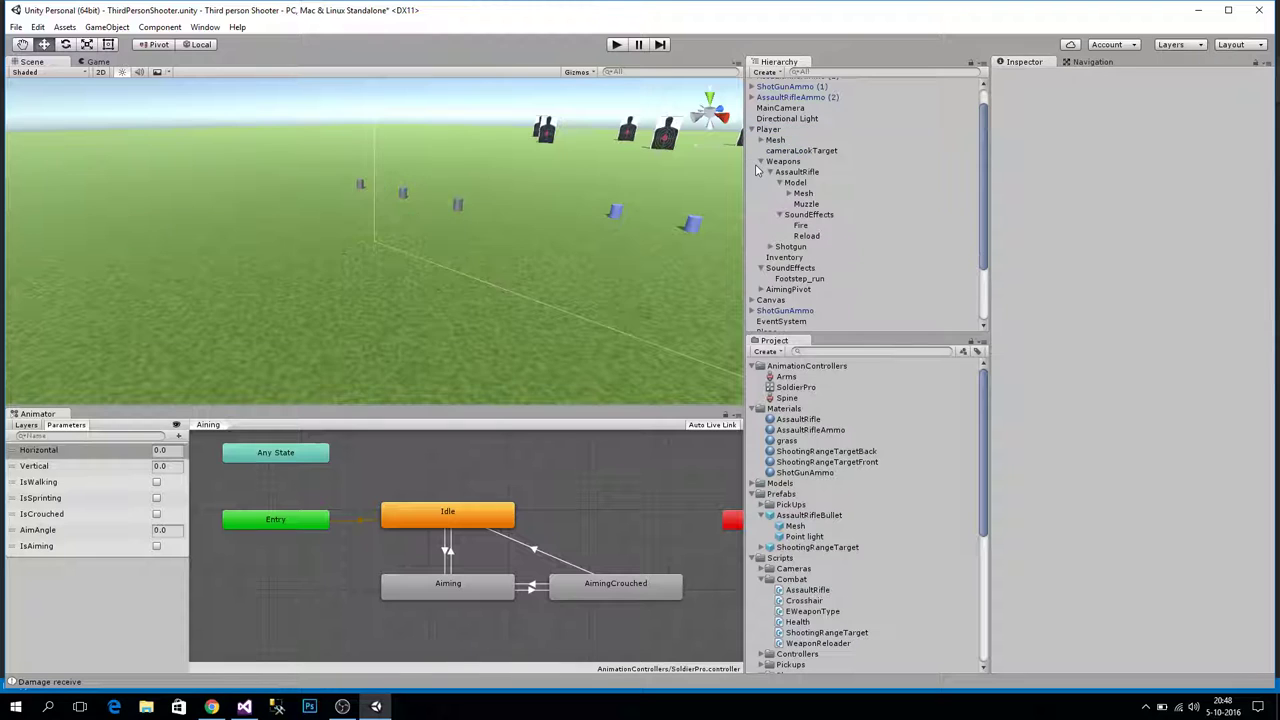
Run the game and test the bullets' point light by aiming, firing bursts at the targets and reloading
{"action": "left_click", "coordinate": [615, 45]}
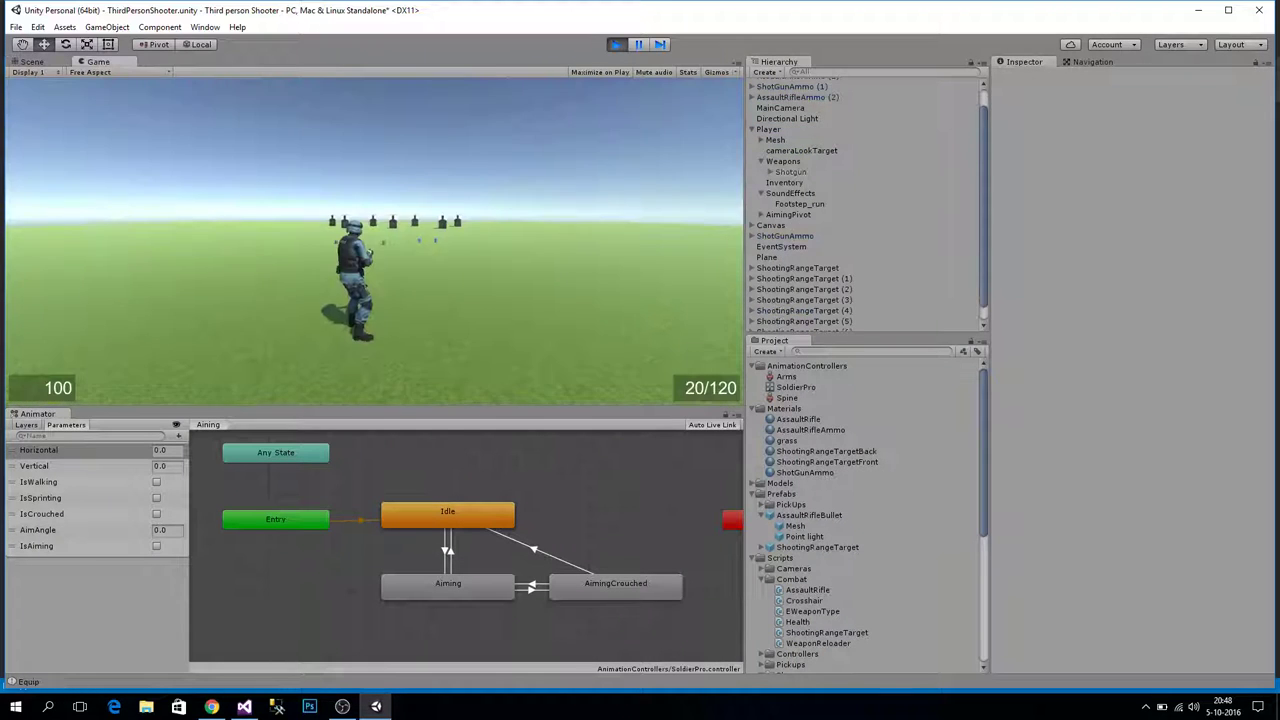
{"action": "left_click", "coordinate": [398, 191]}
{"action": "left_click", "coordinate": [400, 194]}
{"action": "left_click", "coordinate": [403, 205]}
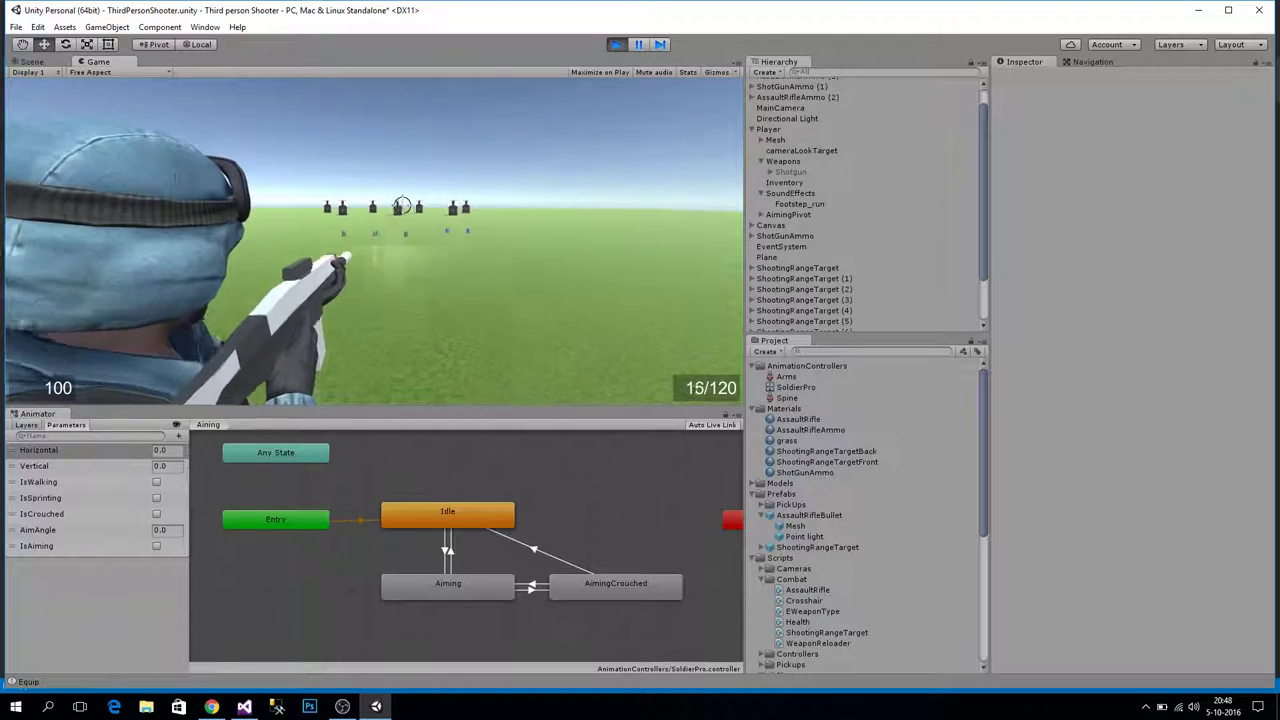
{"action": "left_click", "coordinate": [398, 203]}
{"action": "left_click_drag", "start_coordinate": [400, 201], "coordinate": [398, 207]}
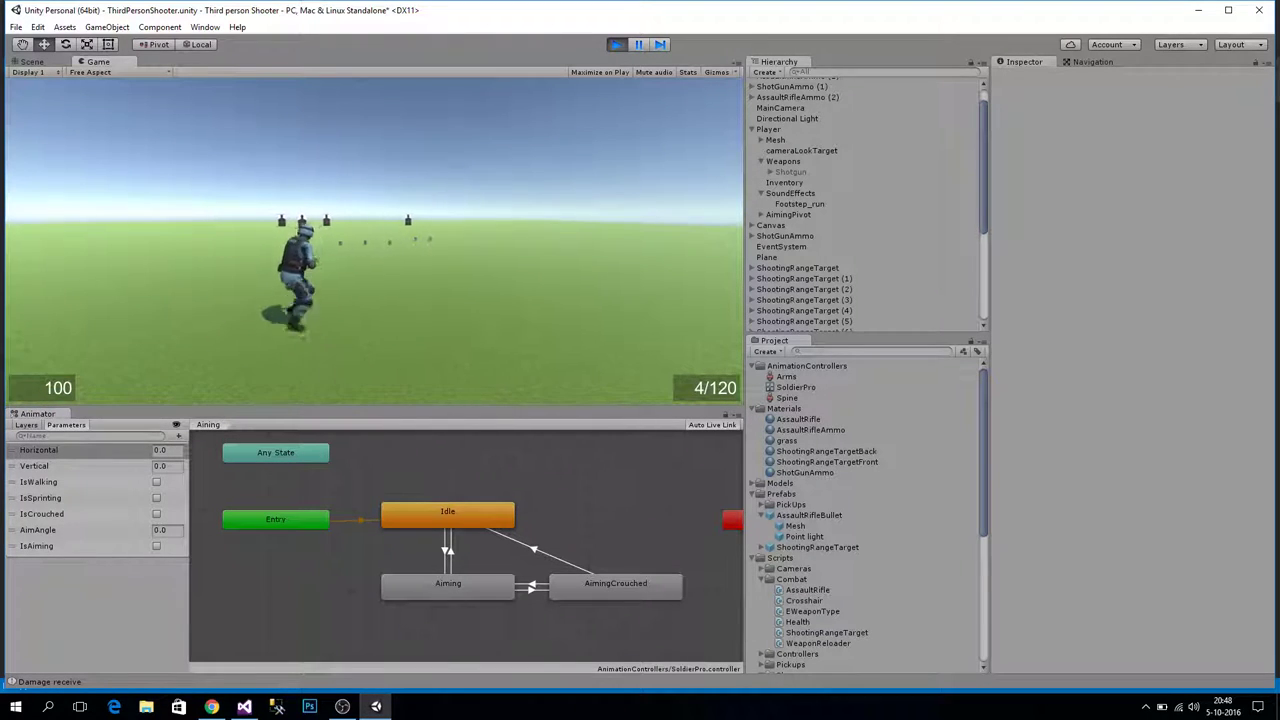
{"action": "key", "text": "r"}
{"action": "right_click_drag", "start_coordinate": [398, 228], "coordinate": [398, 206]}
{"action": "left_click_drag", "start_coordinate": [398, 203], "coordinate": [397, 206]}
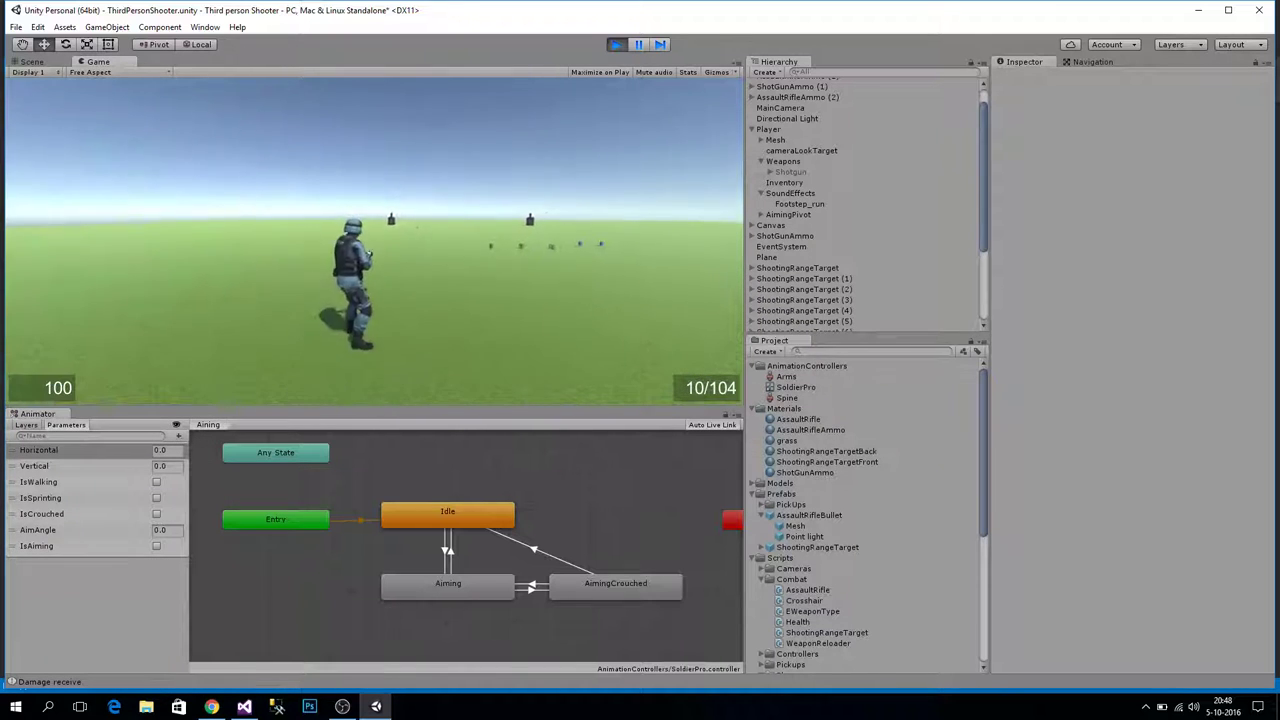
{"action": "key", "text": "r"}
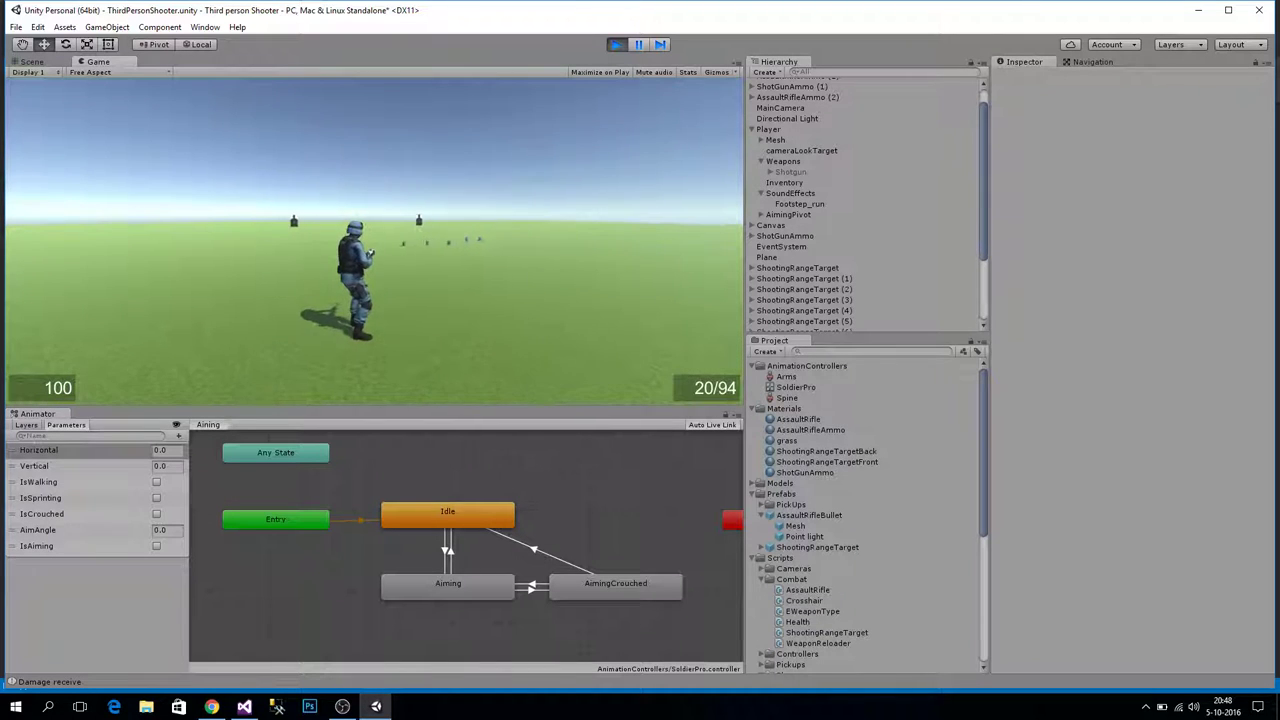
{"action": "mouse_move", "coordinate": [398, 206]}
{"action": "right_mouse_down"}
{"action": "mouse_move", "coordinate": [399, 184]}
{"action": "mouse_move", "coordinate": [396, 200]}
{"action": "right_mouse_up"}
{"action": "left_click", "coordinate": [396, 200]}
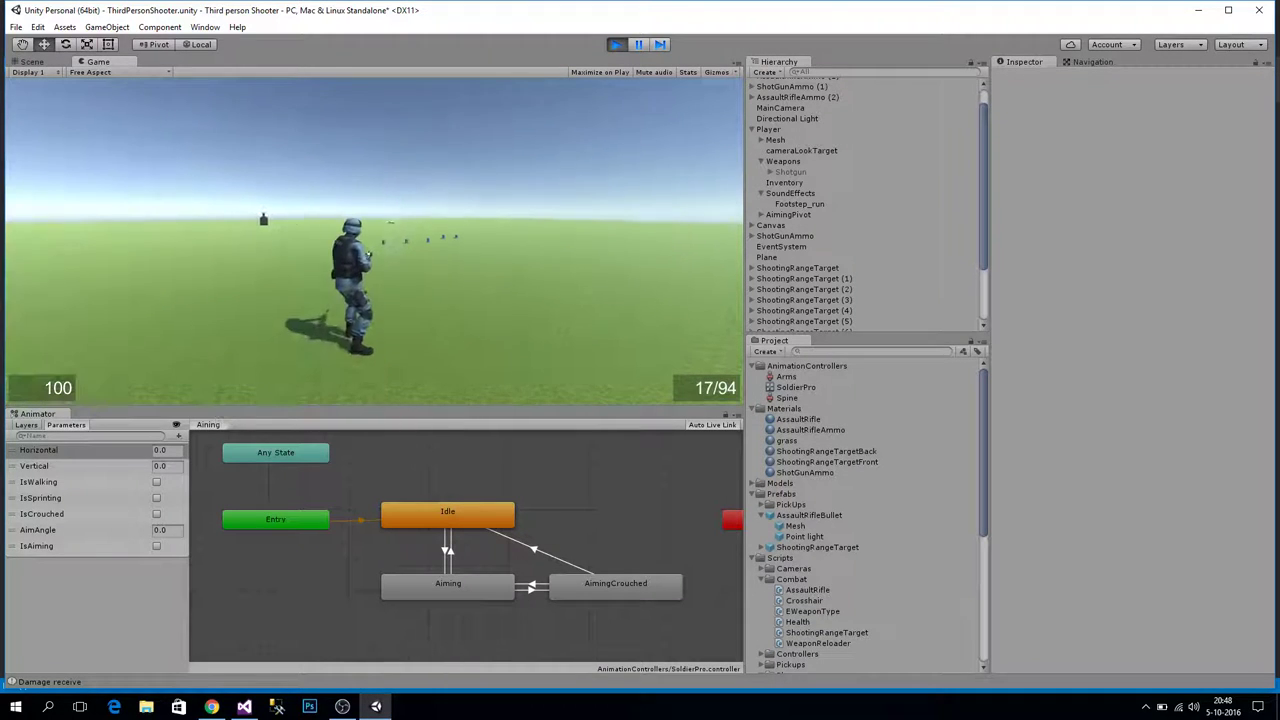